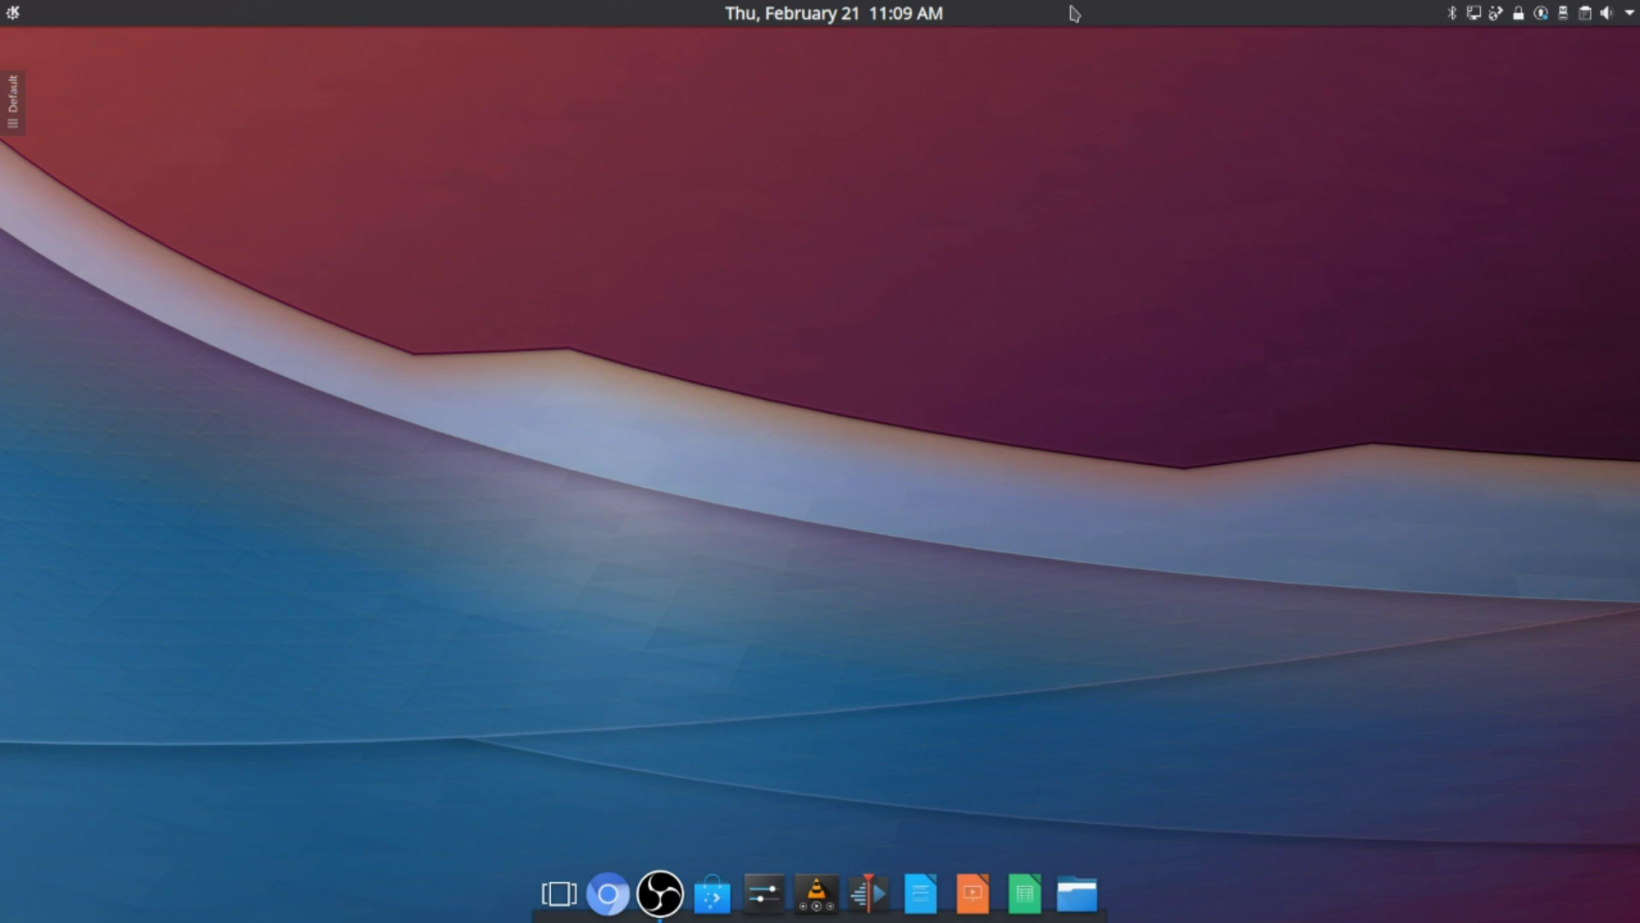
pyautogui.moveTo(1555, 131); pyautogui.dragTo(859, 541)
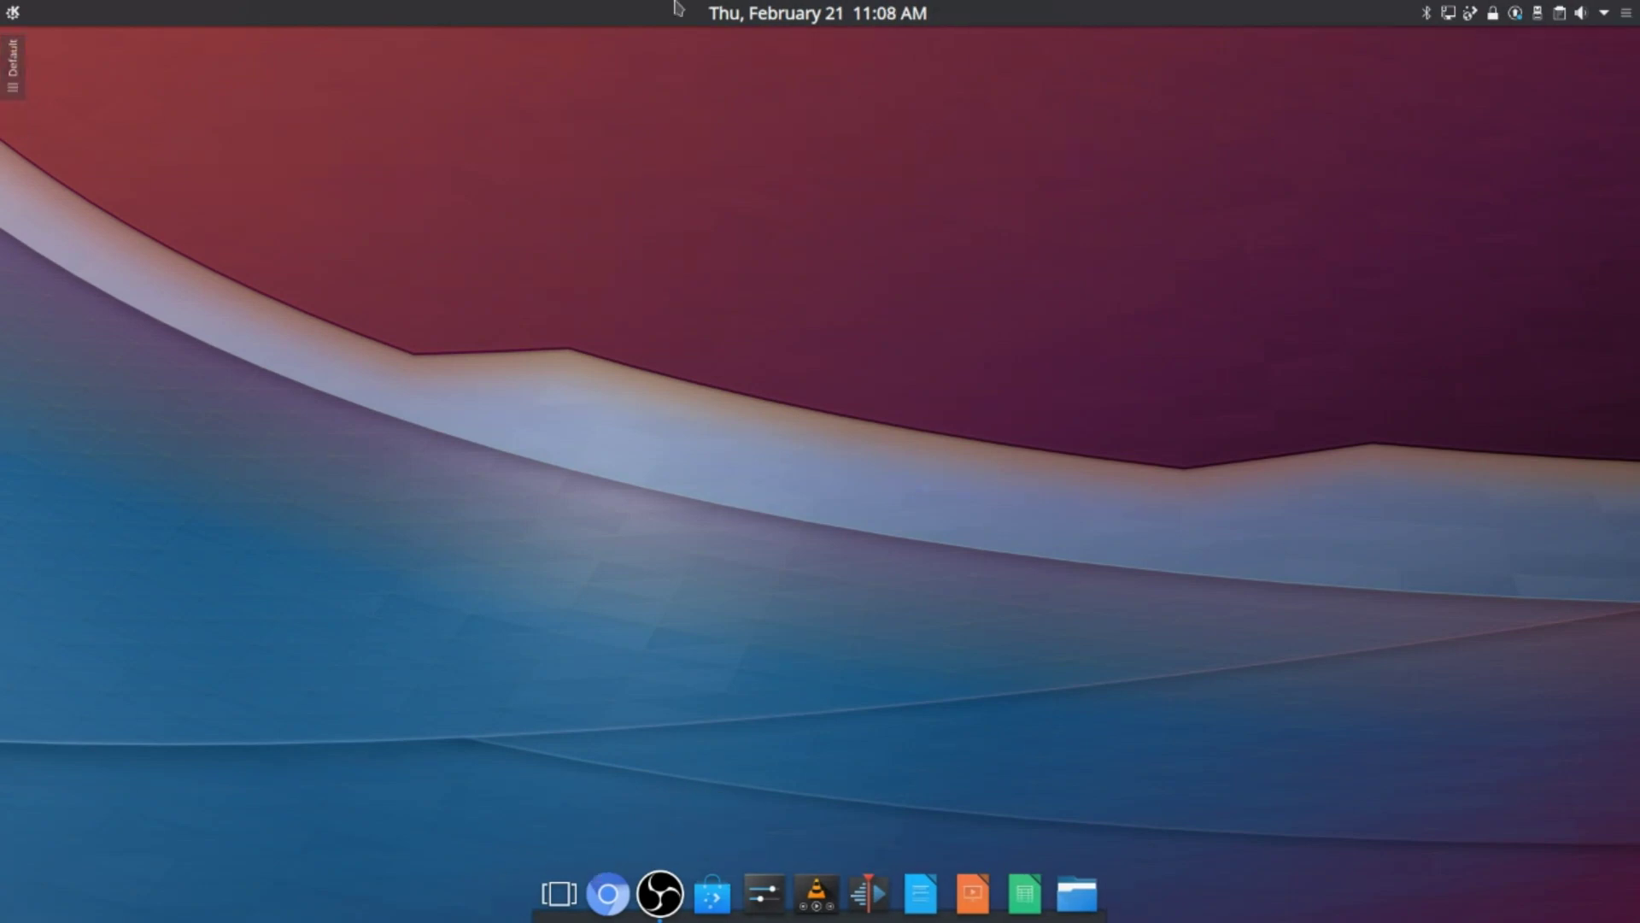
pyautogui.moveTo(1077, 893); pyautogui.dragTo(1025, 893)
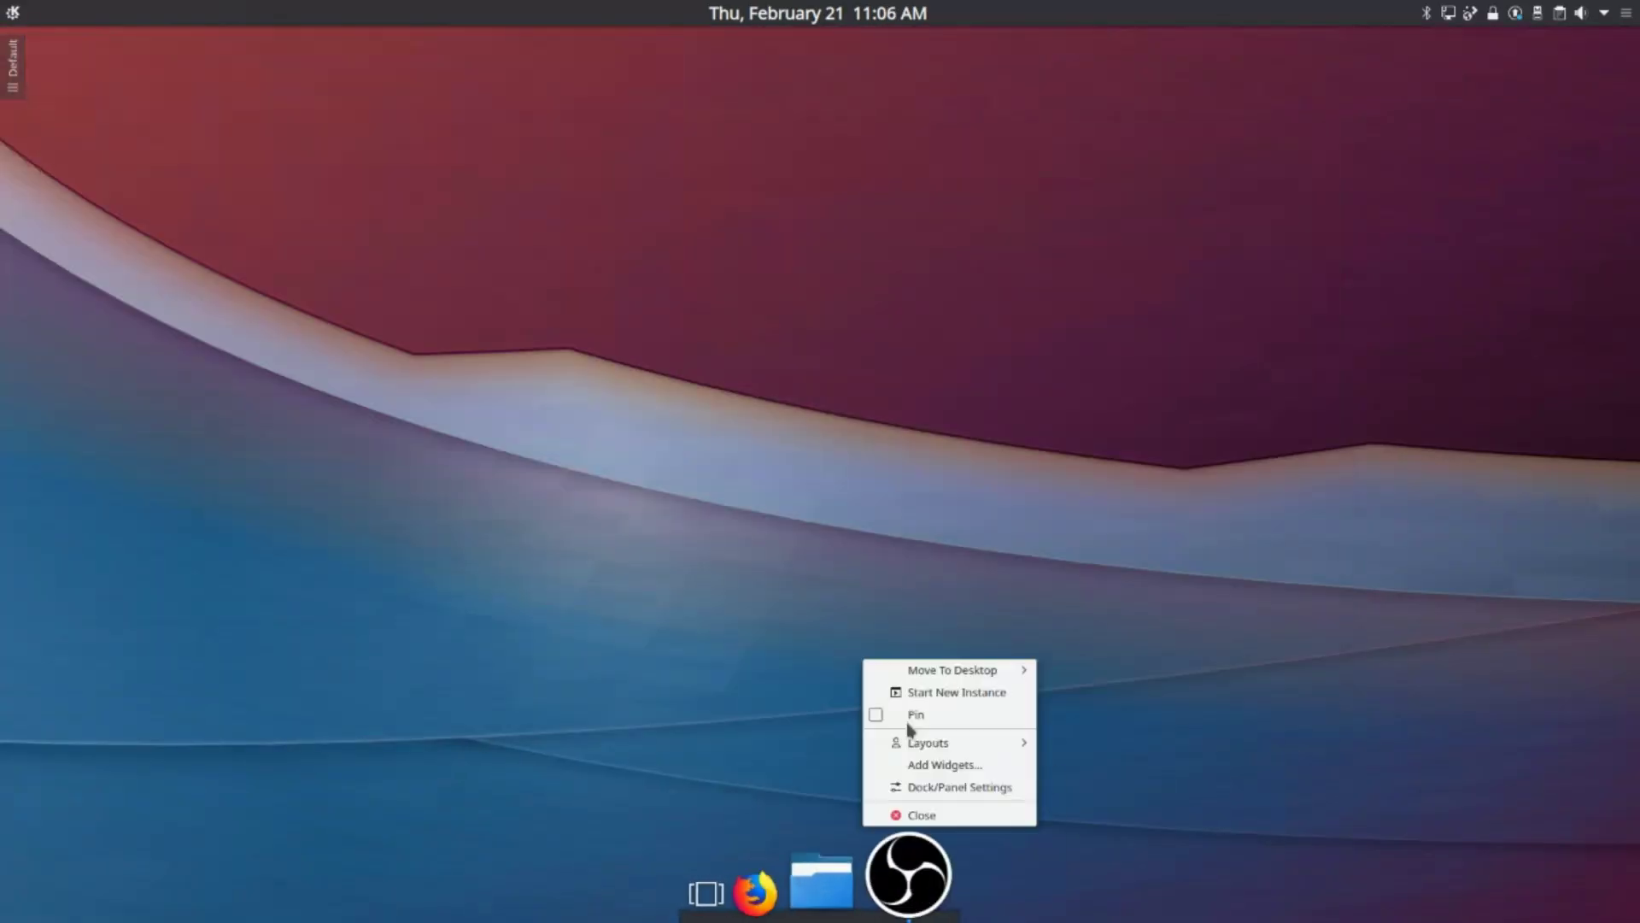
pyautogui.click(949, 761)
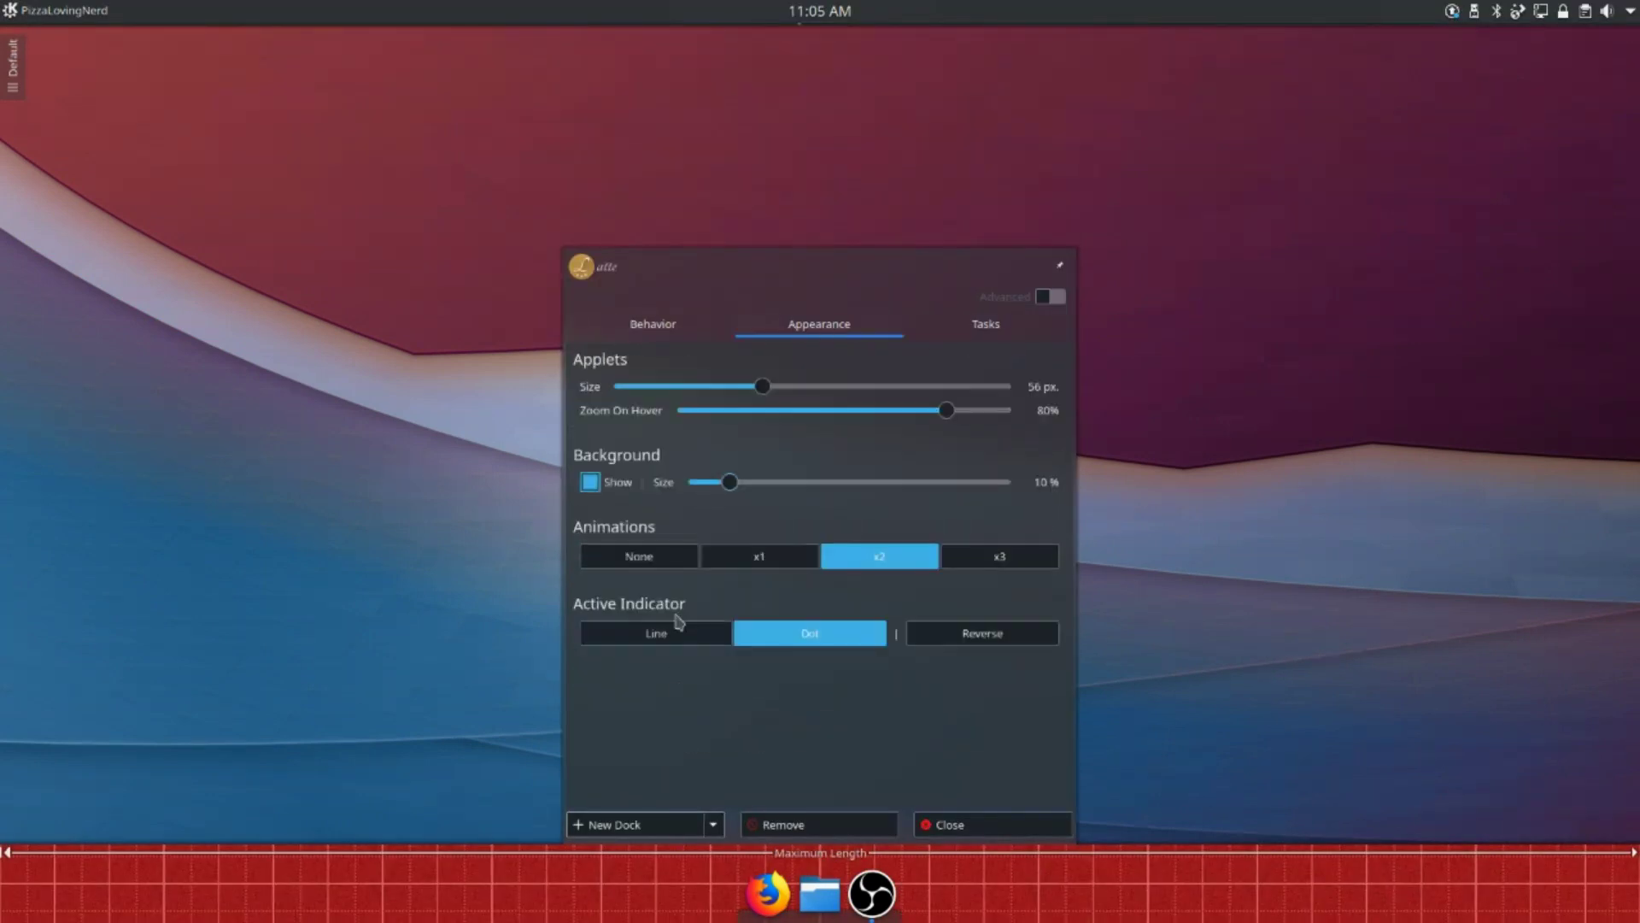
pyautogui.click(677, 627)
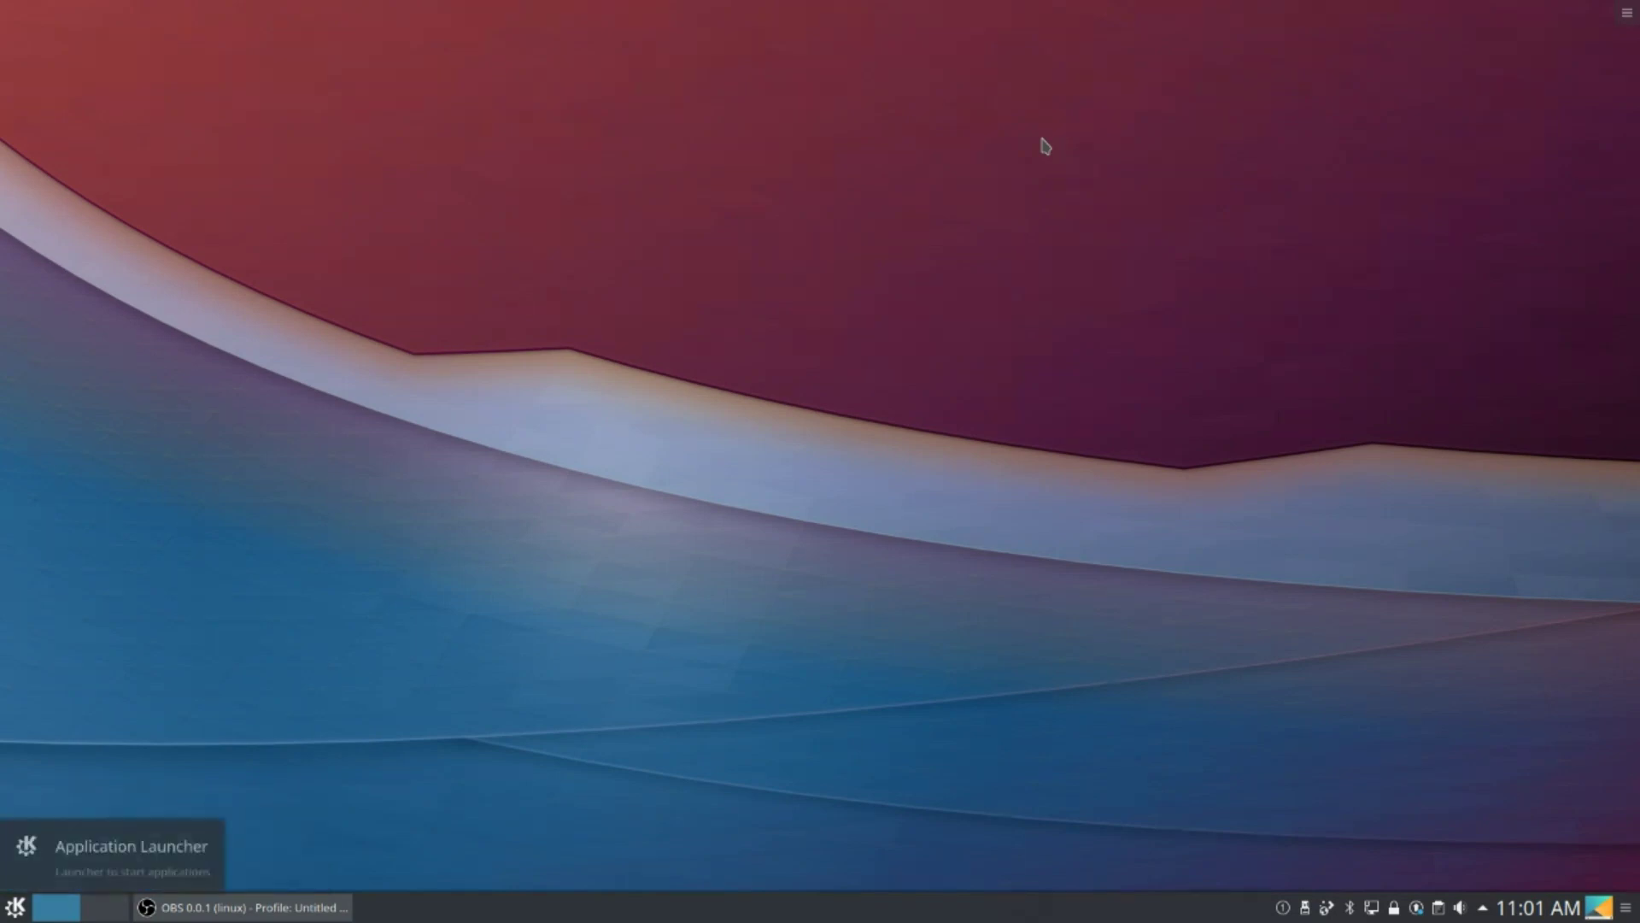
# - Search the application launcher for "latte" and dismiss the launcher without starting anything
pyautogui.click(15, 906)
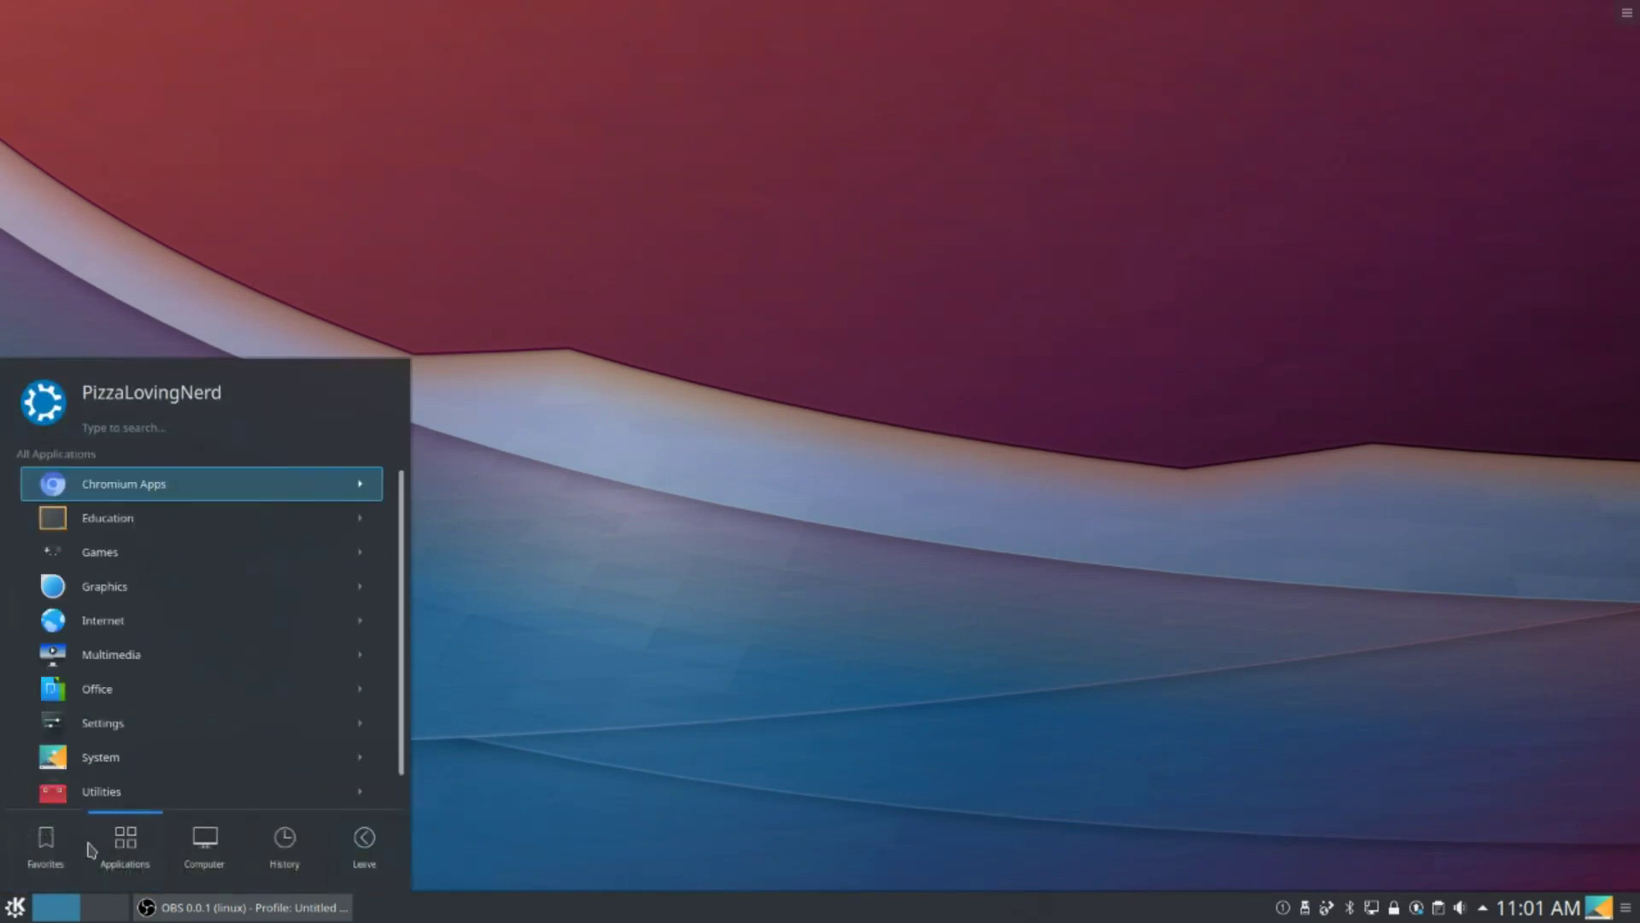
pyautogui.write('latte')
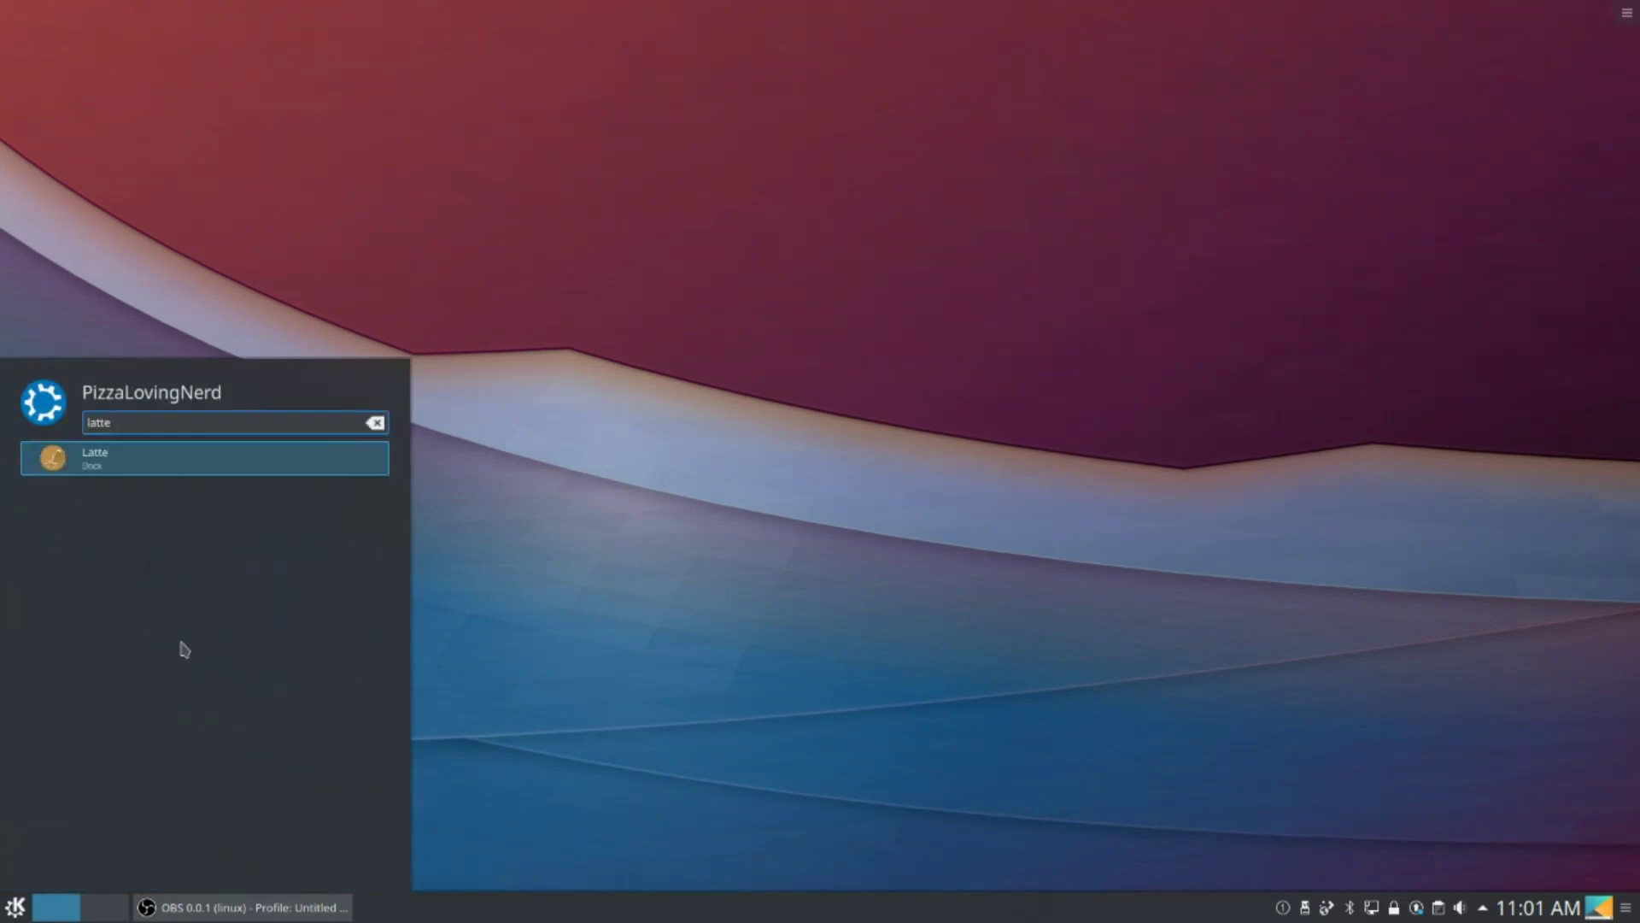
pyautogui.rightClick(765, 598)
pyautogui.click(691, 455)
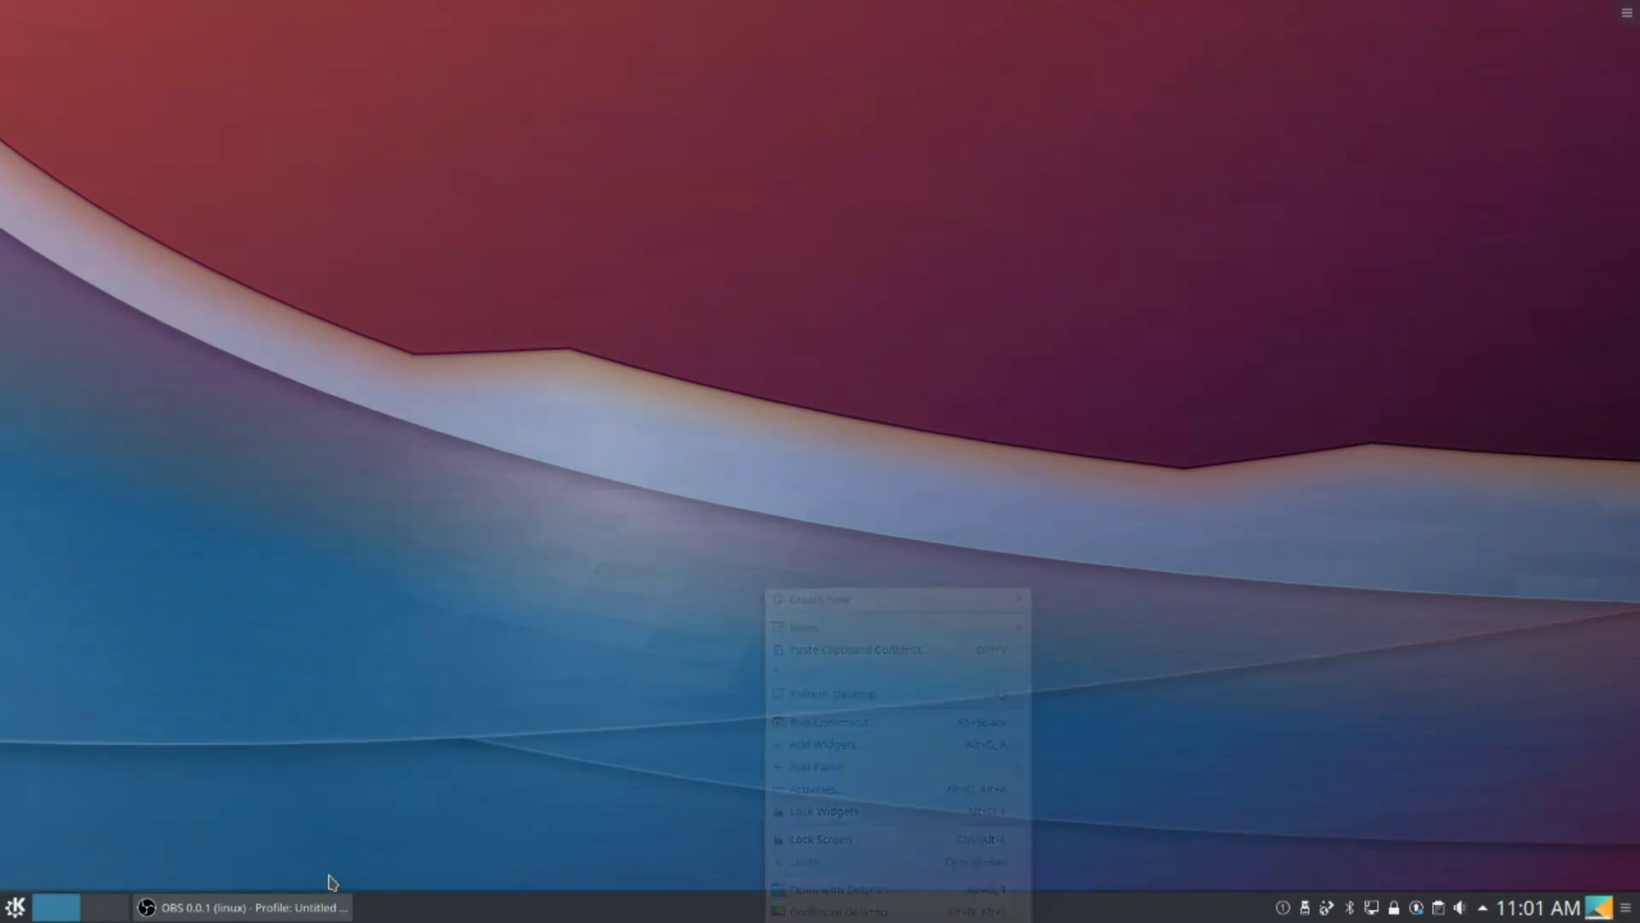
# - Open the Plasma widget downloader from the desktop's widget list and search it for "simple"
pyautogui.rightClick(692, 455)
pyautogui.click(753, 611)
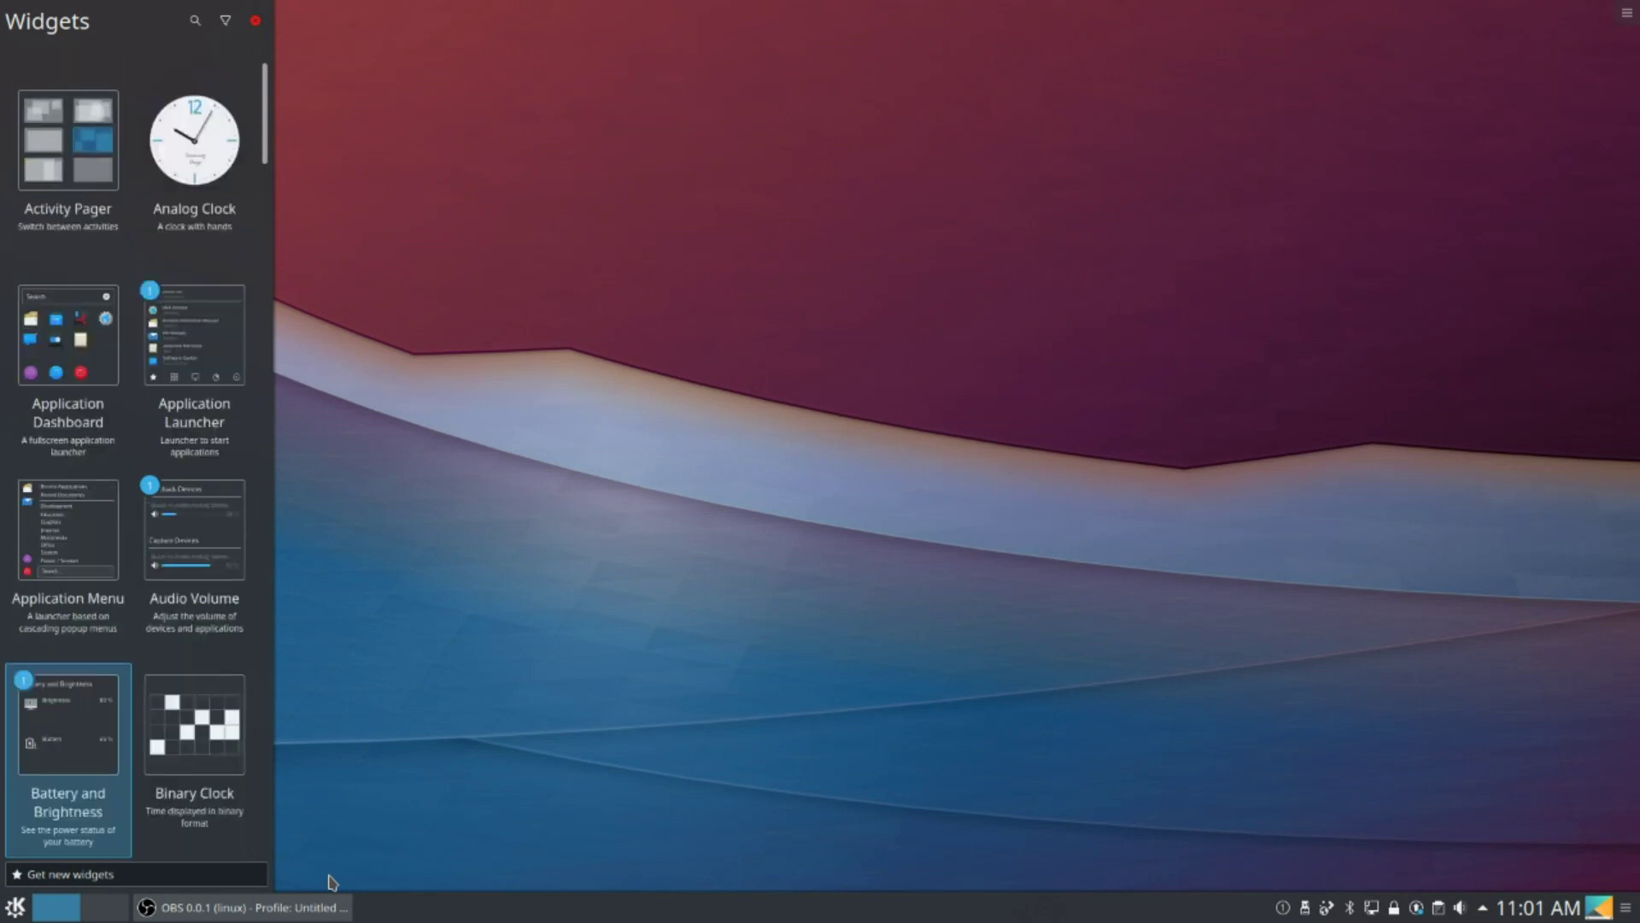
pyautogui.click(86, 874)
pyautogui.press('Return')
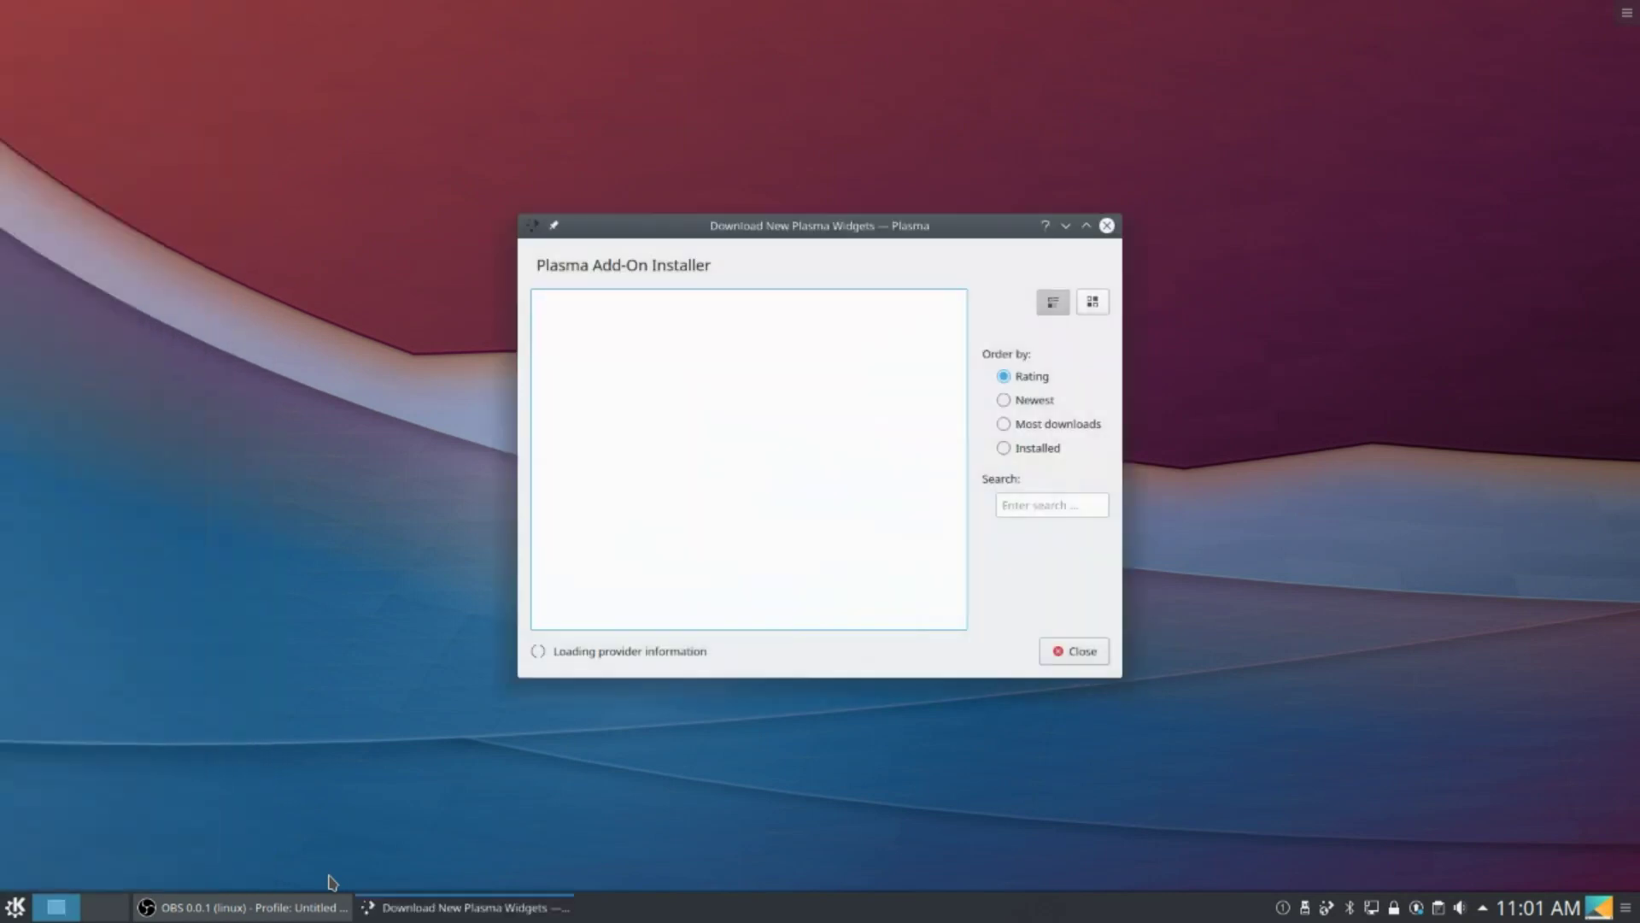
pyautogui.write('simple')
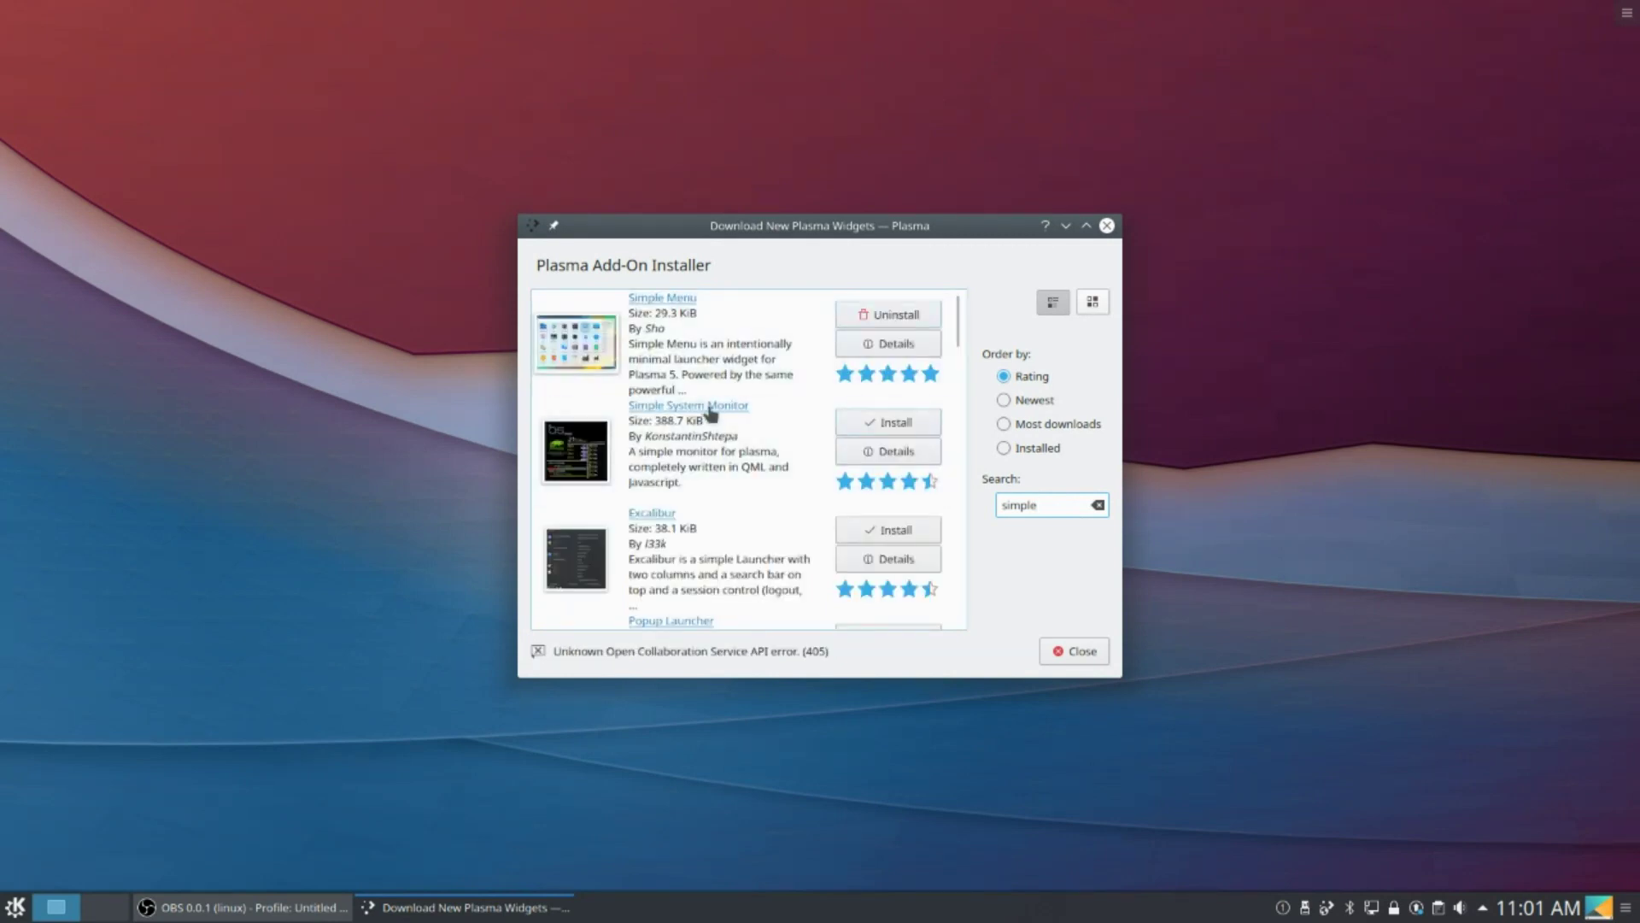
# - Search the downloadable widgets for "present" and for "inline", and close the add-on installer
pyautogui.click(1099, 506)
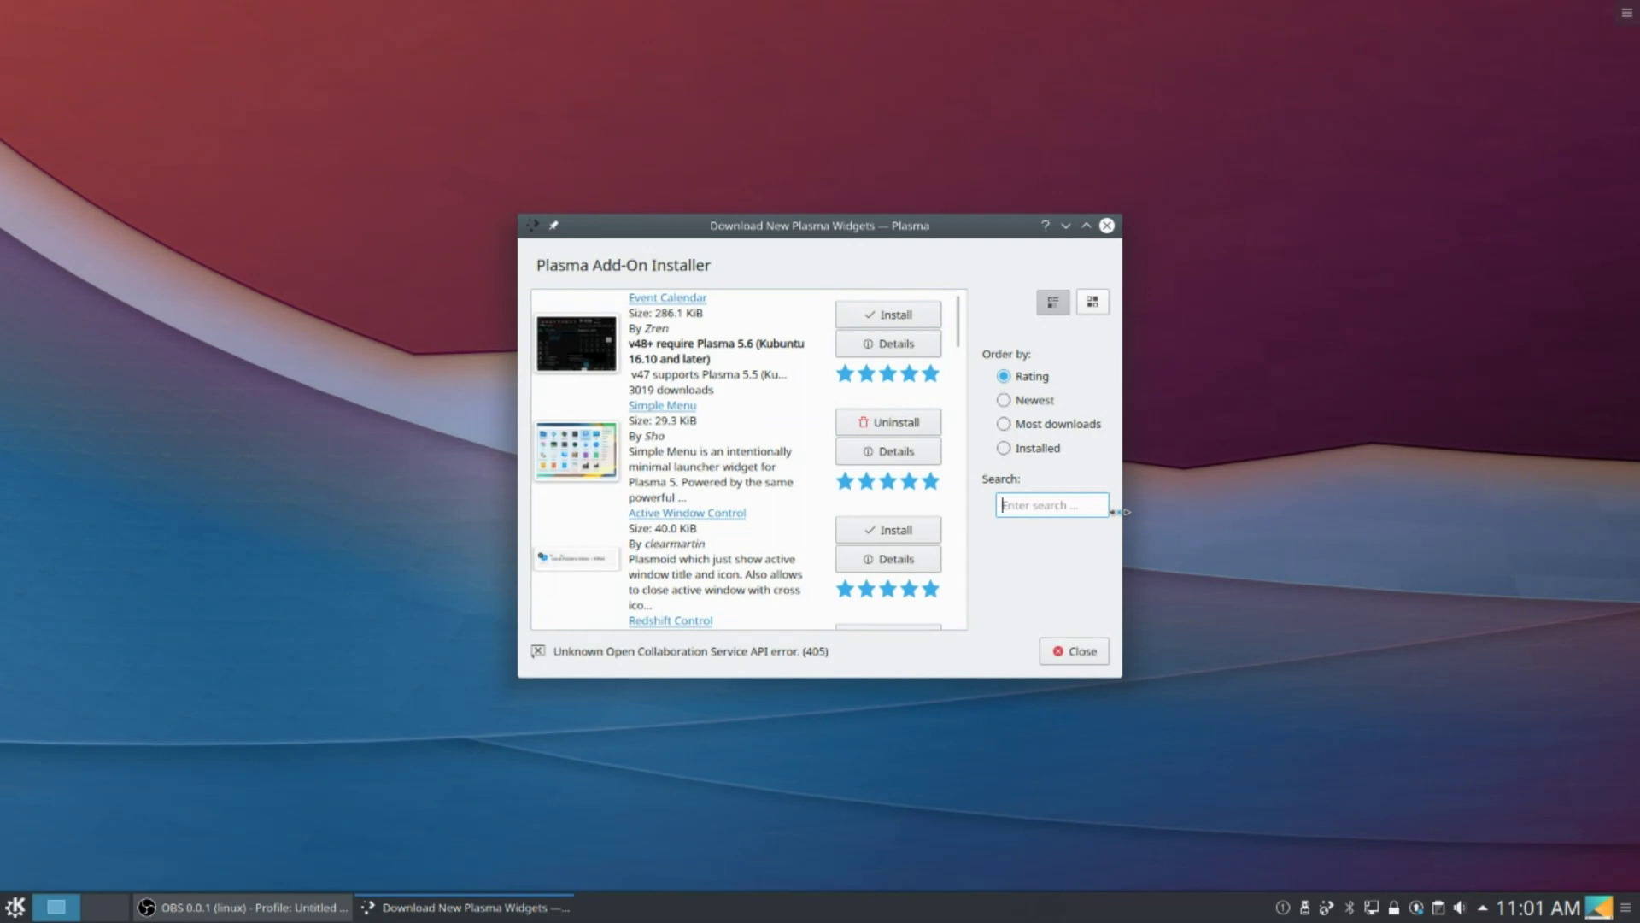
pyautogui.write('present')
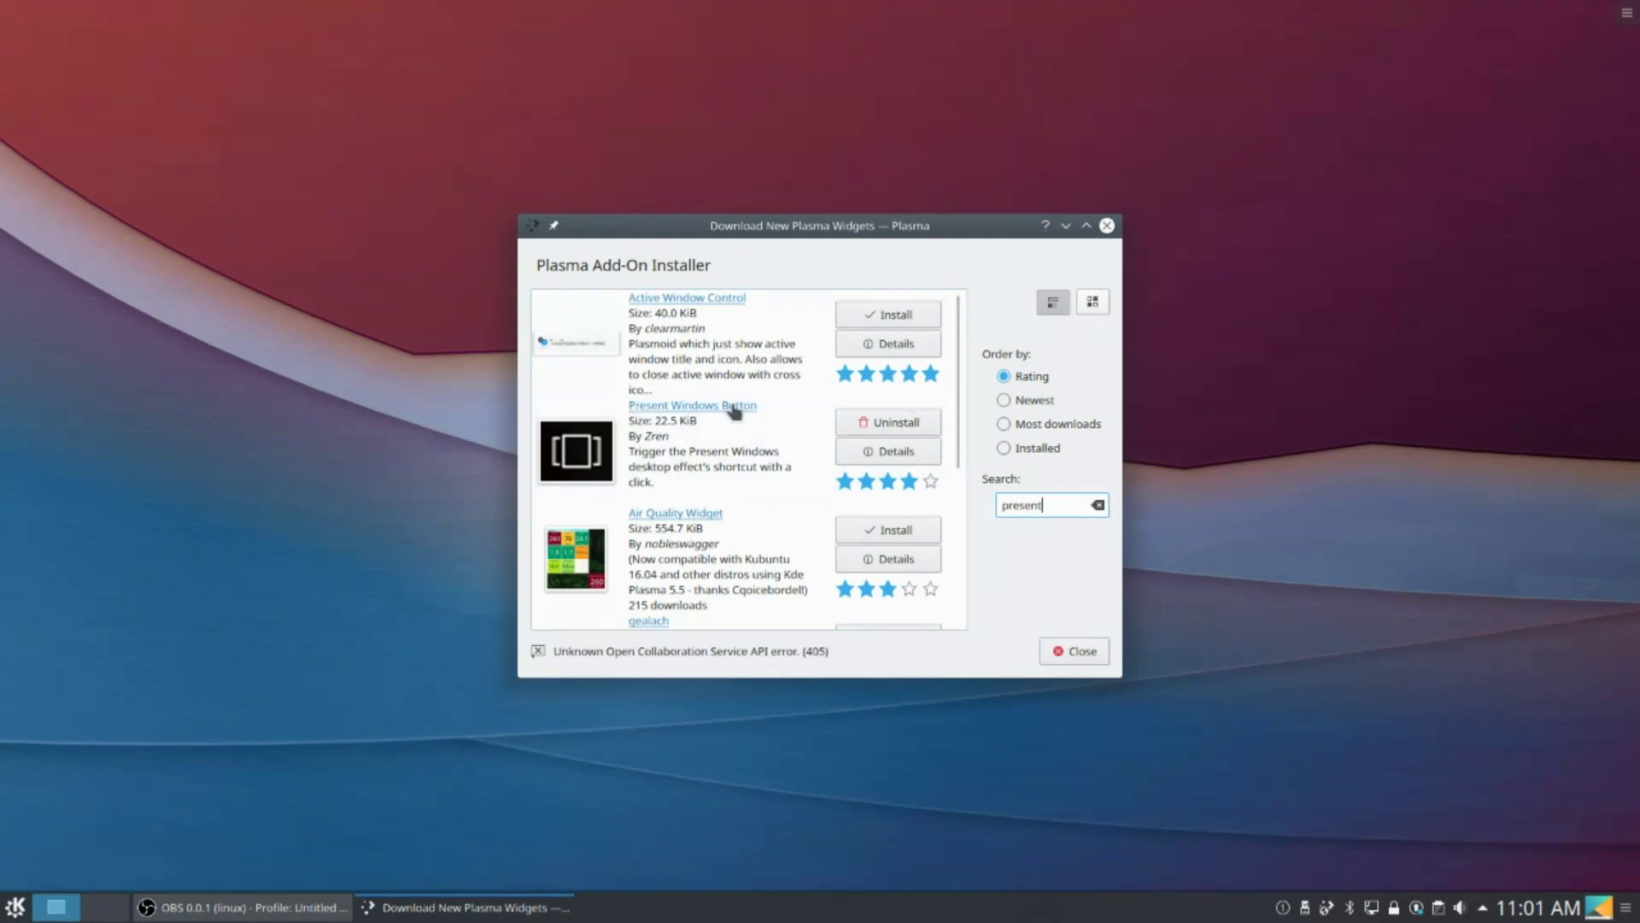
pyautogui.hotkey('ctrl', 'a')
pyautogui.write('in')
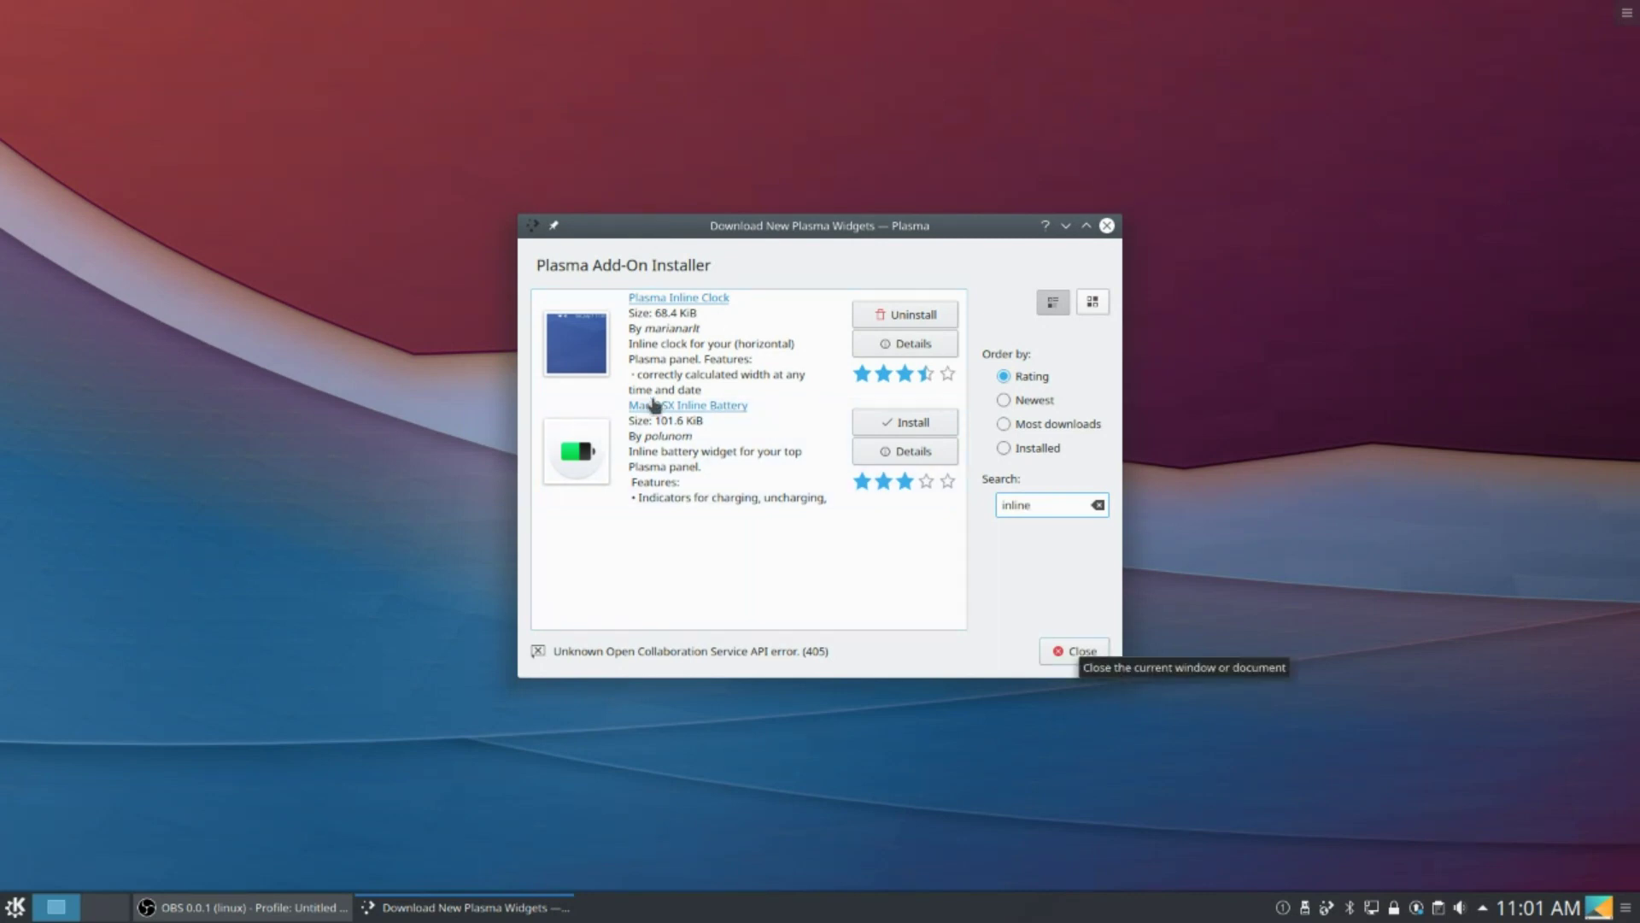
pyautogui.click(1076, 649)
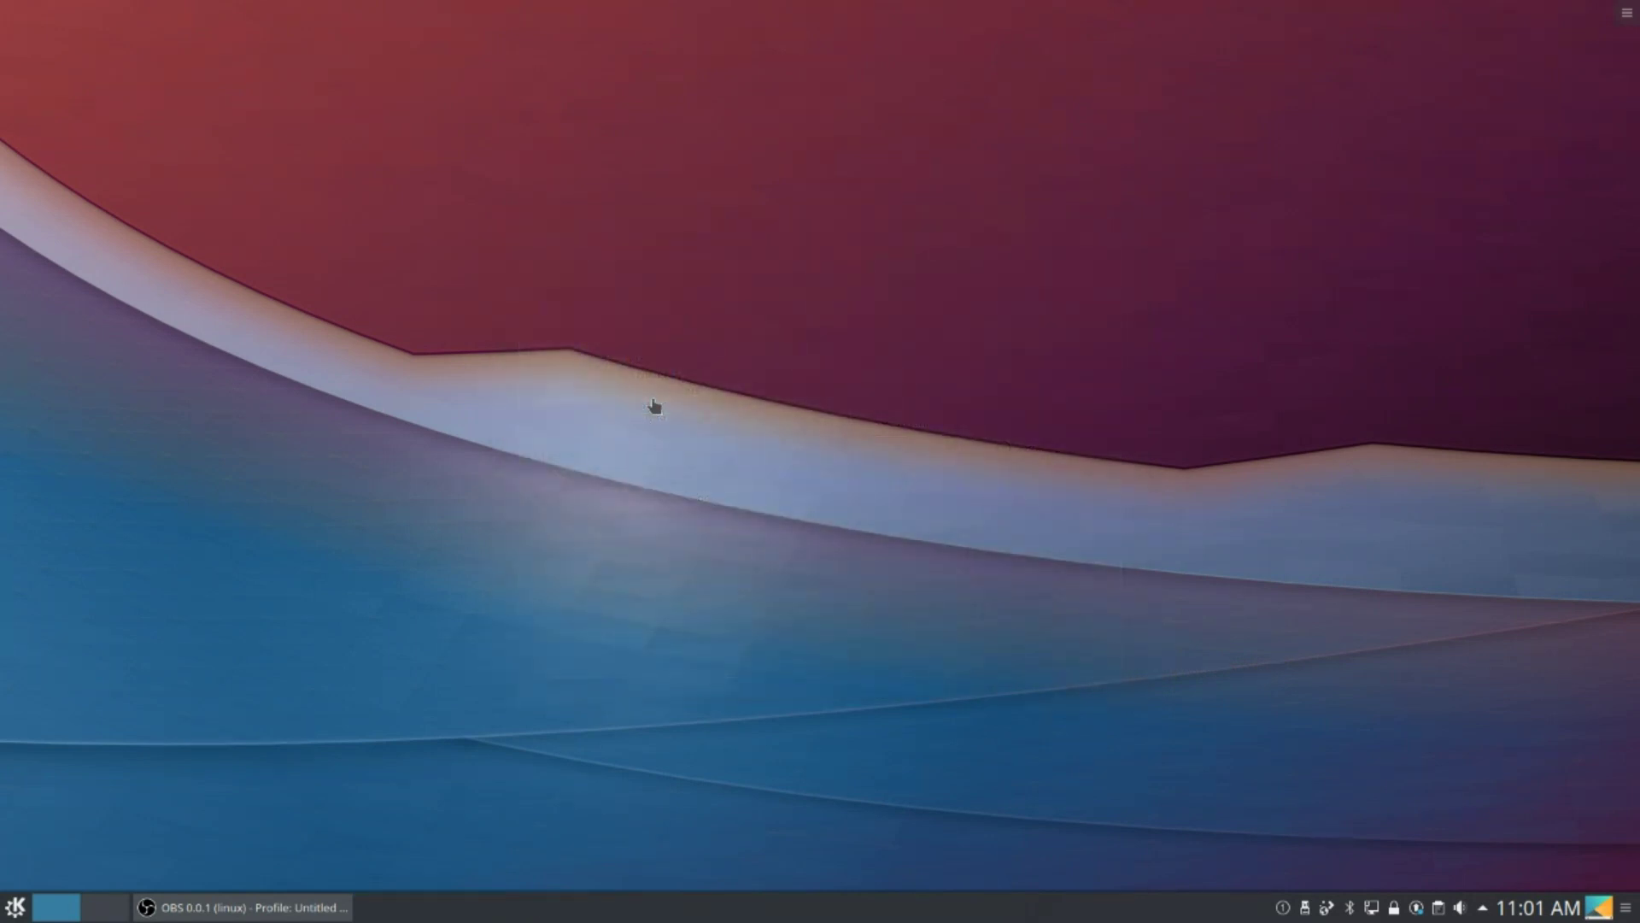
# - Add an empty panel to the desktop using the existing taskbar's panel options
pyautogui.rightClick(531, 907)
pyautogui.moveTo(593, 881)
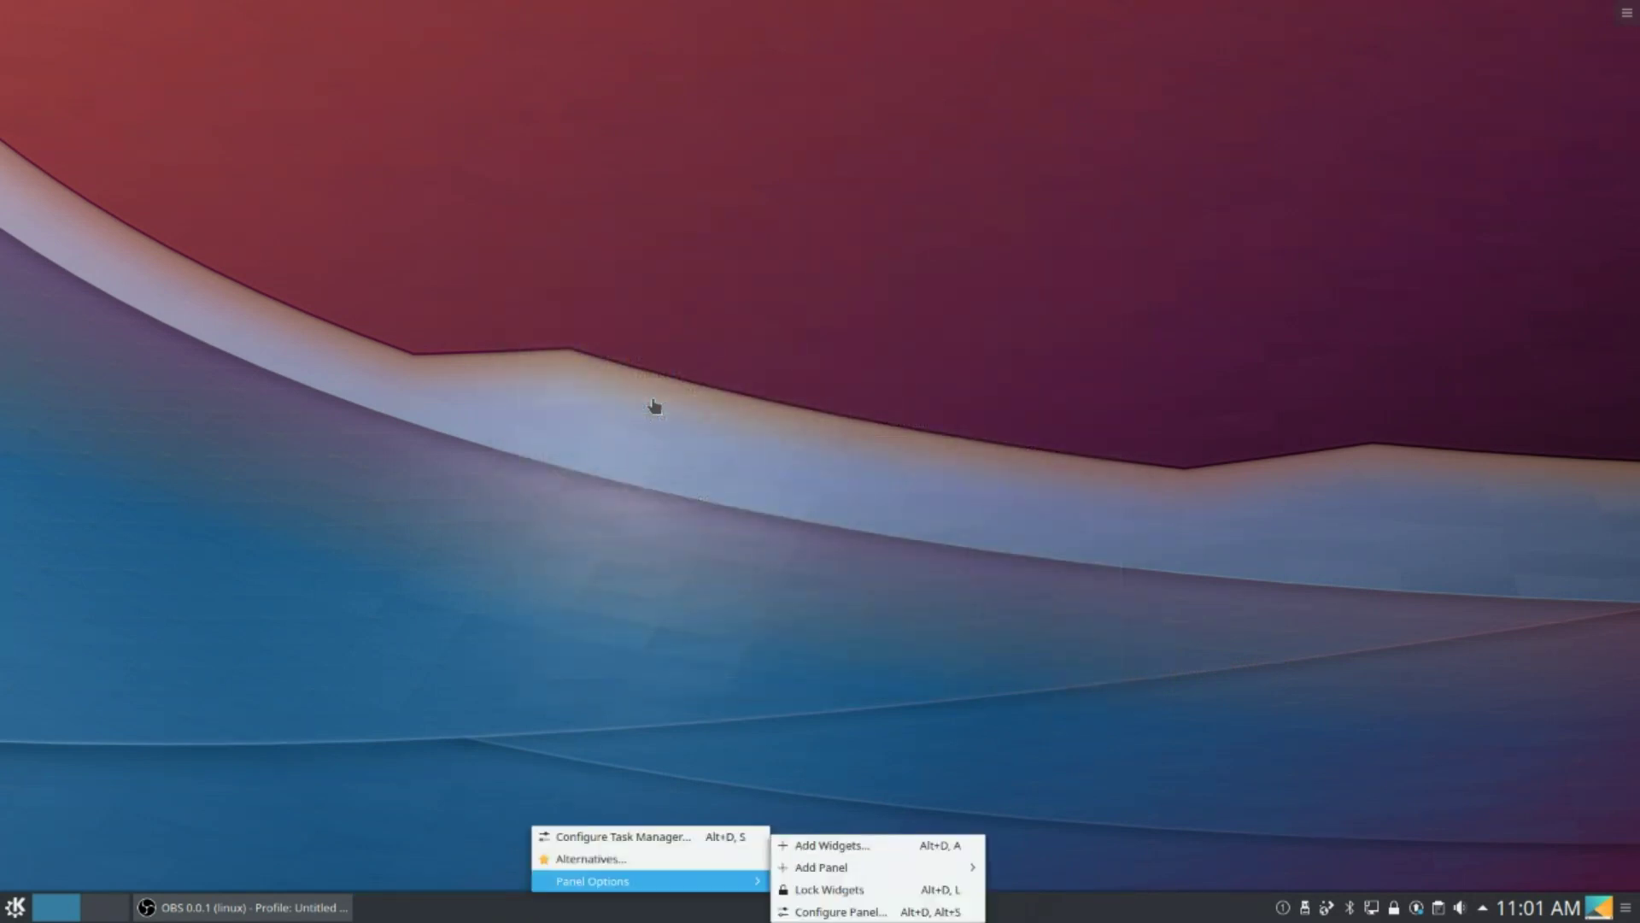
pyautogui.press('Down')
pyautogui.press('Right')
pyautogui.press('Down')
pyautogui.press('Down')
pyautogui.press('Left')
pyautogui.press('Left')
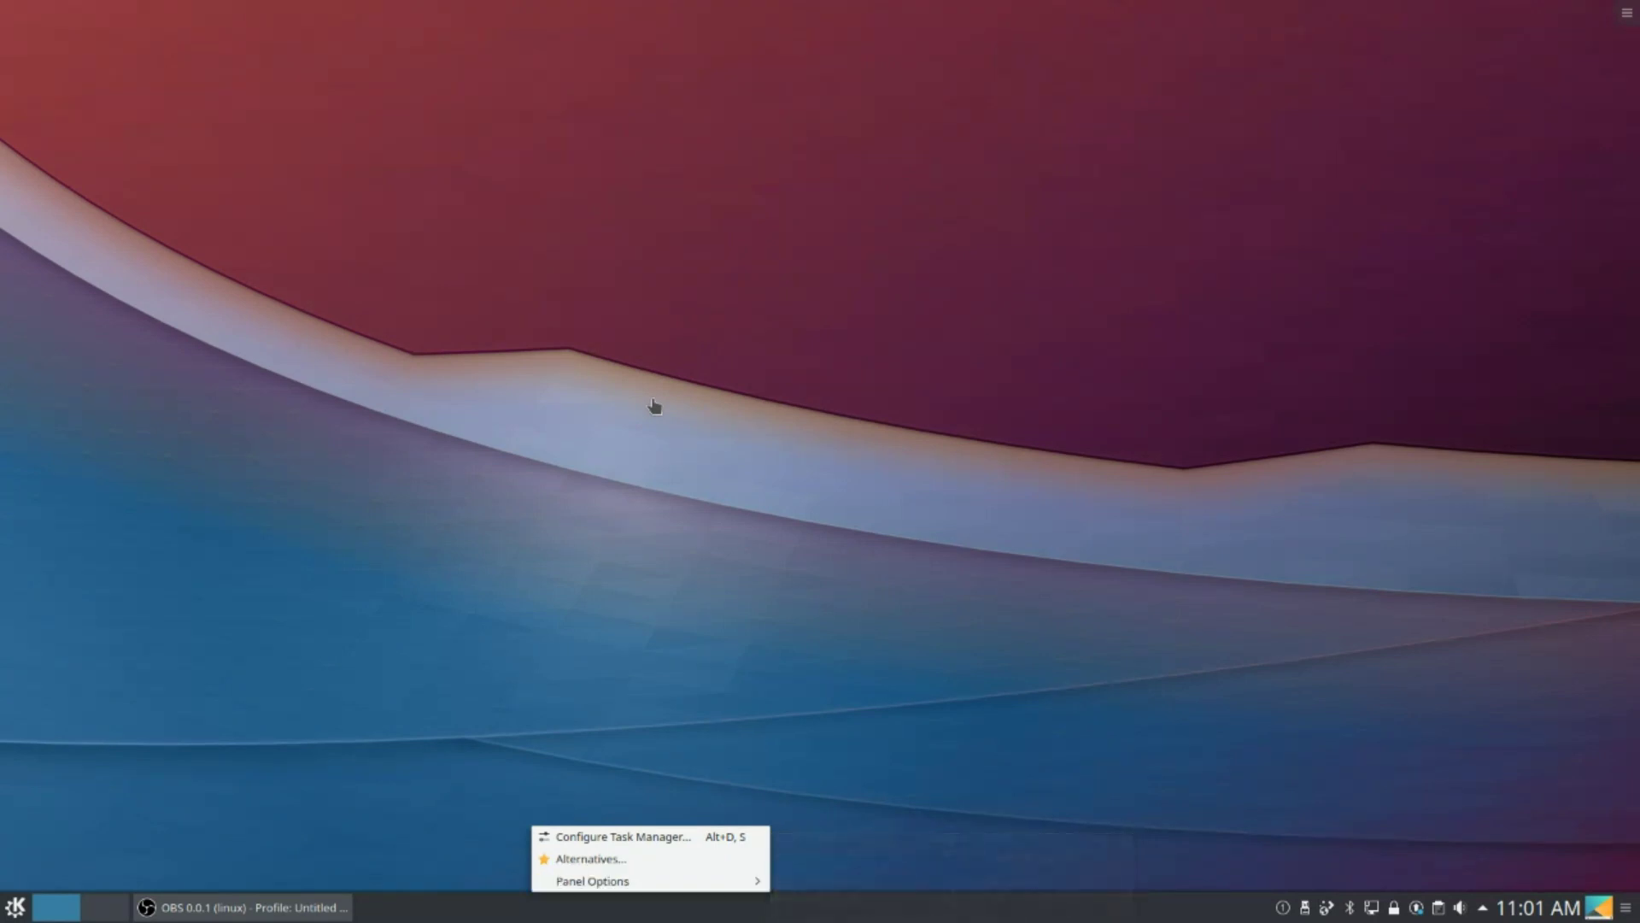
pyautogui.press('Right')
pyautogui.press('Down')
pyautogui.press('Right')
pyautogui.press('Up')
pyautogui.press('Up')
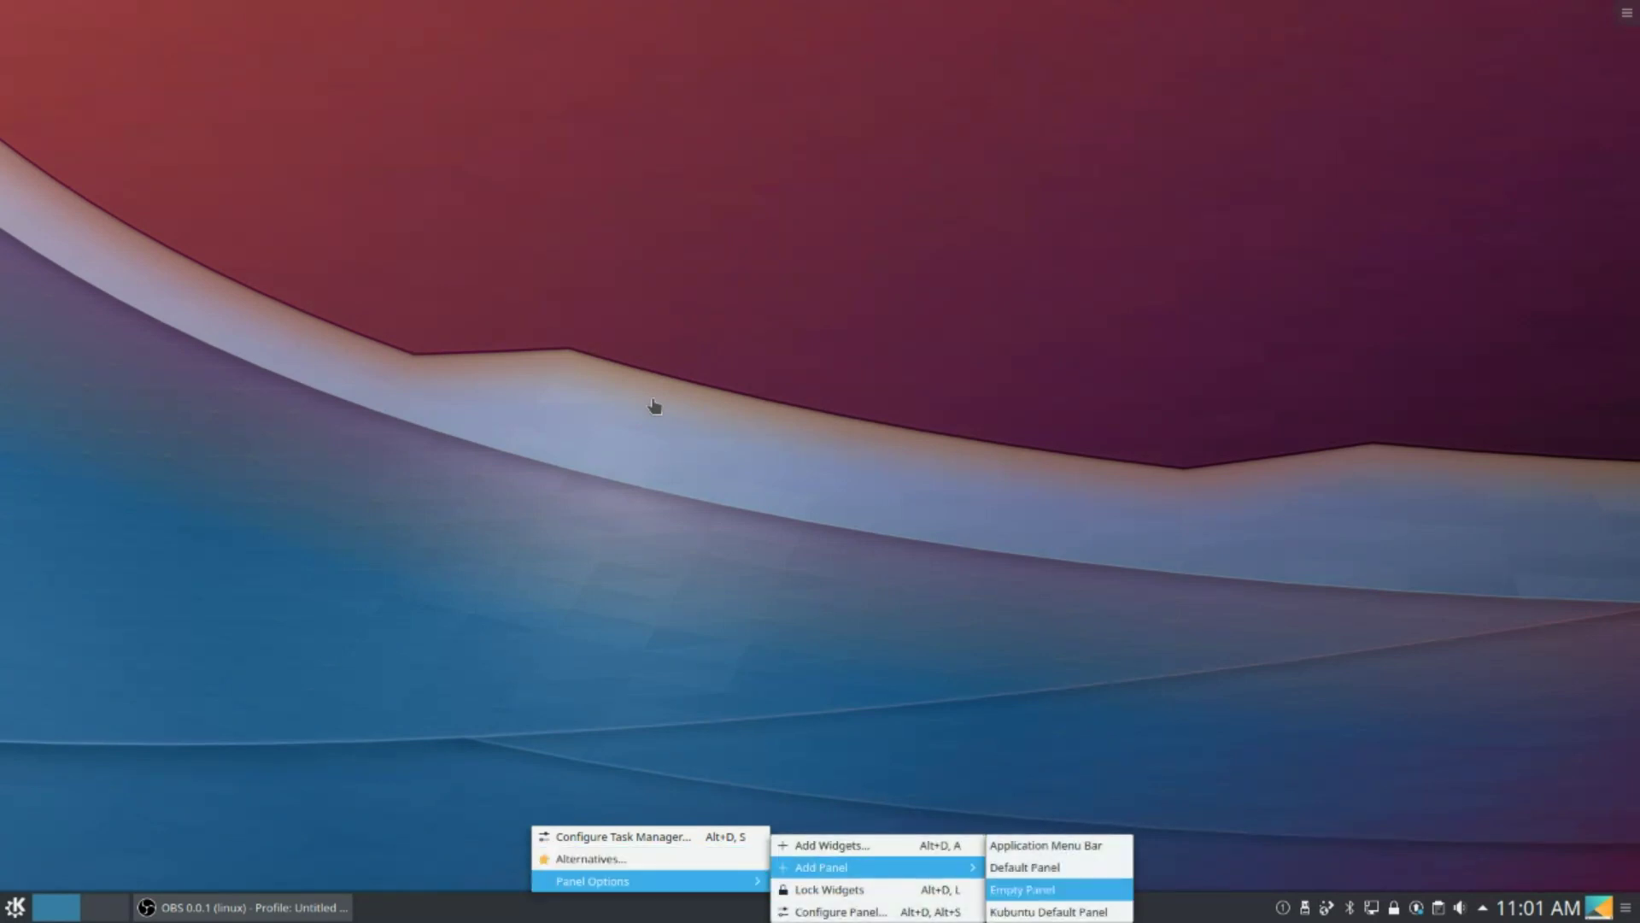
pyautogui.press('Return')
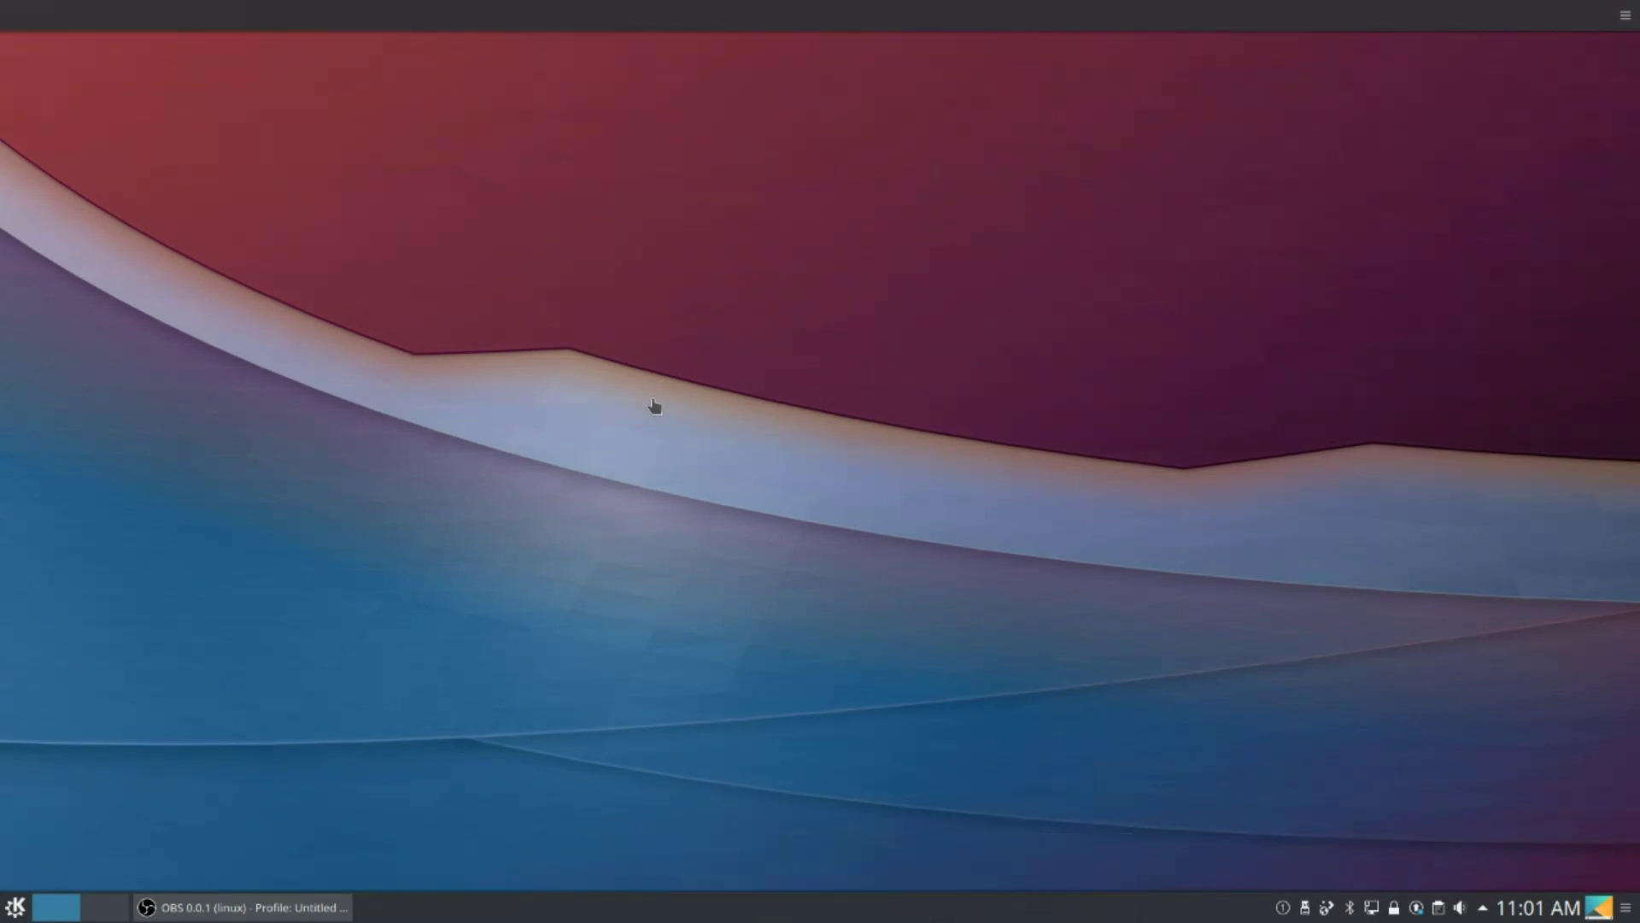
# - Open the configuration of the new empty panel and reduce its height to 32
pyautogui.rightClick(625, 908)
pyautogui.press('Escape')
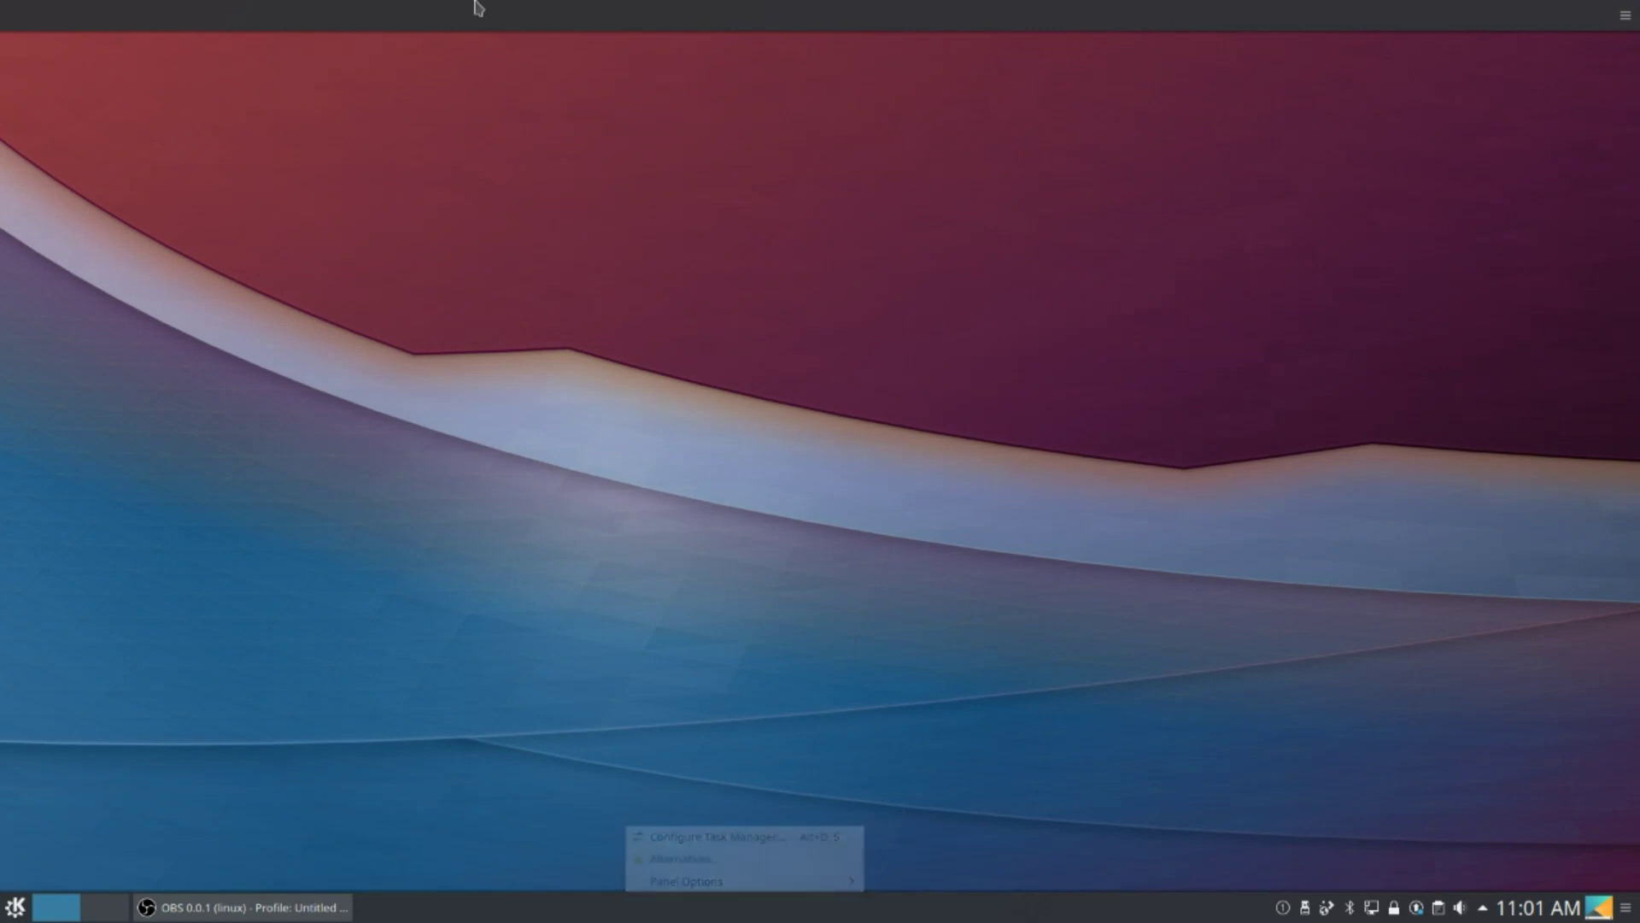
pyautogui.rightClick(509, 5)
pyautogui.press('Up')
pyautogui.press('Return')
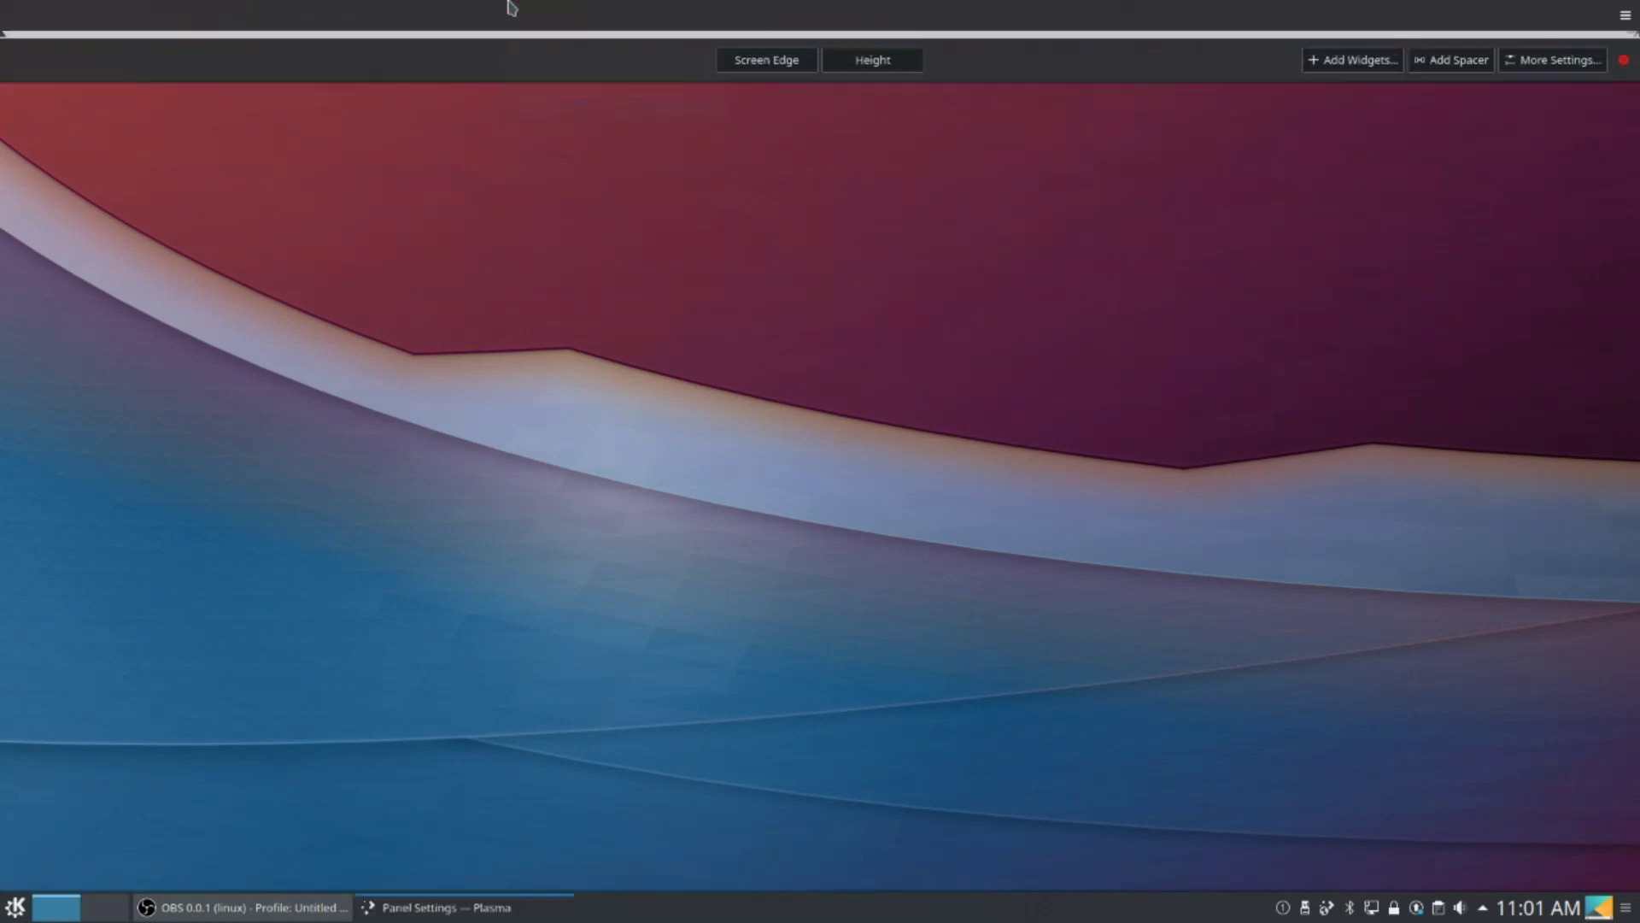
pyautogui.moveTo(860, 88); pyautogui.dragTo(853, 80)
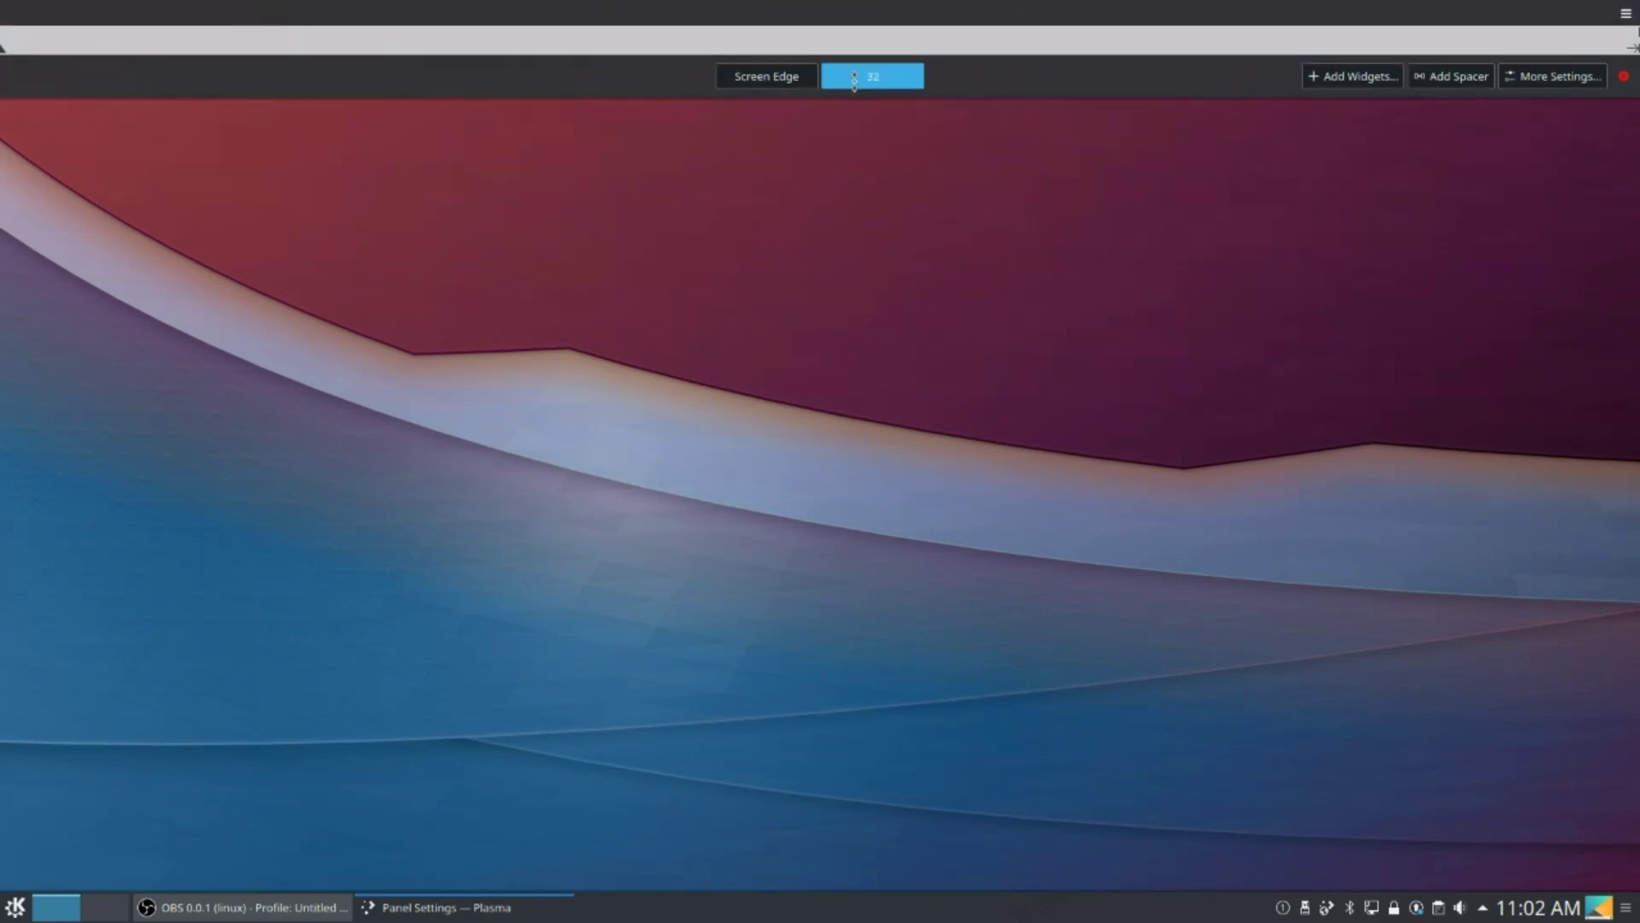
pyautogui.moveTo(853, 81); pyautogui.dragTo(853, 80)
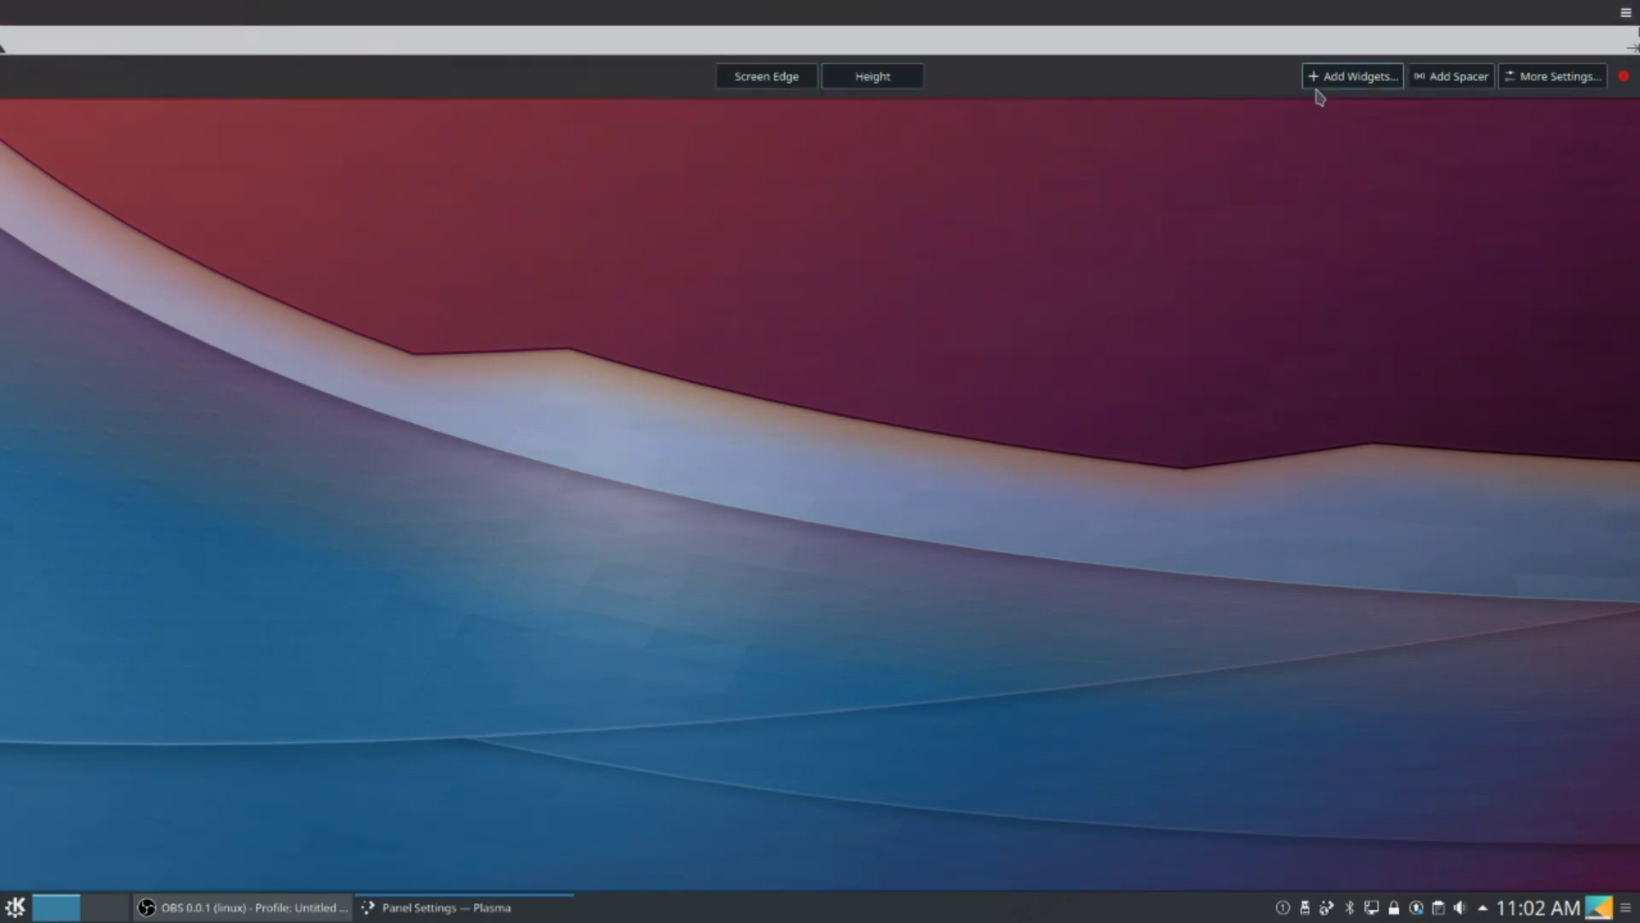
# - Add the Simple Menu widget at the start of the new upper panel
pyautogui.click(1316, 88)
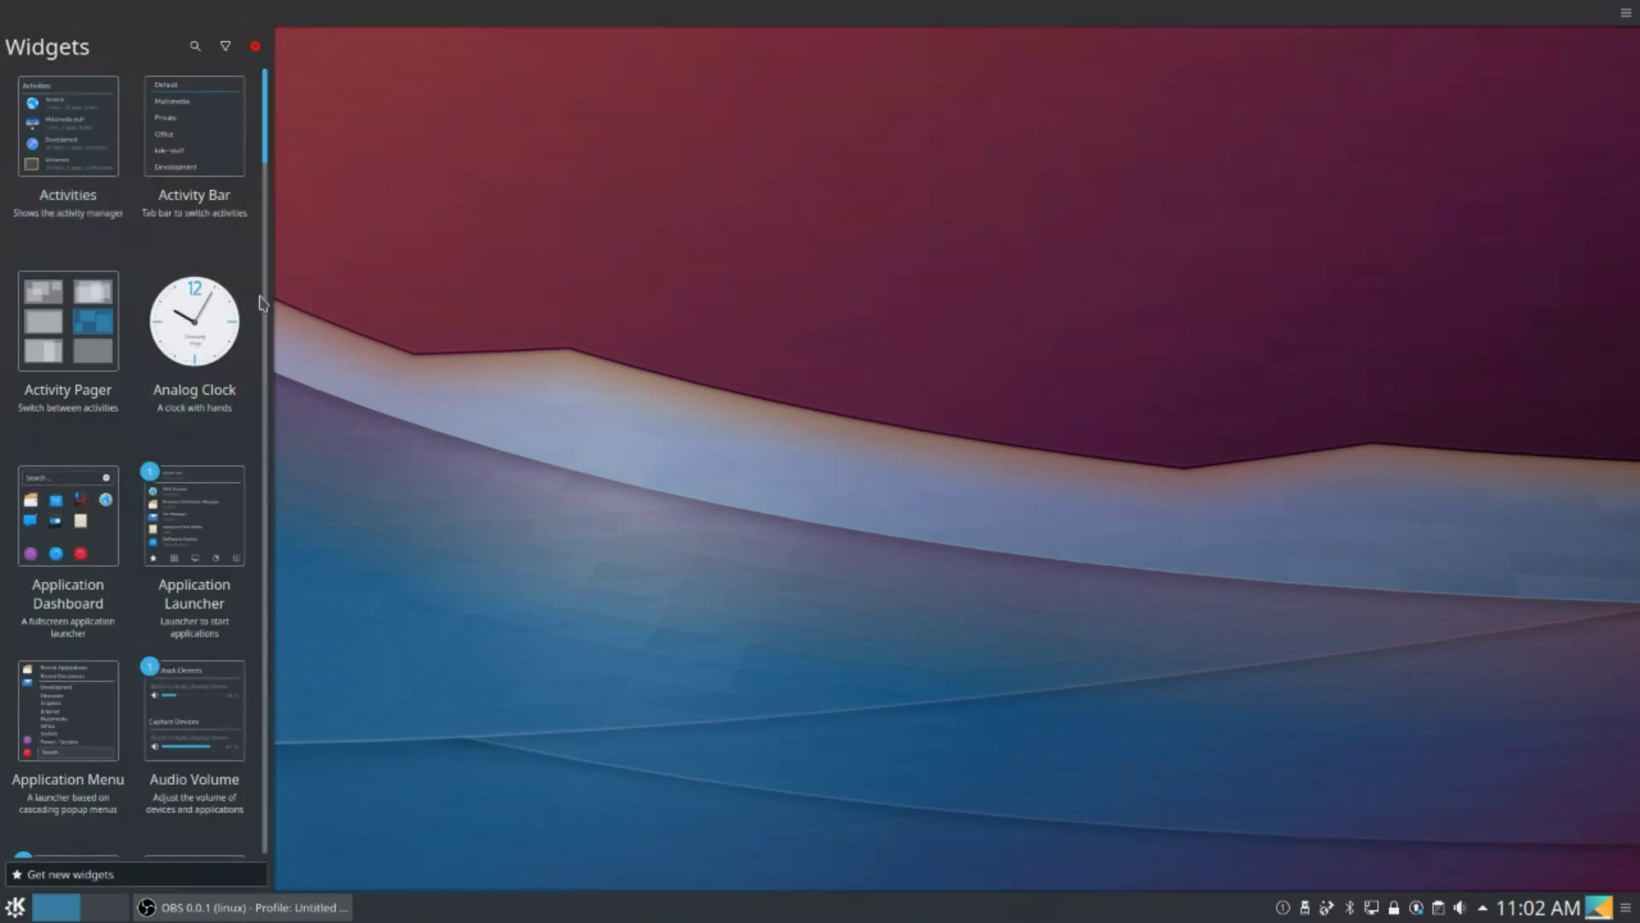
pyautogui.scroll(-10, 260, 297)
pyautogui.moveTo(242, 893); pyautogui.dragTo(17, 22)
# - Add the Inline Clock widget to the upper panel, right after the Simple Menu
pyautogui.scroll(16, 195, 346)
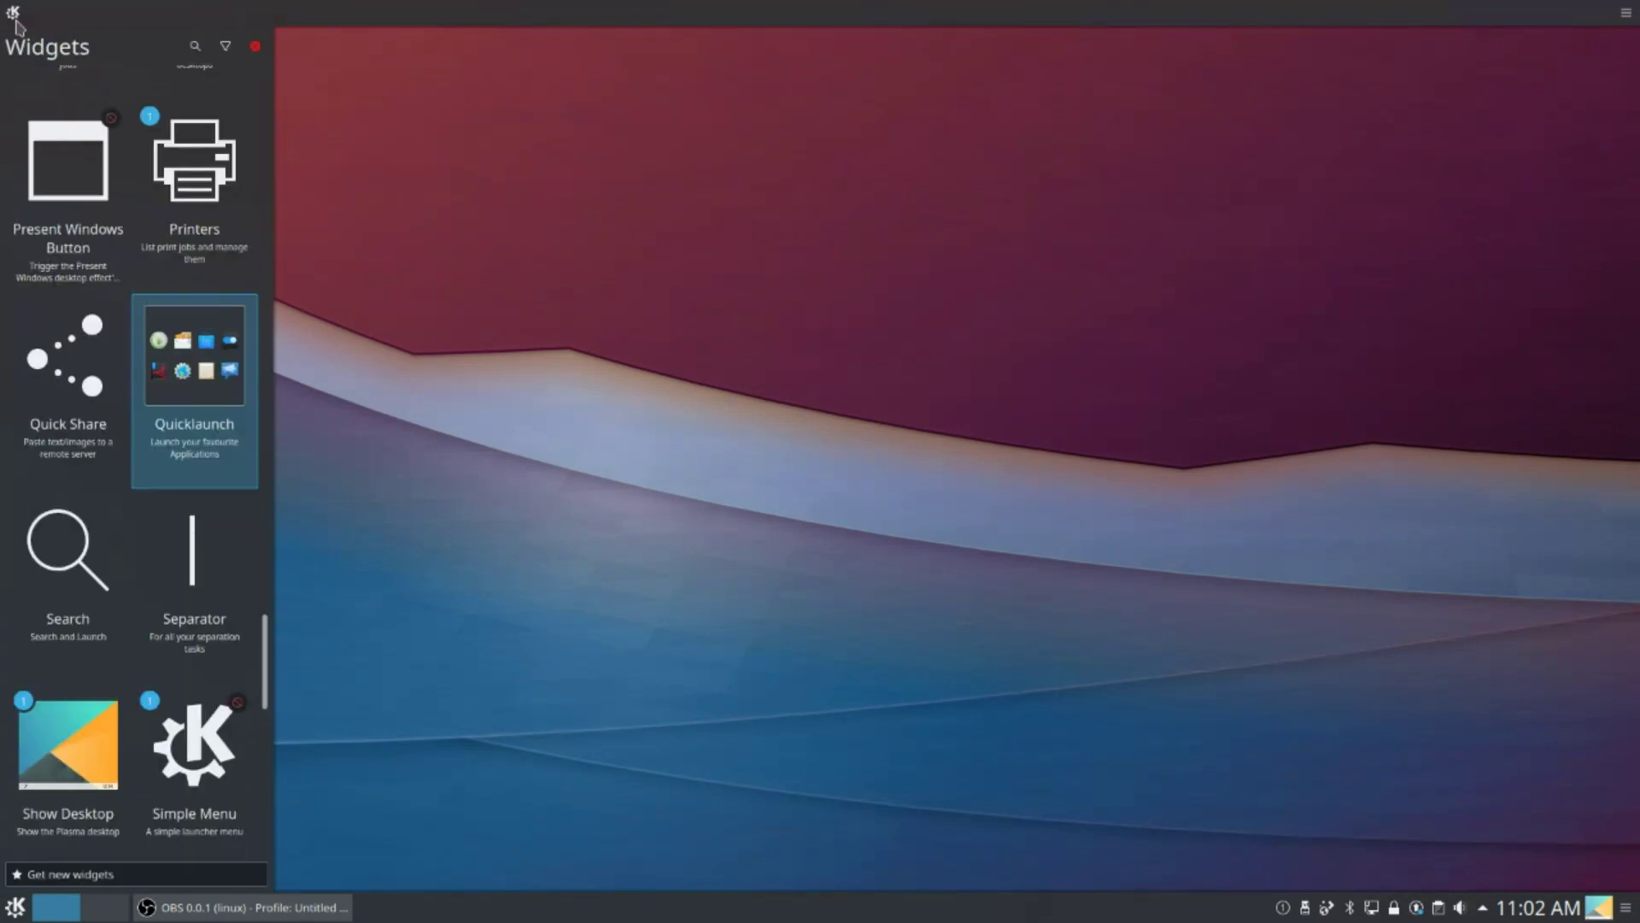
pyautogui.press('Up')
pyautogui.press('Up')
pyautogui.press('Up')
pyautogui.press('Up')
pyautogui.press('Up')
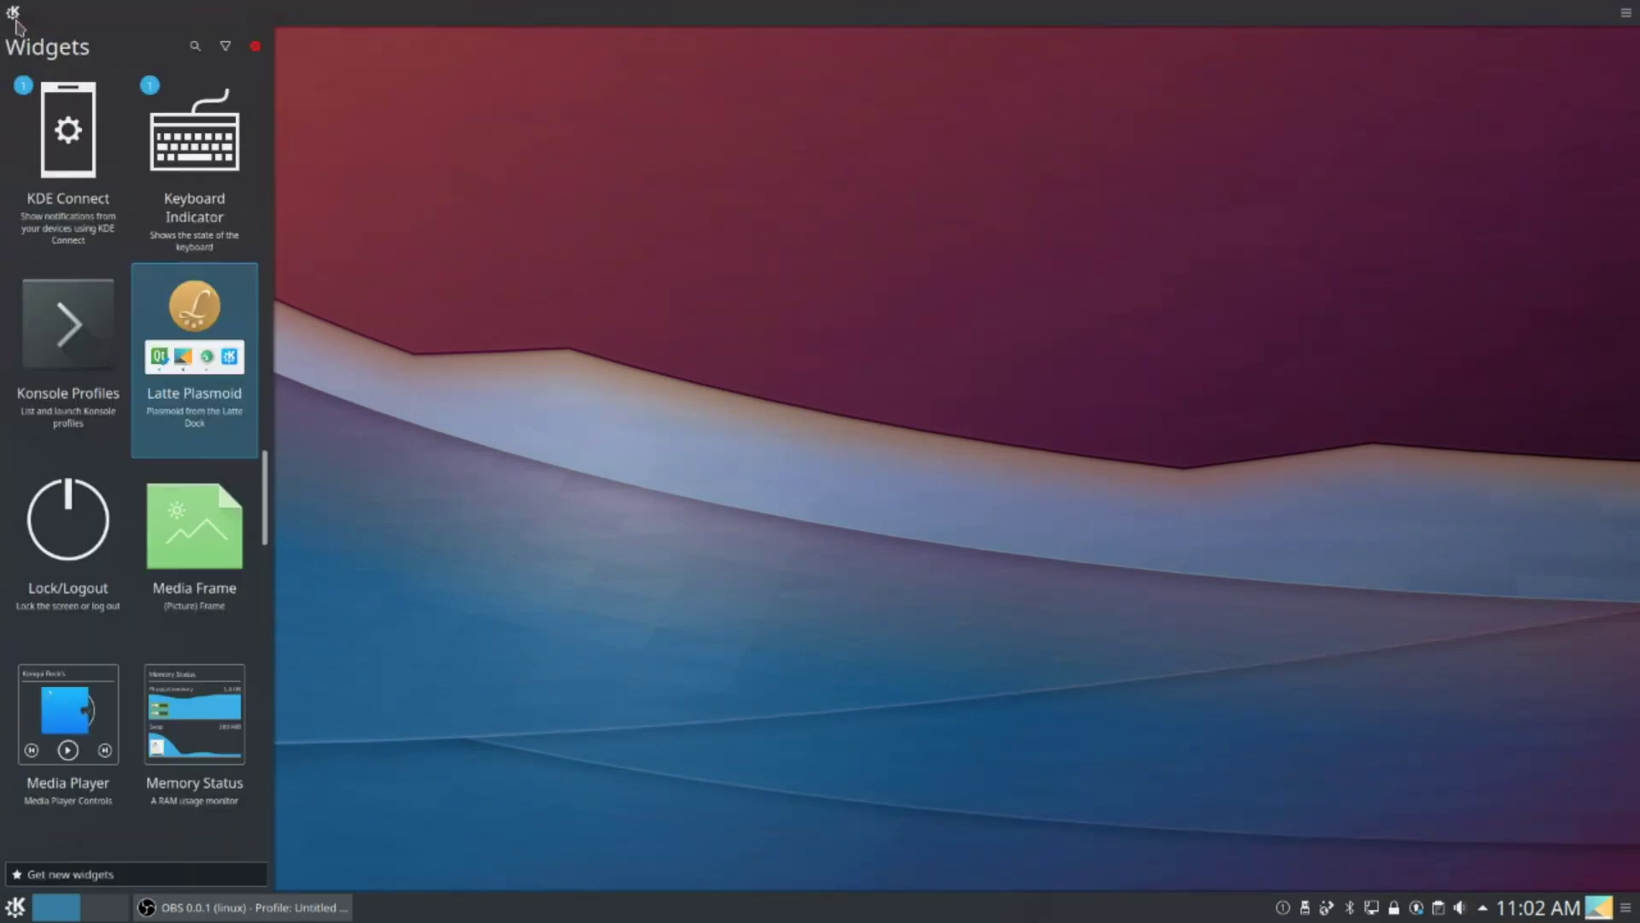
pyautogui.scroll(2, 195, 392)
pyautogui.moveTo(195, 248); pyautogui.dragTo(54, 15)
# - Find the System Tray widget by searching "syste", add it after the clock in the upper panel, and close the widget list
pyautogui.scroll(4, 194, 171)
pyautogui.scroll(3, 154, 65)
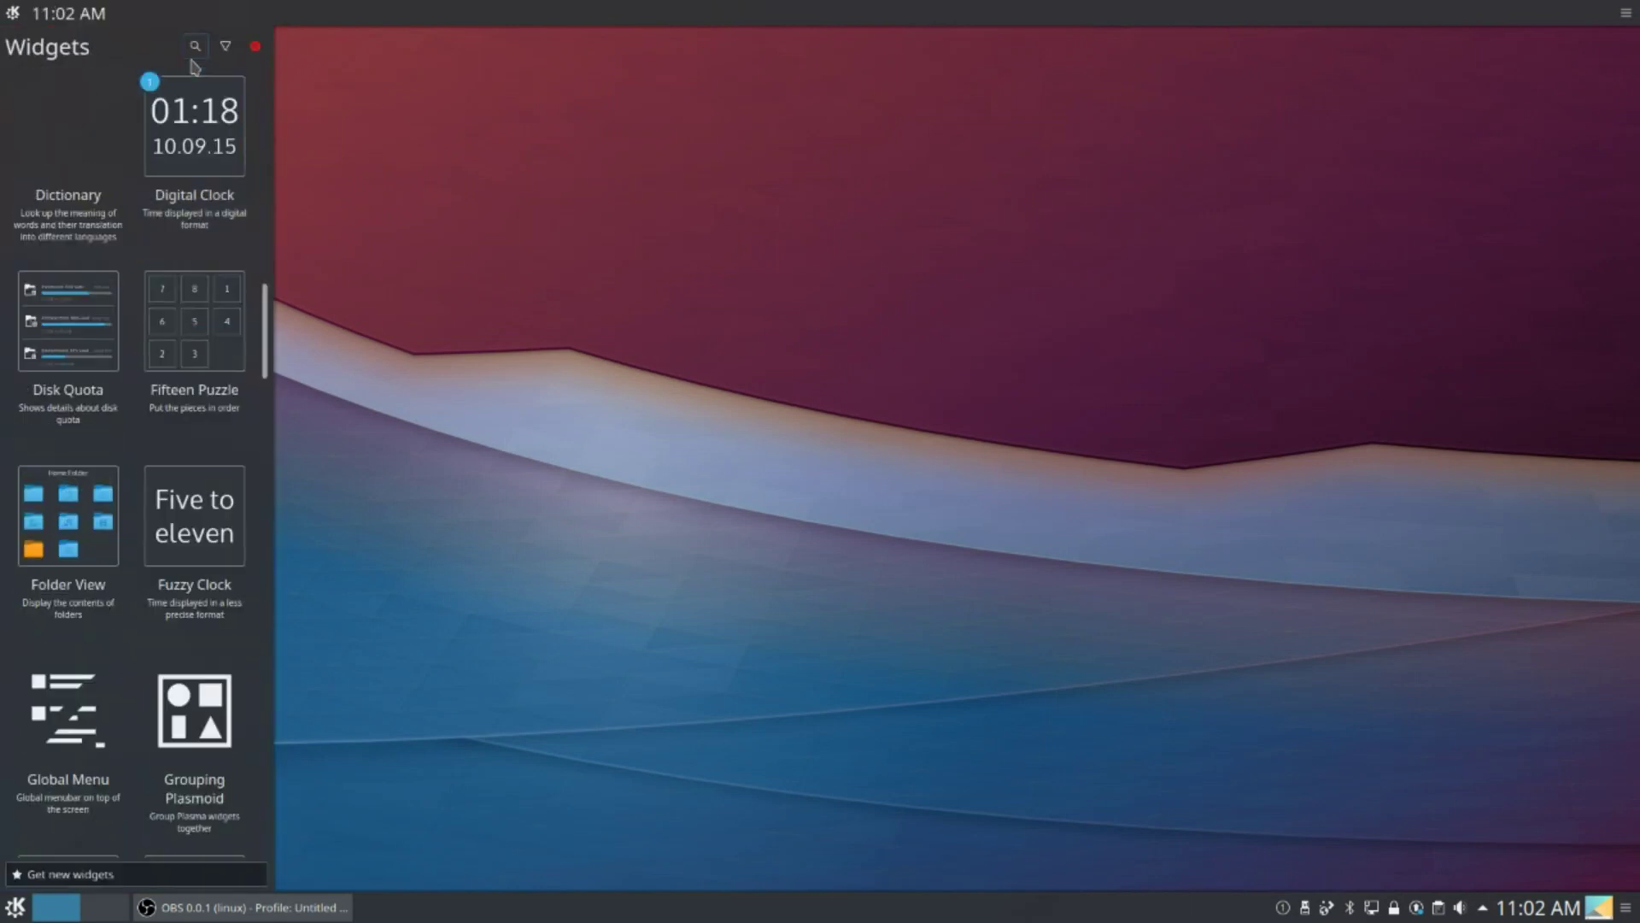
pyautogui.click(193, 56)
pyautogui.write('syste')
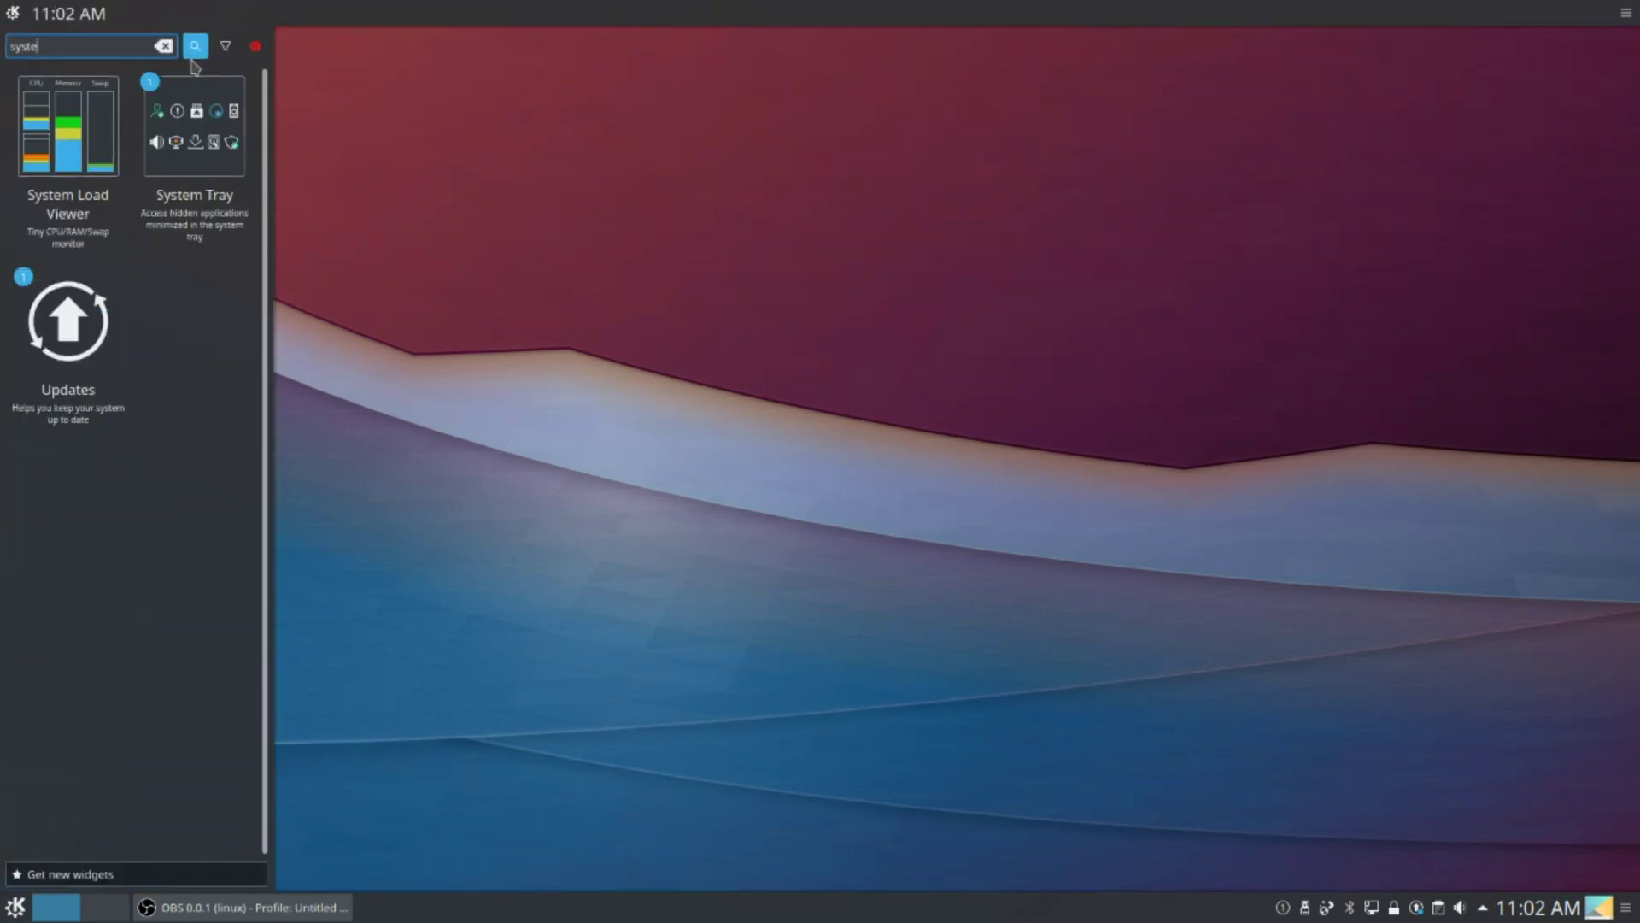
pyautogui.moveTo(195, 128); pyautogui.dragTo(206, 12)
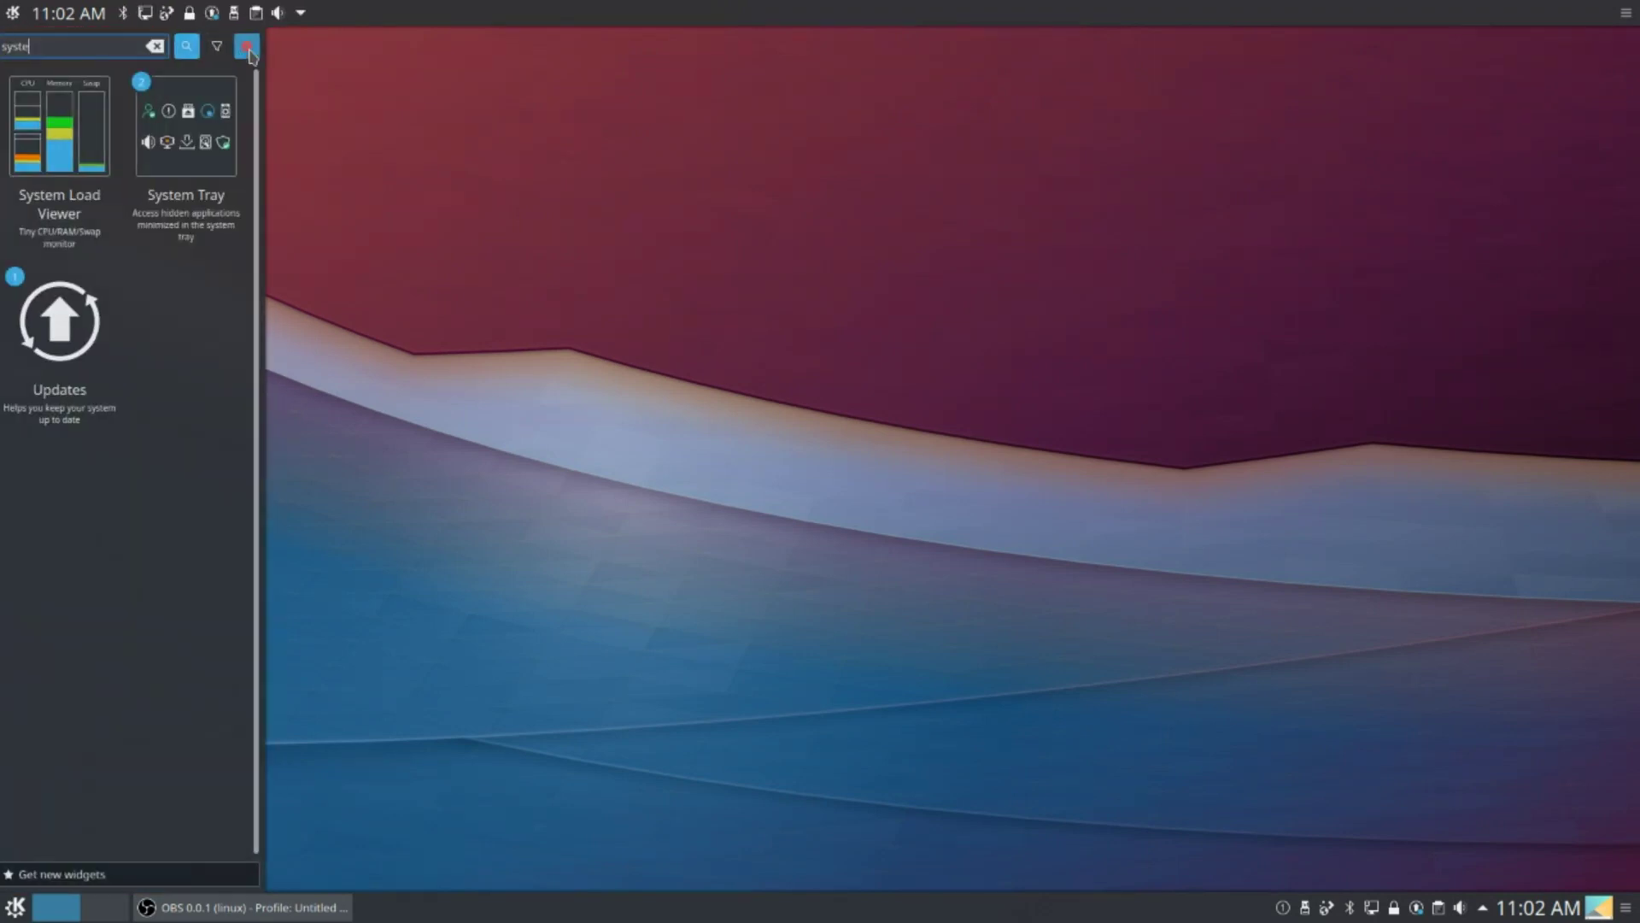
pyautogui.click(255, 47)
# - Use panel spacers to arrange the upper panel with the menu at the start, the clock centred and the system tray at the end
pyautogui.rightClick(336, 19)
pyautogui.click(492, 102)
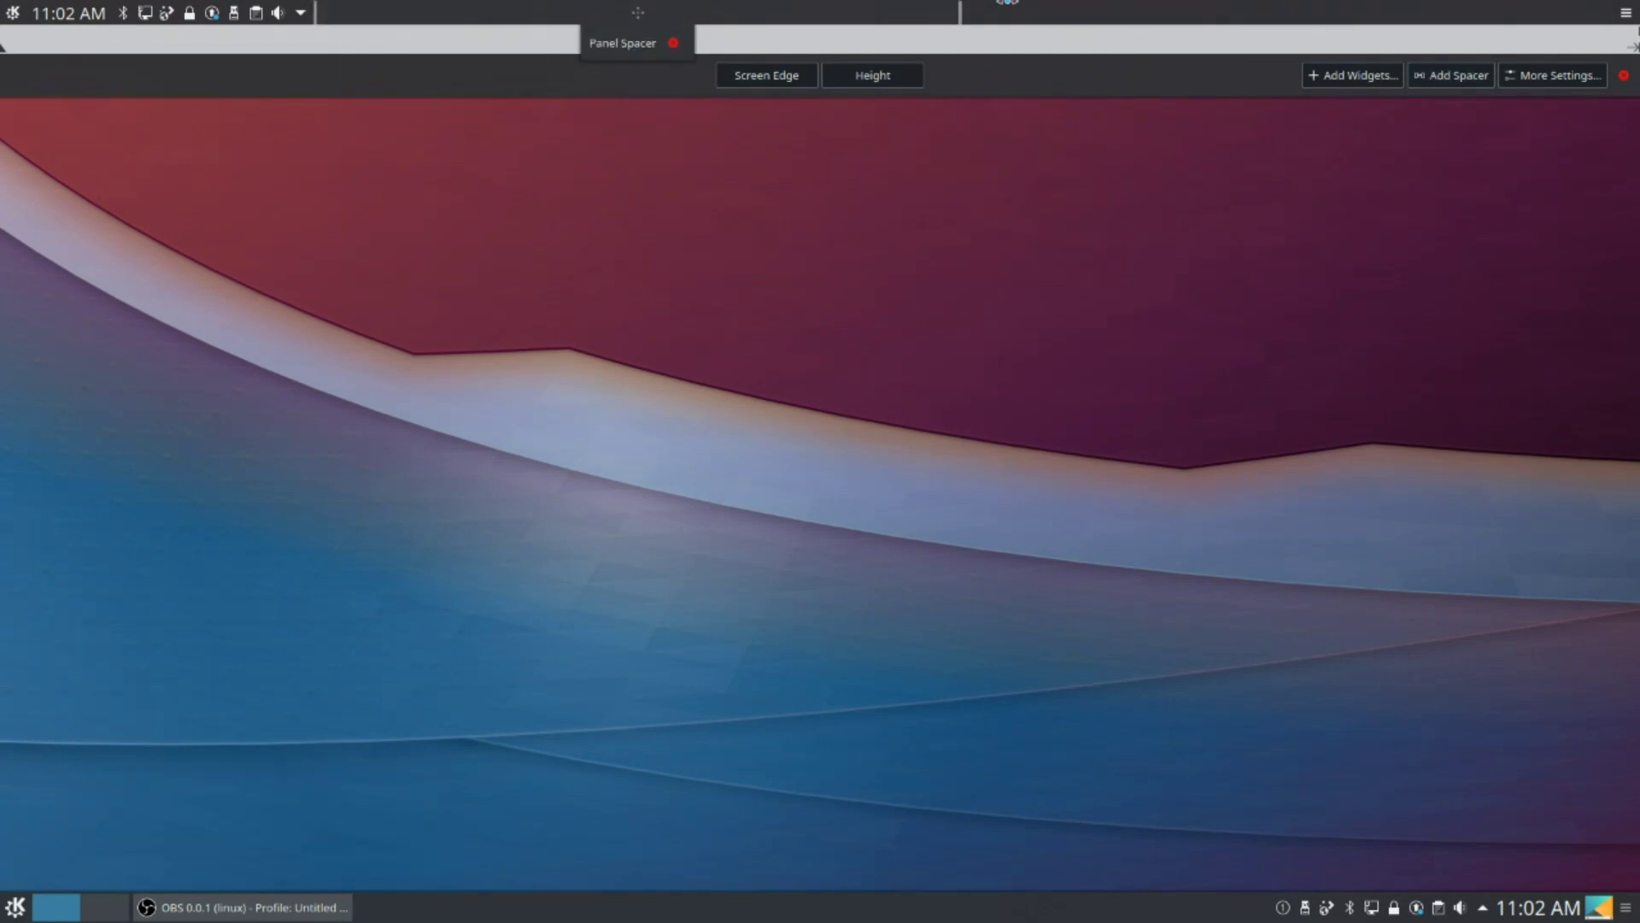
pyautogui.moveTo(636, 12); pyautogui.dragTo(286, 28)
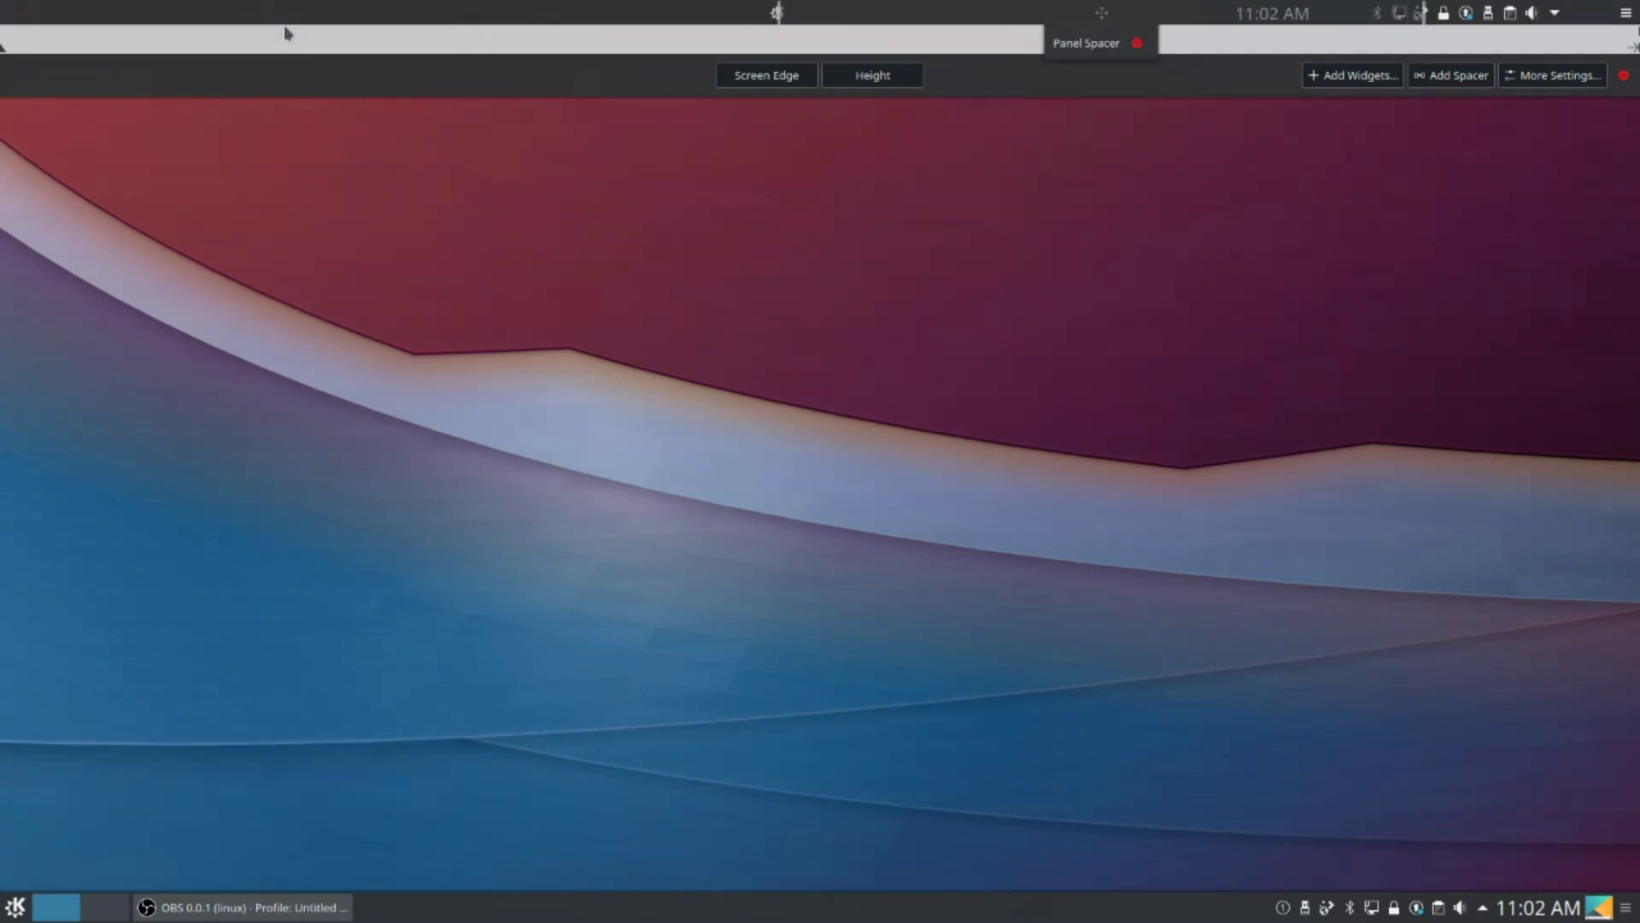
pyautogui.moveTo(284, 28); pyautogui.dragTo(787, 15)
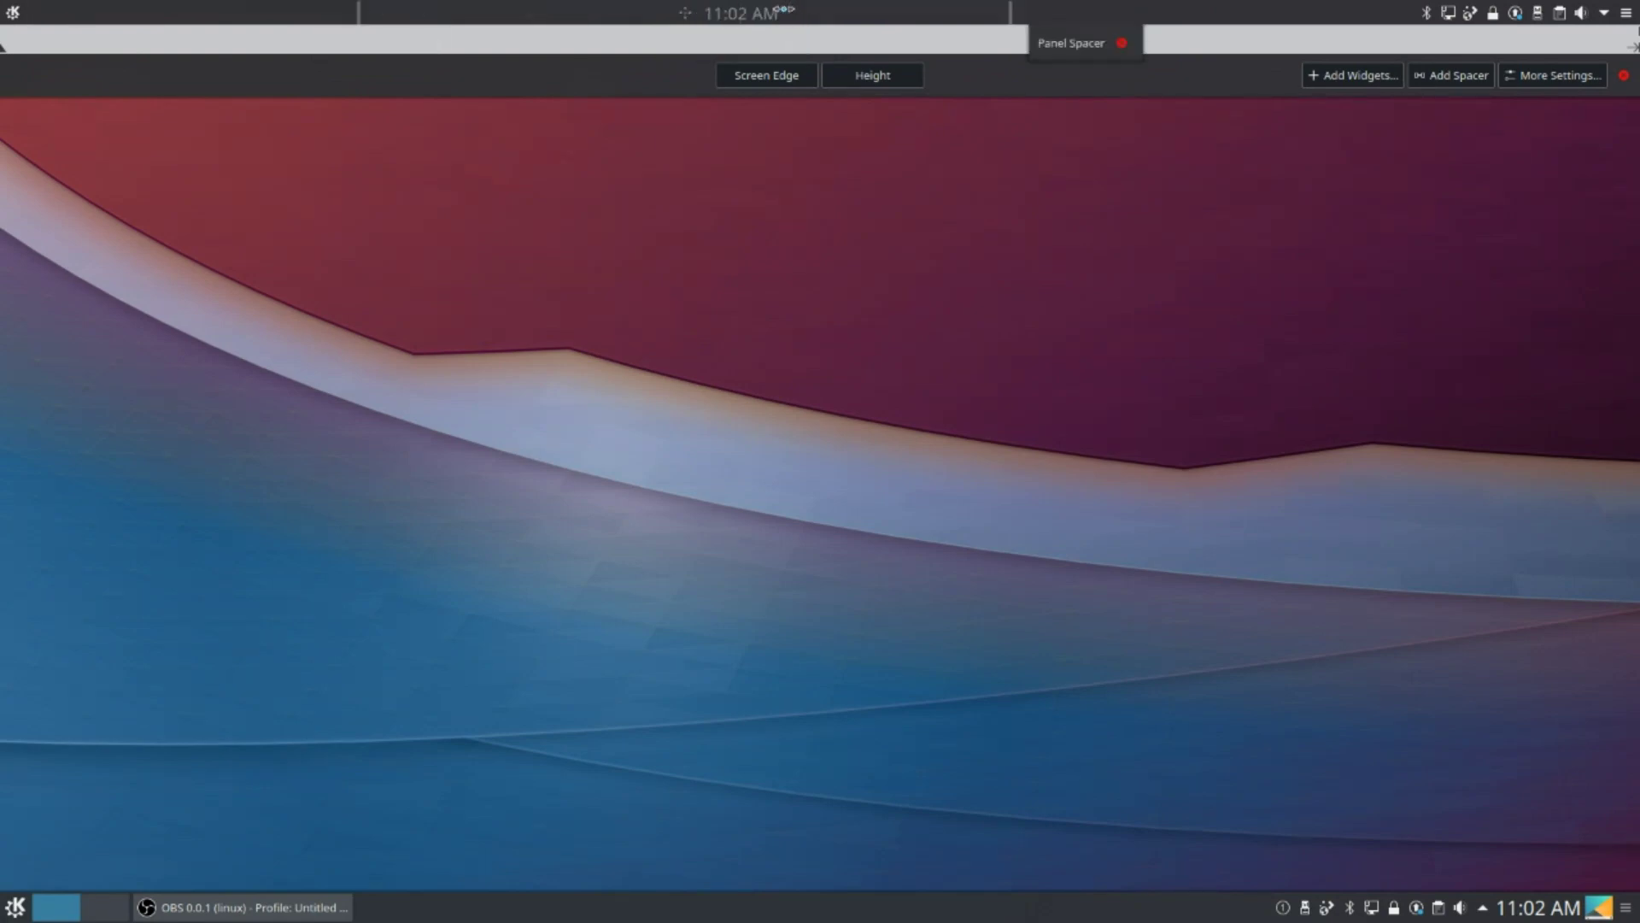
pyautogui.moveTo(814, 5); pyautogui.dragTo(872, 11)
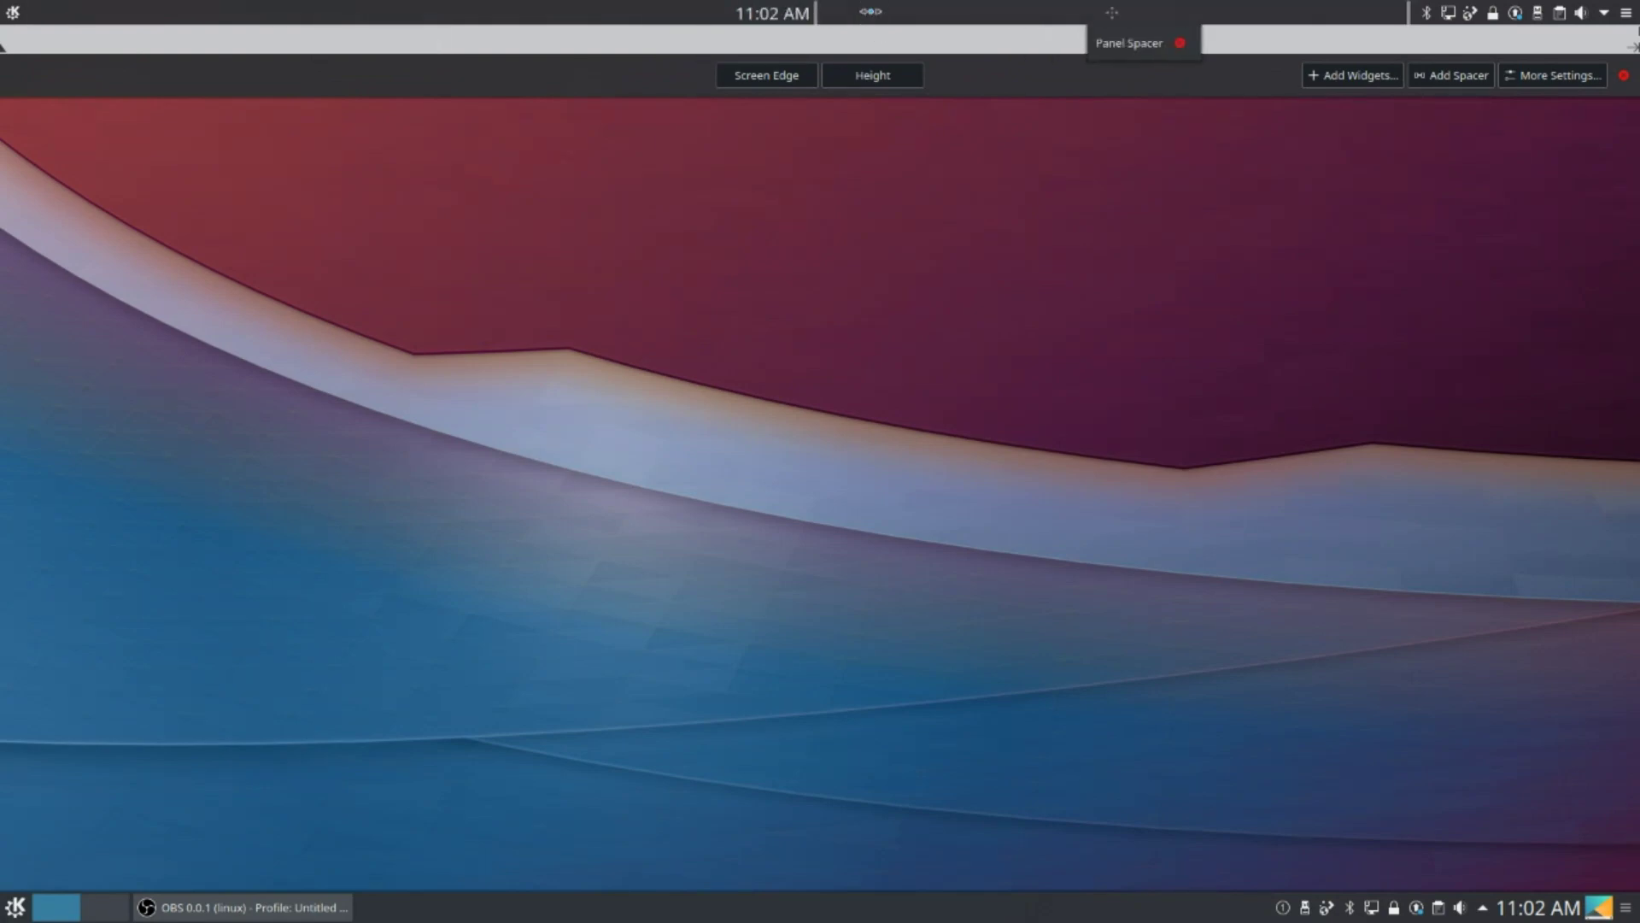
pyautogui.click(1623, 75)
# - Set the Inline Clock to show the date in Mixed Date format without the 24-hour clock, and make its text bold
pyautogui.rightClick(816, 14)
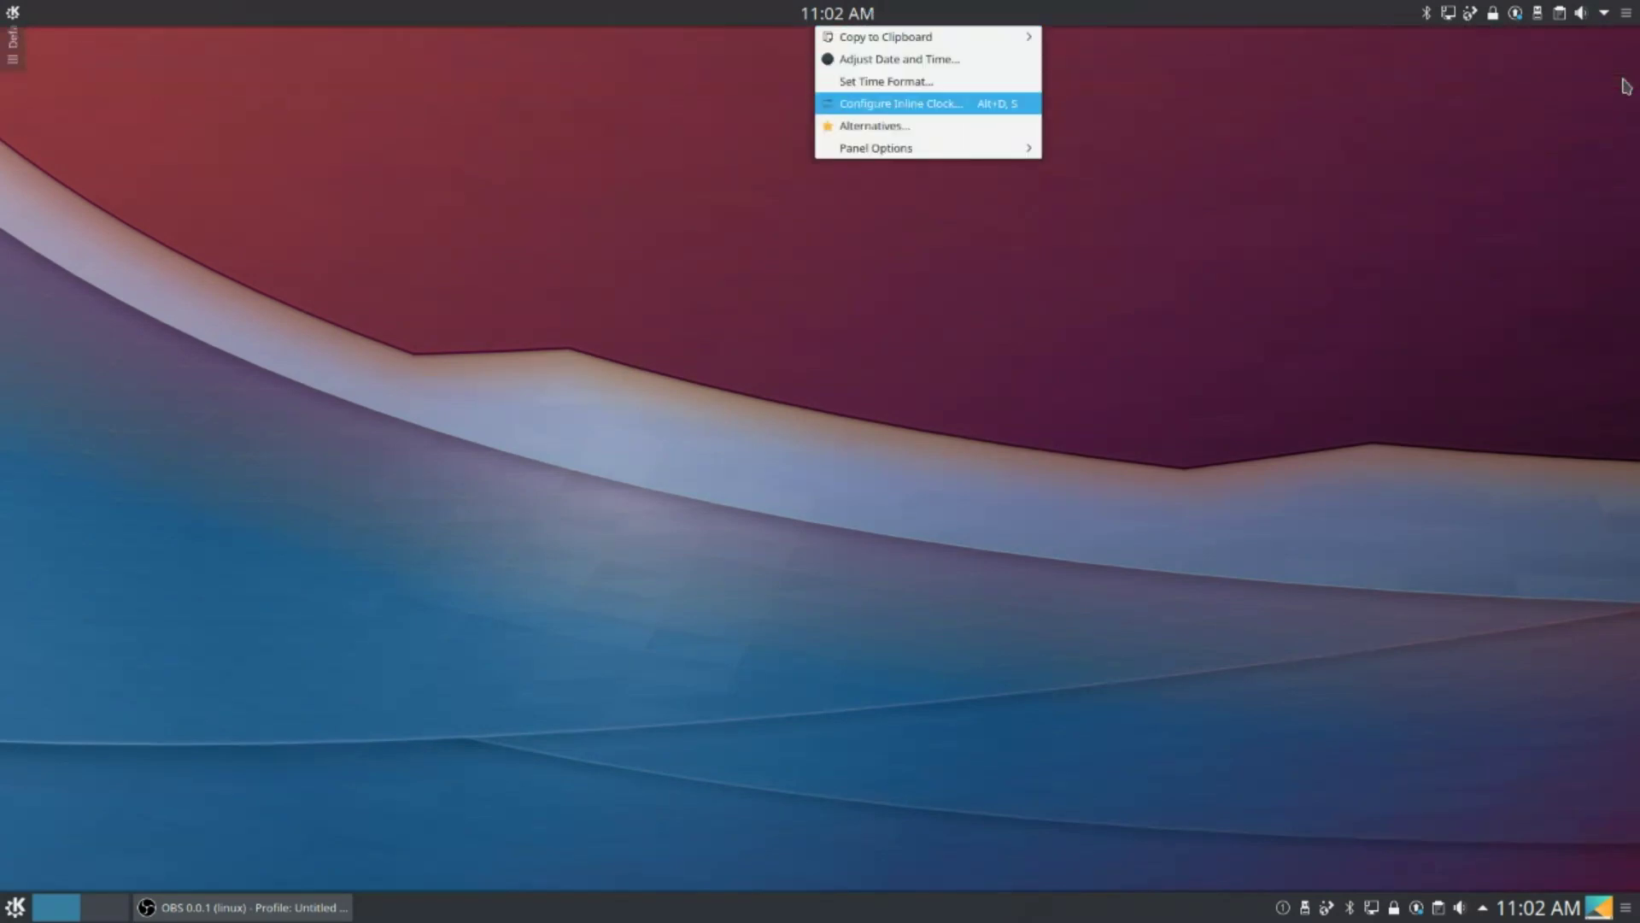
pyautogui.press('Return')
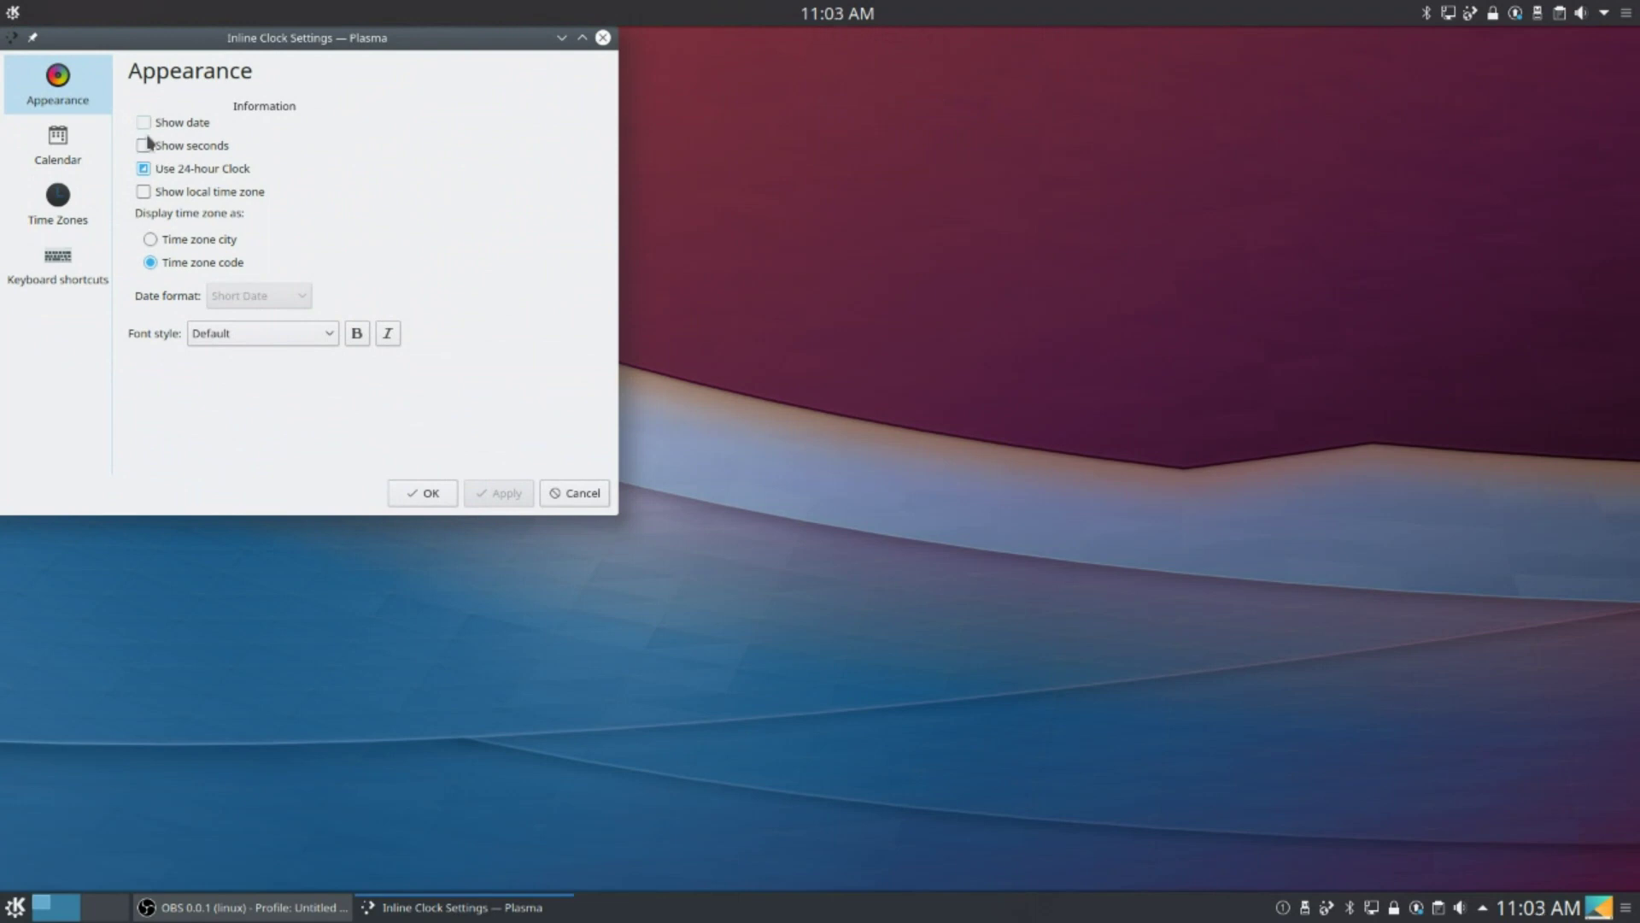
pyautogui.press('space')
pyautogui.click(145, 166)
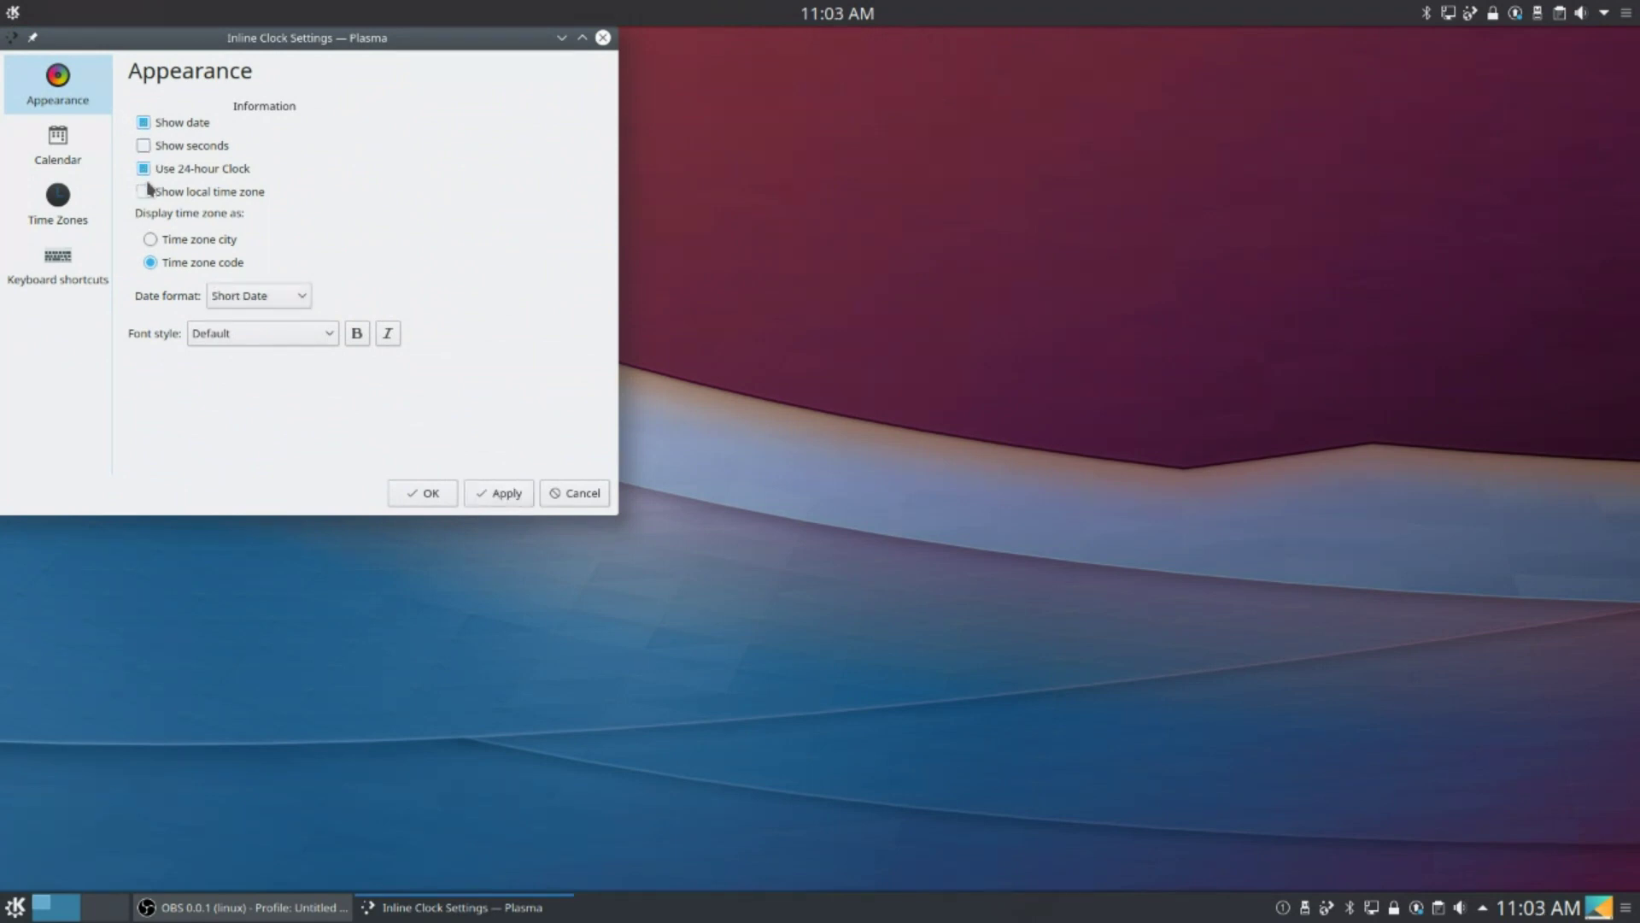
pyautogui.click(142, 178)
pyautogui.click(226, 288)
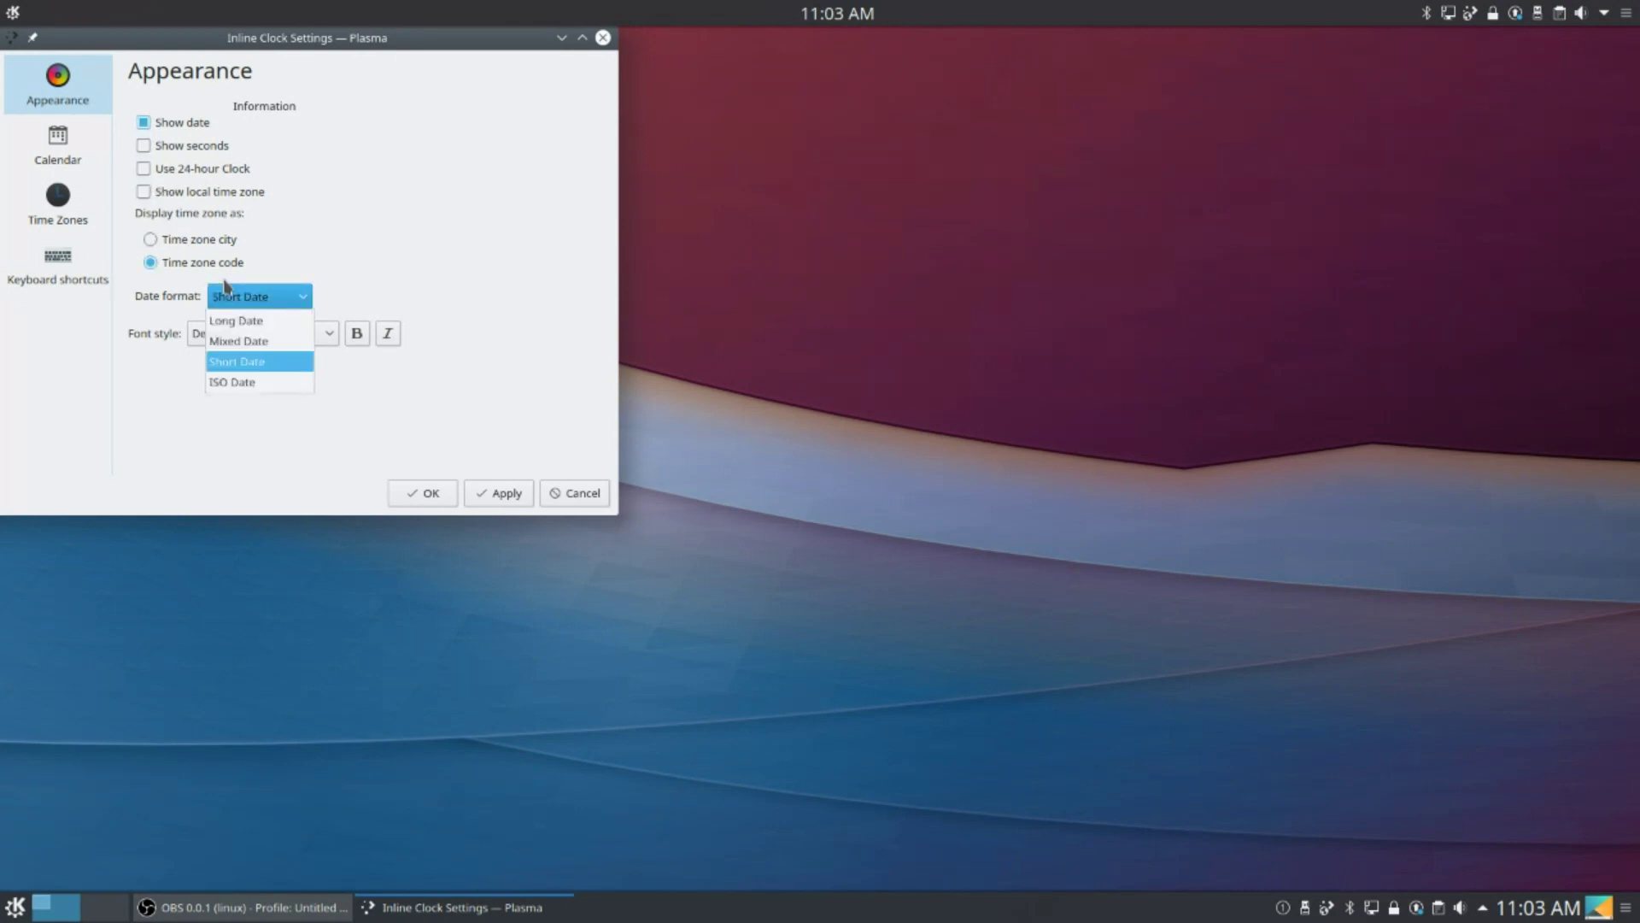
pyautogui.click(256, 341)
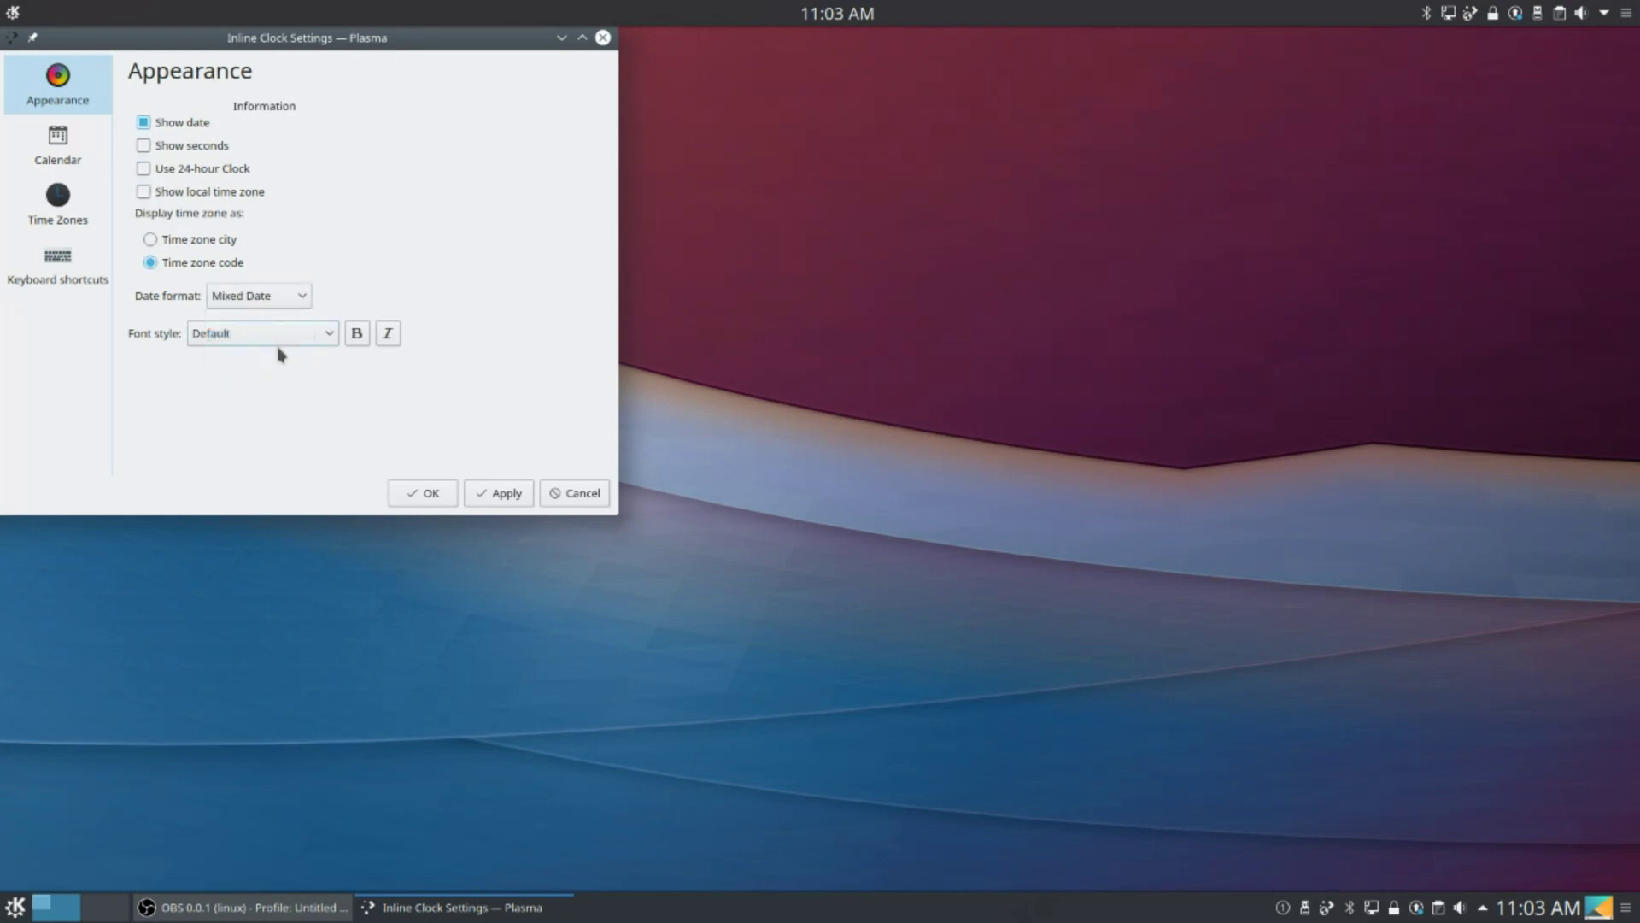
pyautogui.click(487, 492)
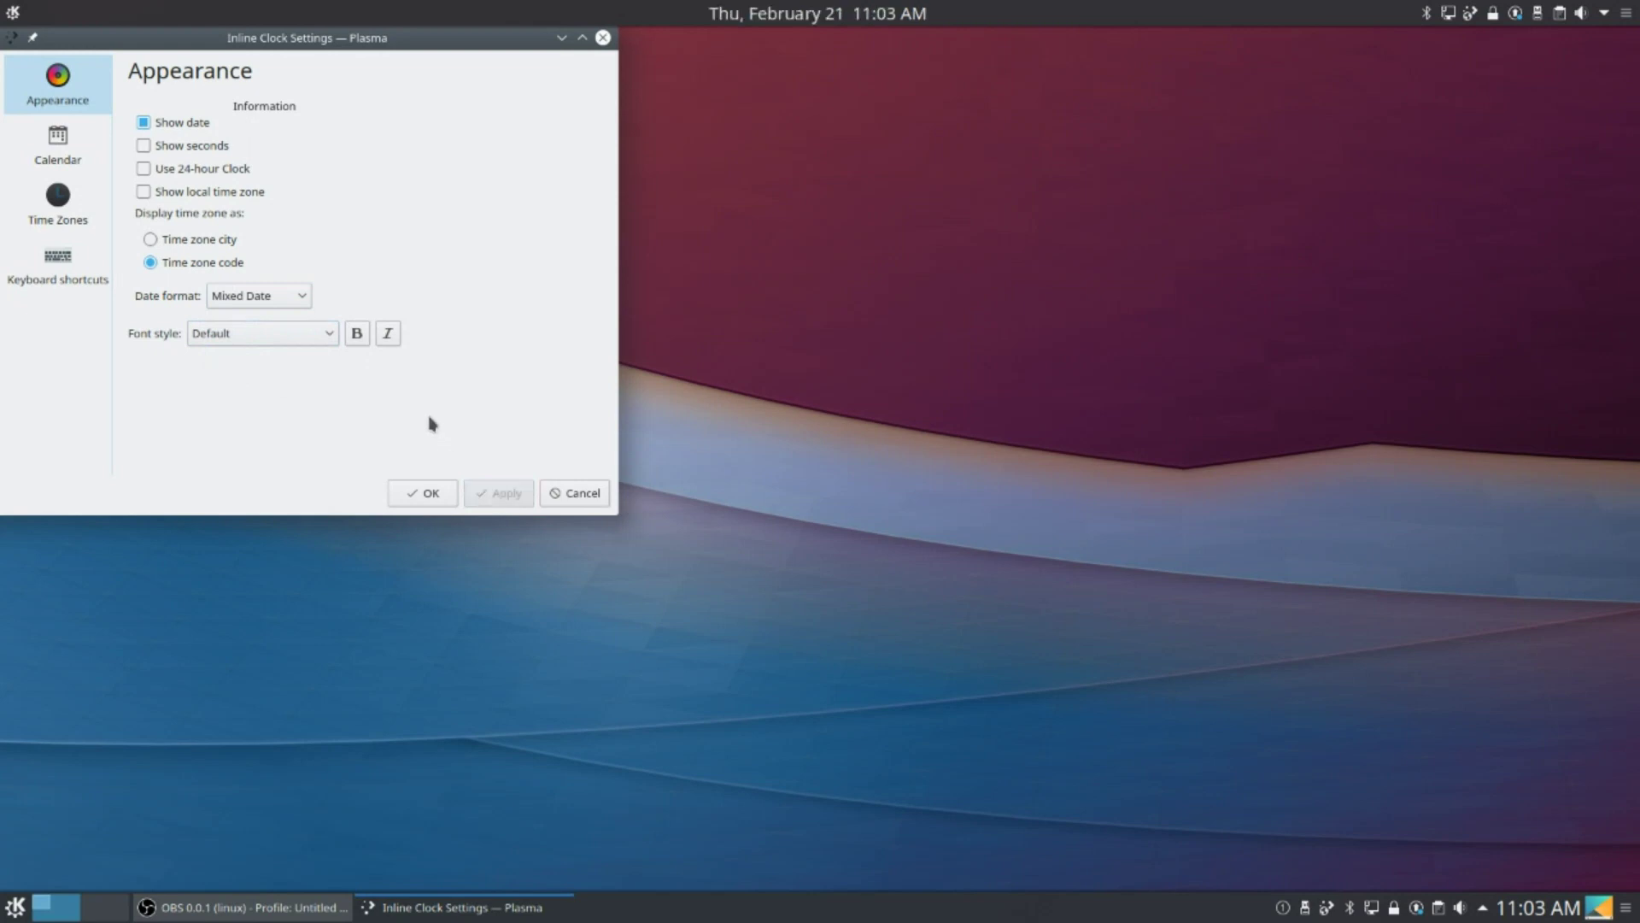
pyautogui.click(358, 332)
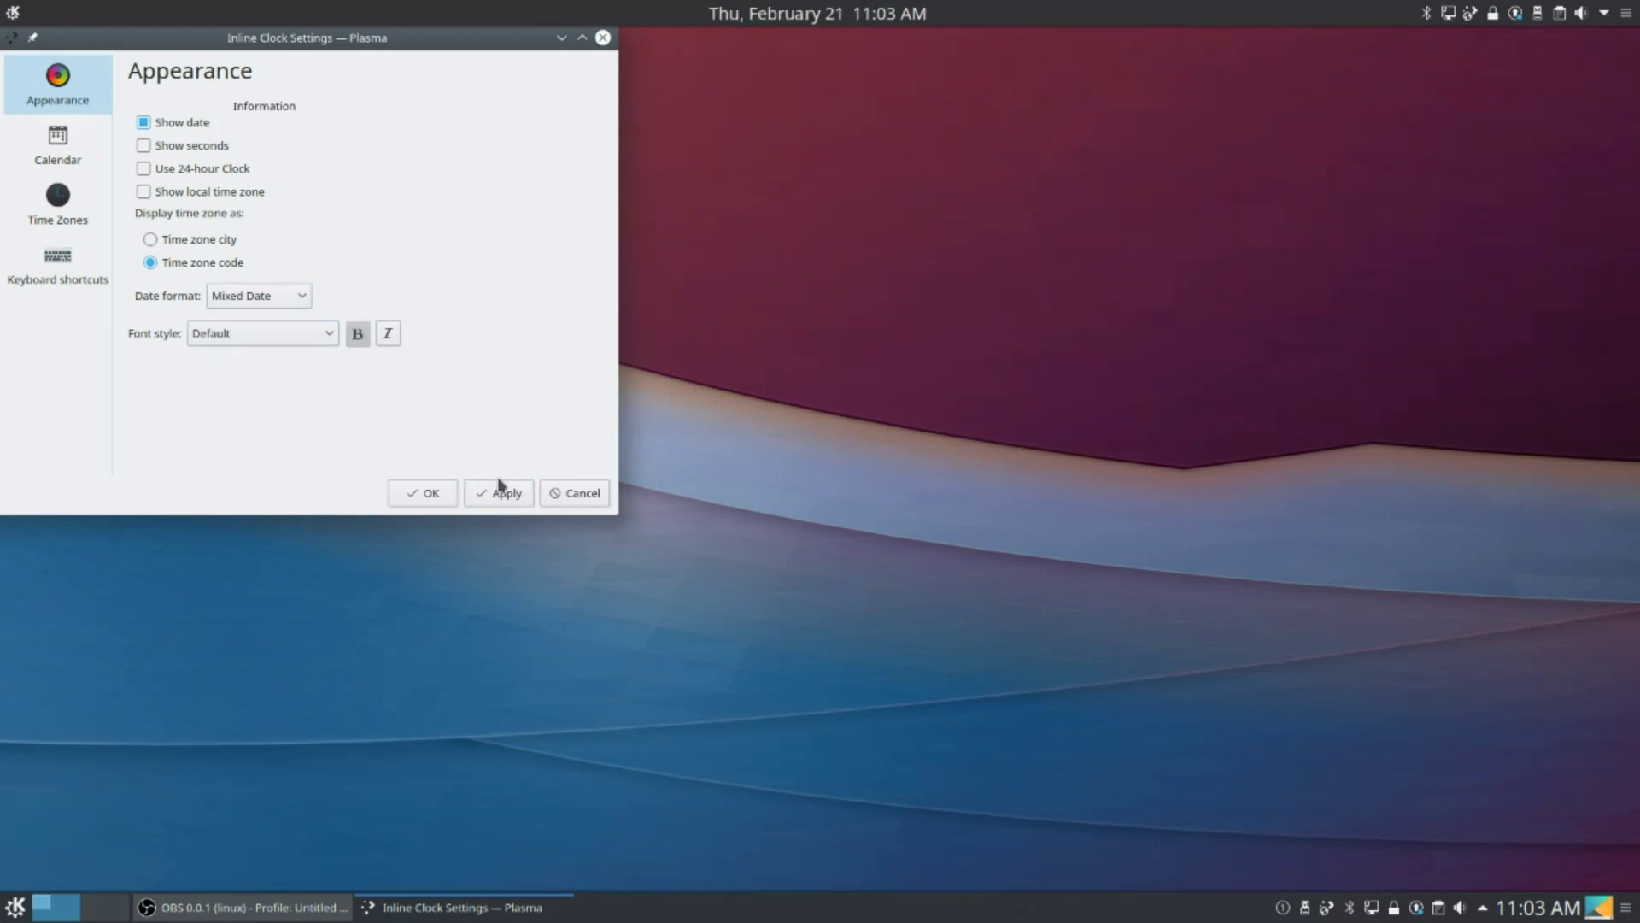
pyautogui.click(500, 486)
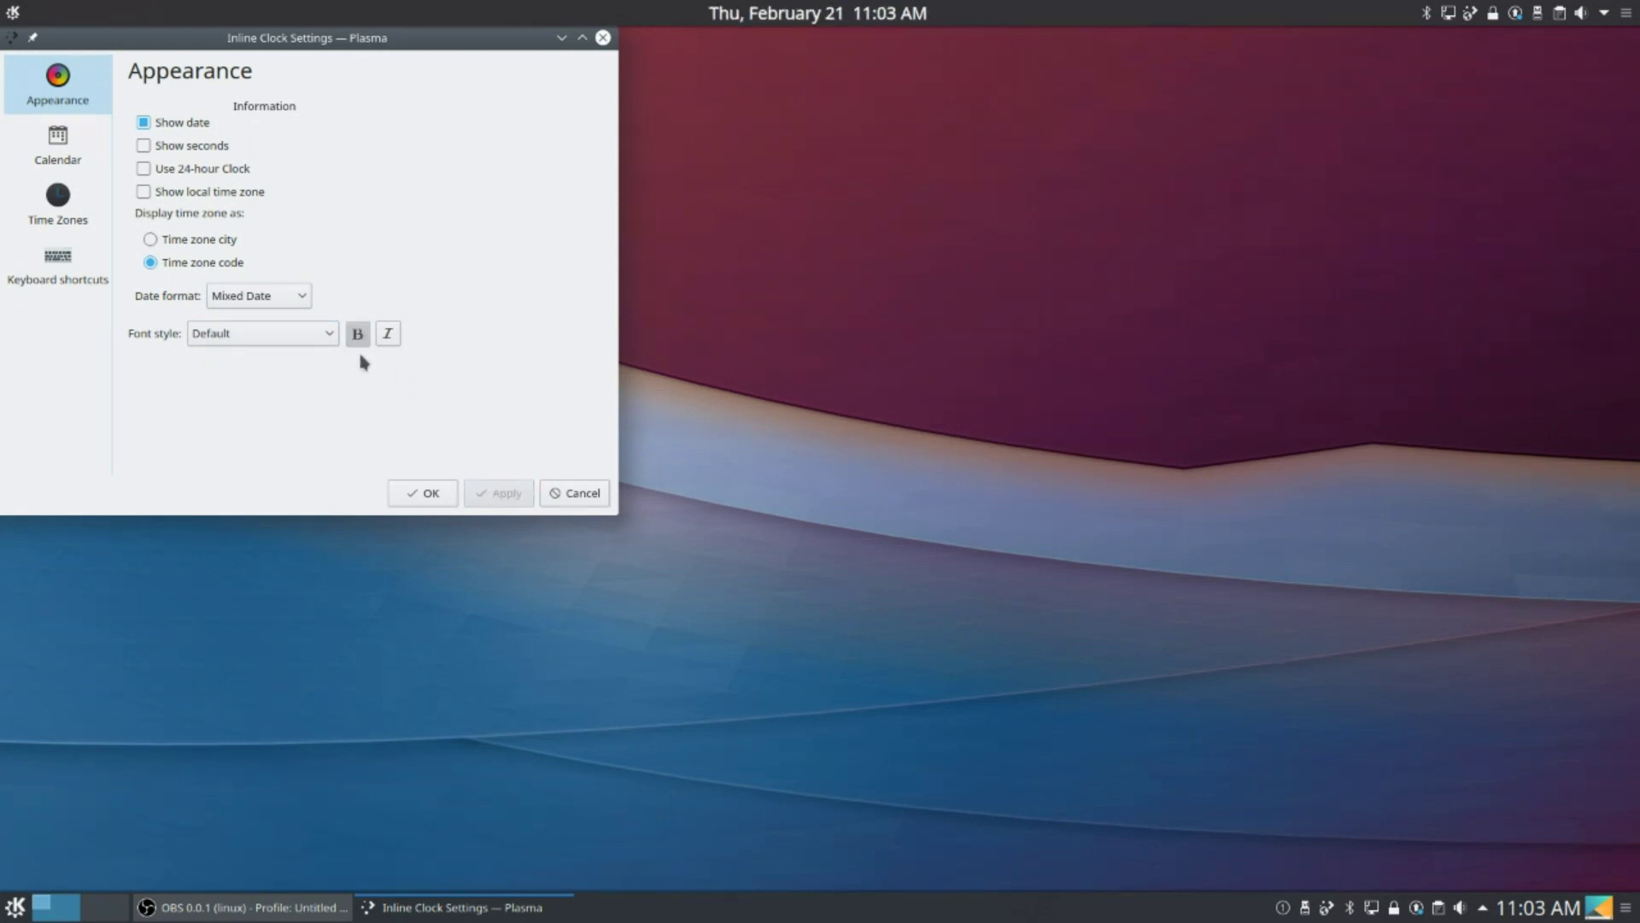
# - Try italic text on the upper panel's clock, then remove the italics again
pyautogui.click(388, 333)
pyautogui.click(499, 487)
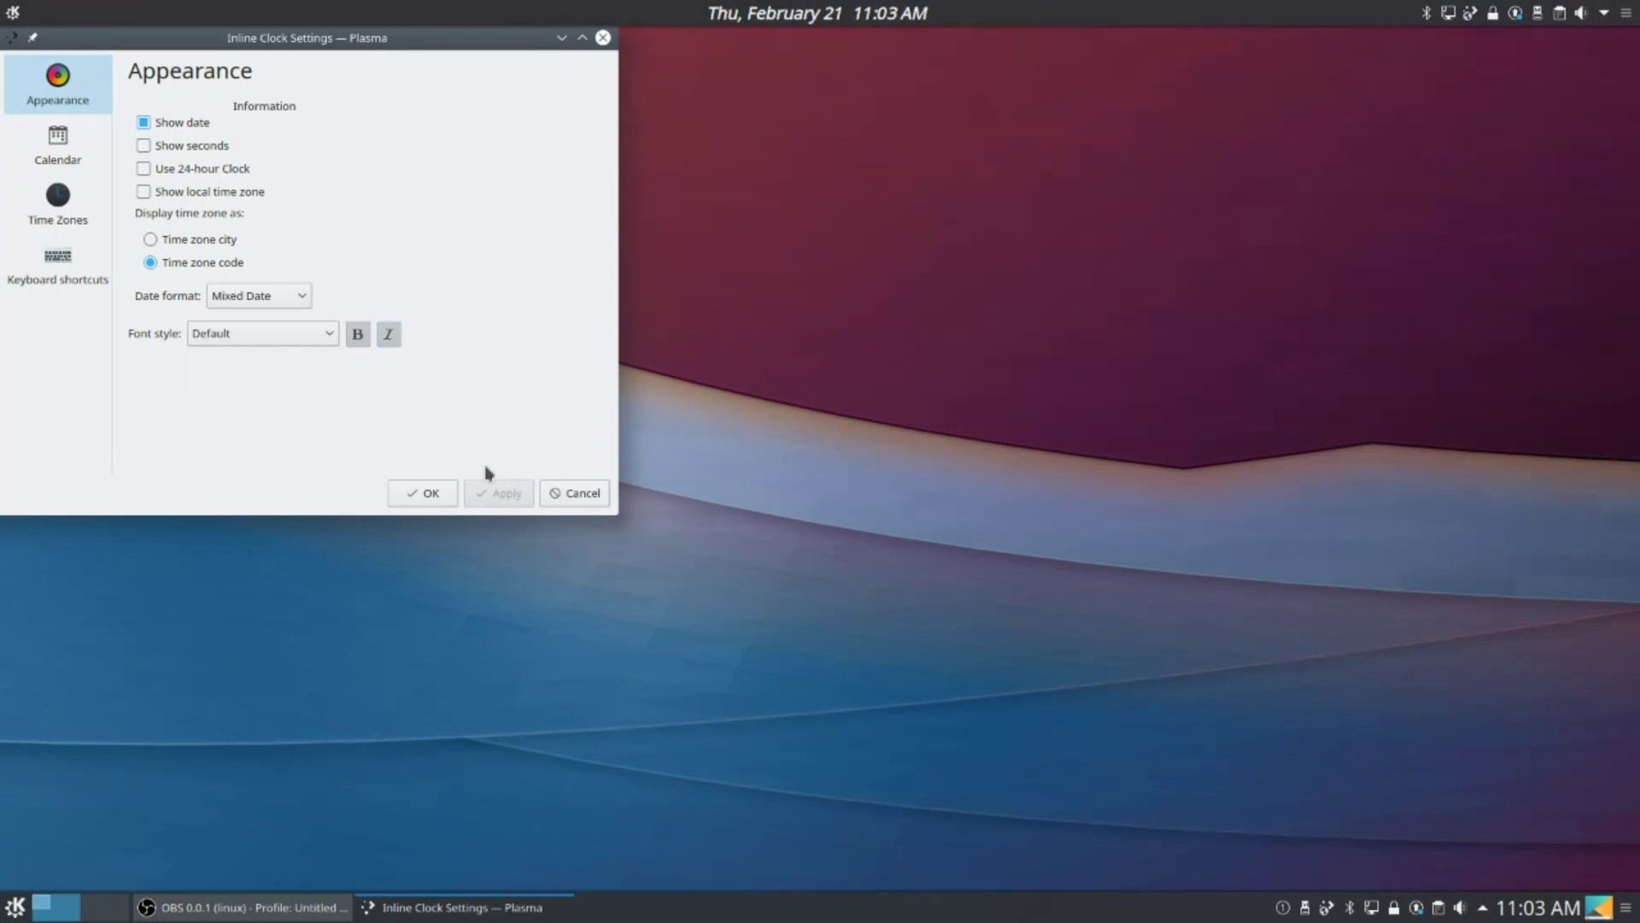
pyautogui.click(375, 335)
pyautogui.click(483, 492)
# - Browse the fonts available for the clock, keep the Default font and close the clock settings
pyautogui.click(282, 335)
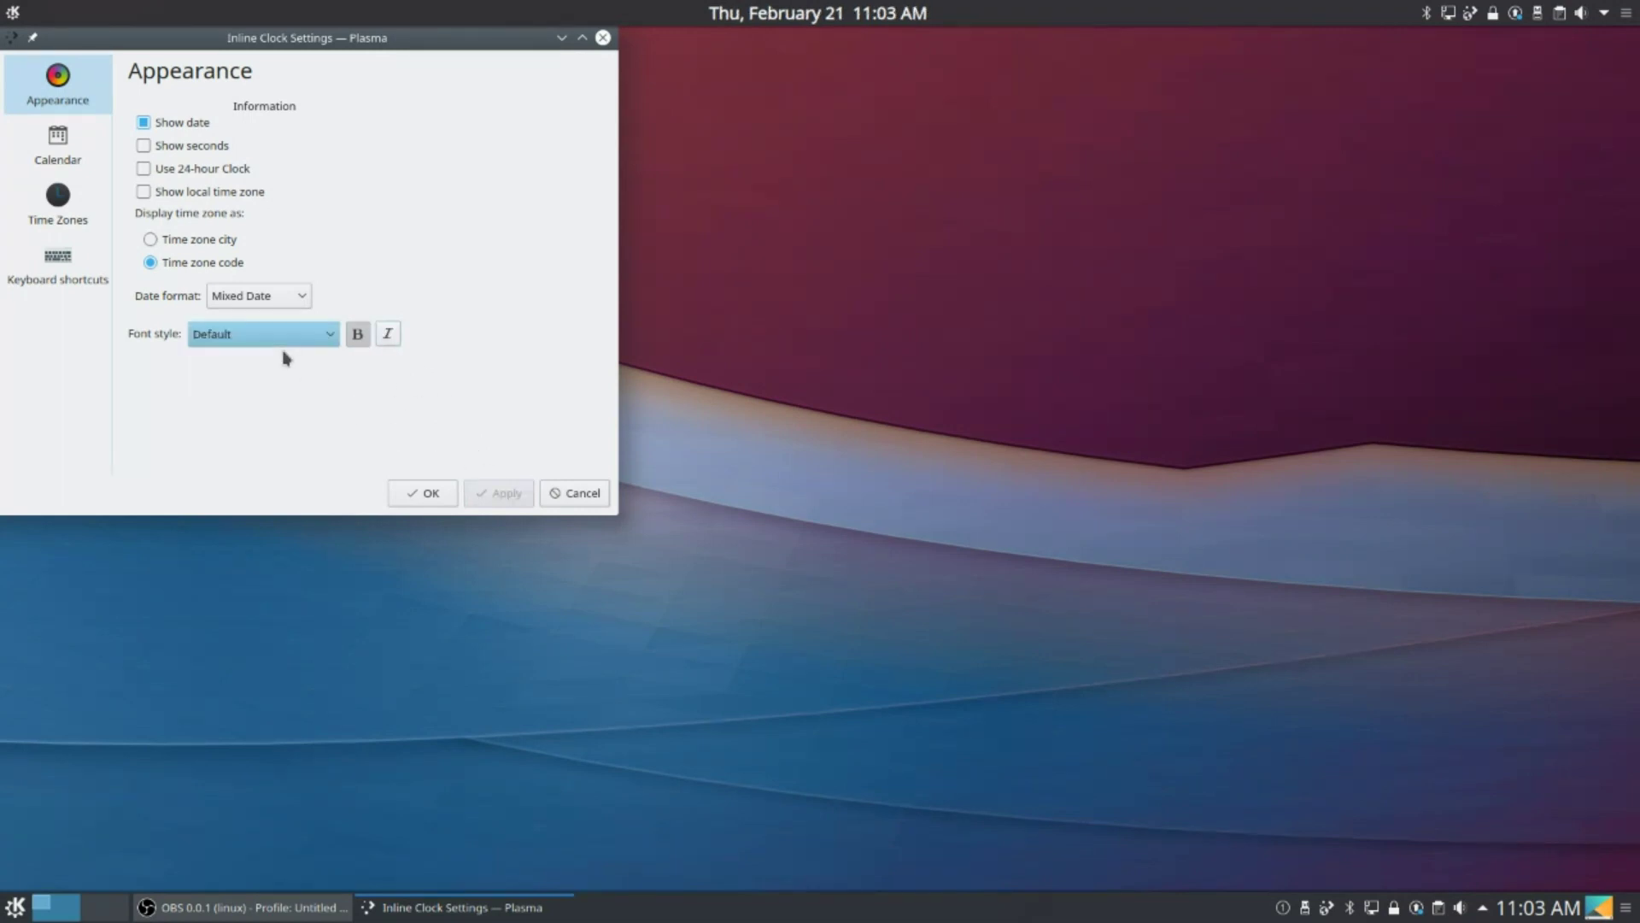
pyautogui.scroll(-3, 287, 357)
pyautogui.scroll(-20, 286, 358)
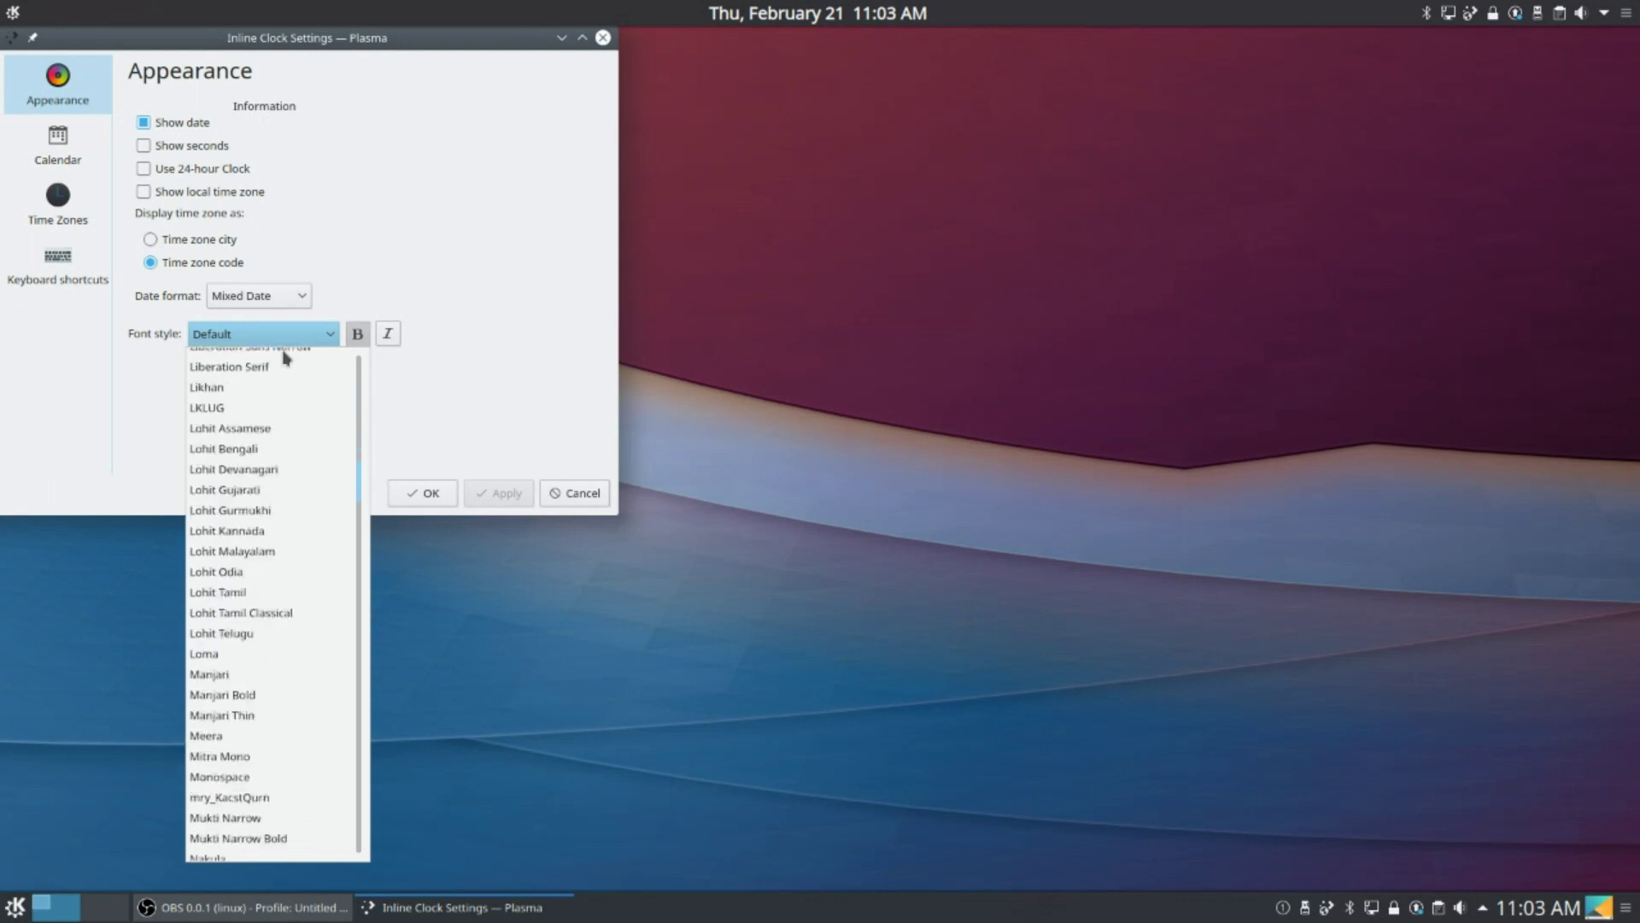
pyautogui.scroll(15, 286, 357)
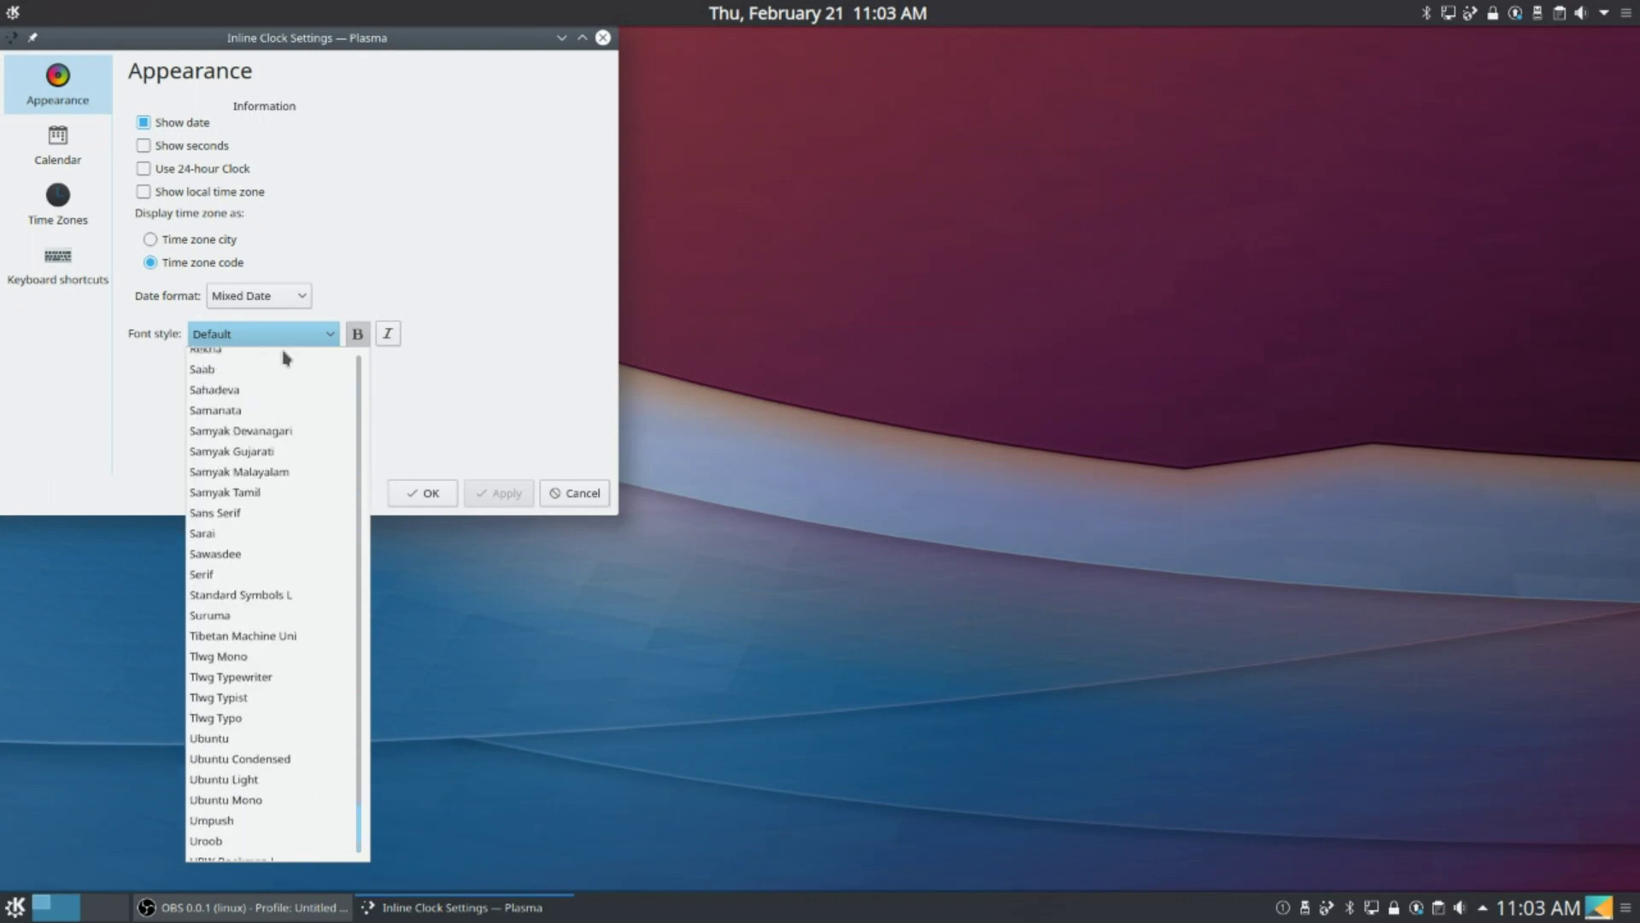
pyautogui.scroll(1, 286, 358)
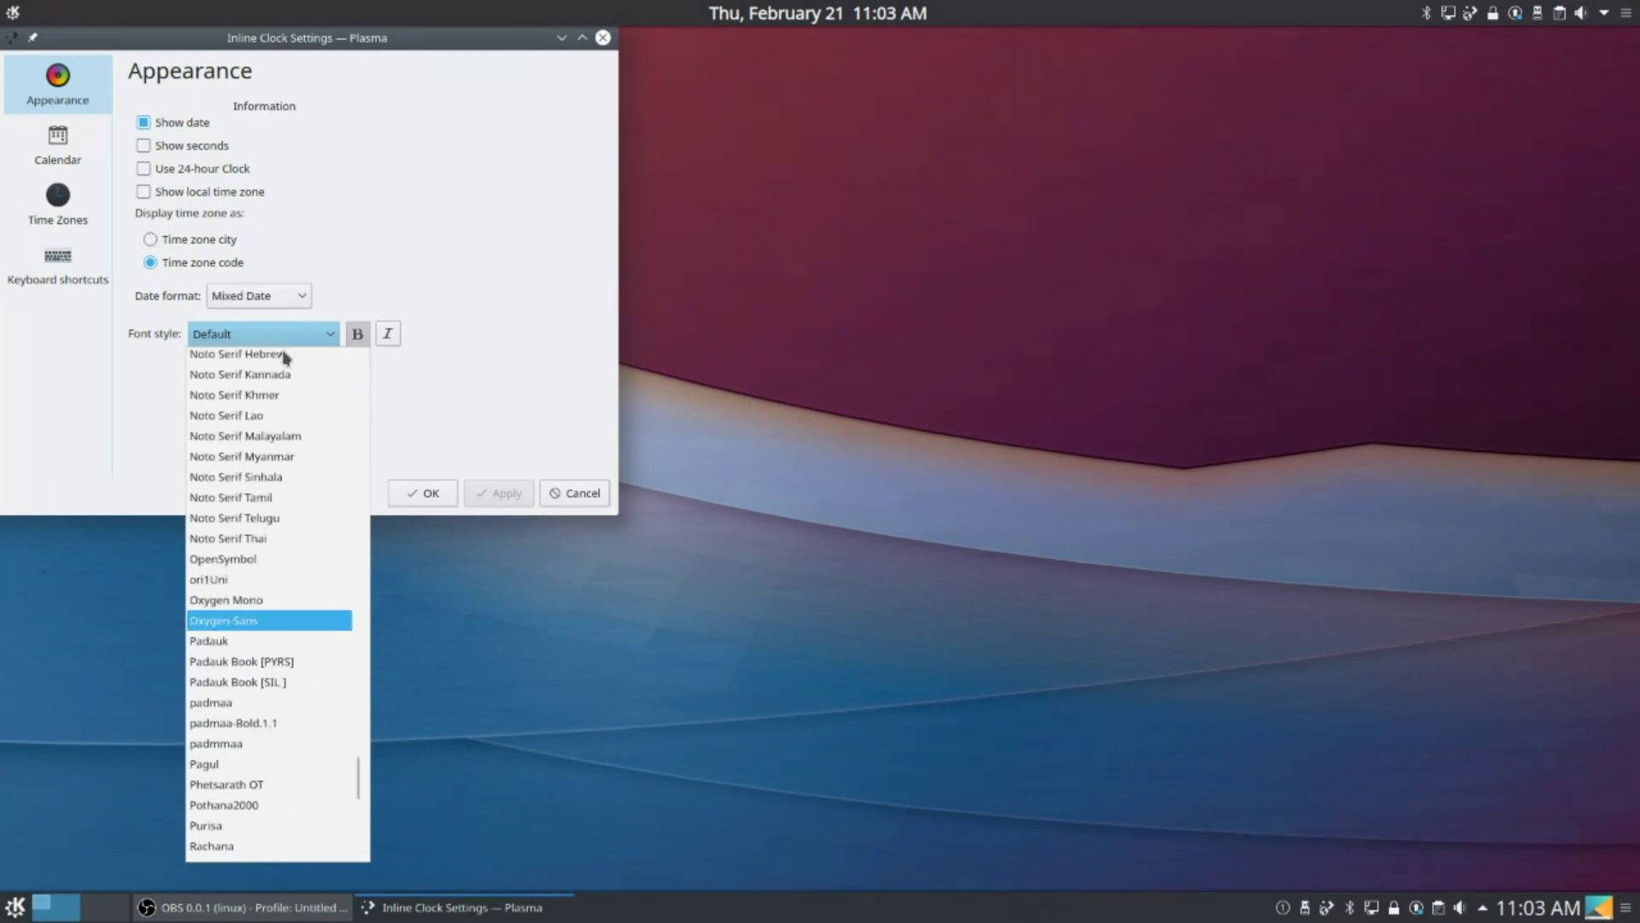
pyautogui.scroll(1, 286, 357)
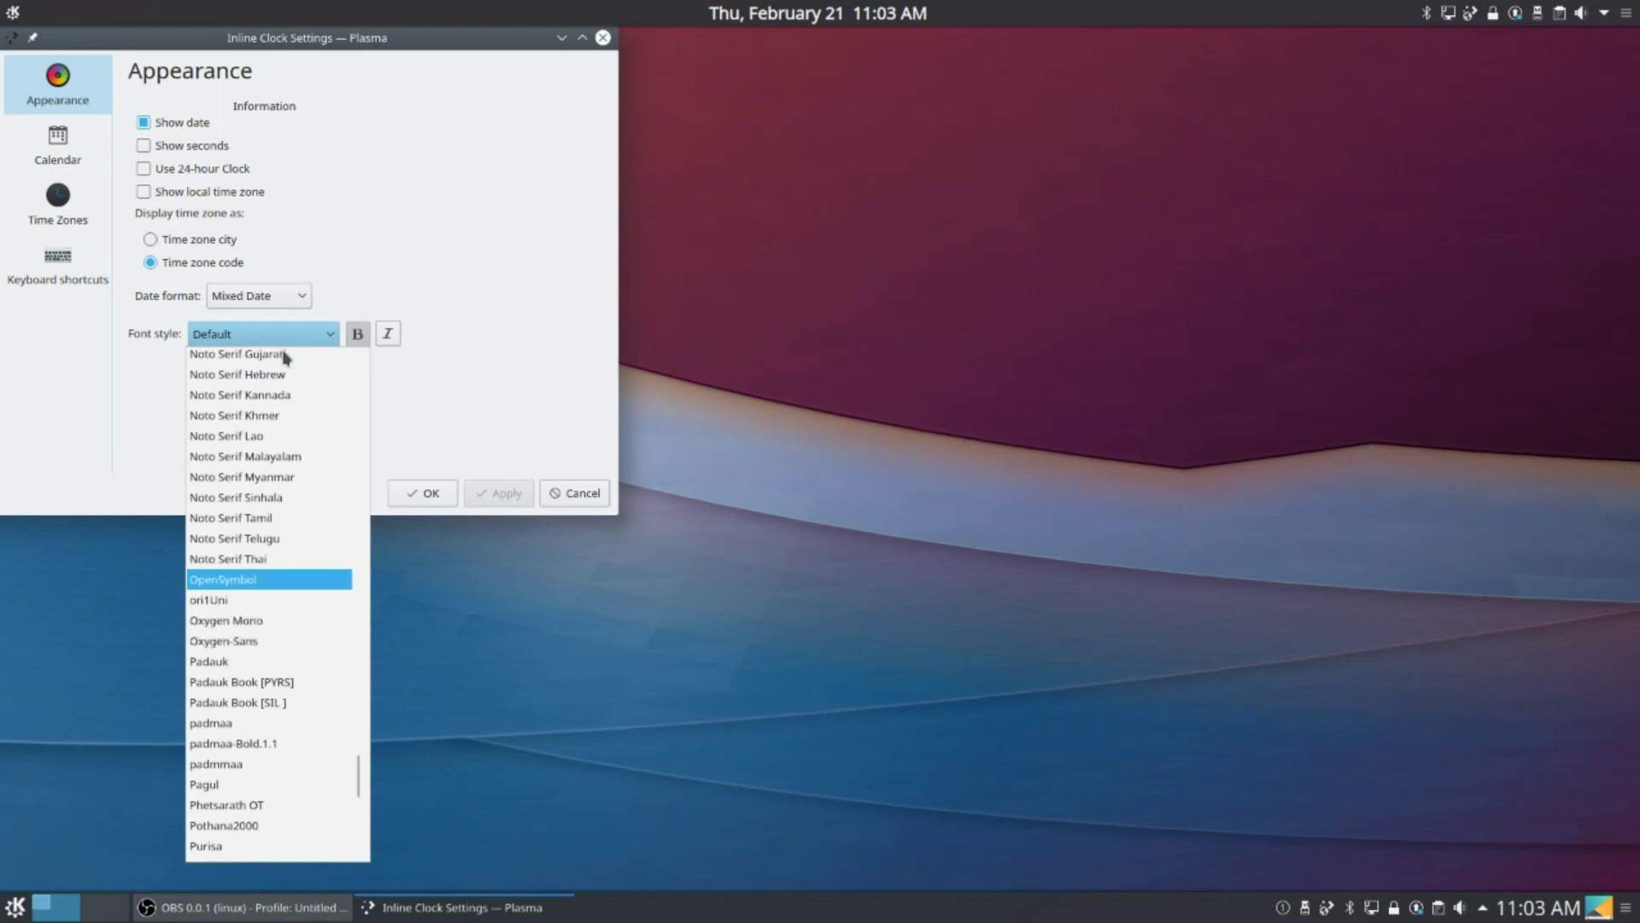
pyautogui.scroll(4, 284, 355)
pyautogui.click(483, 353)
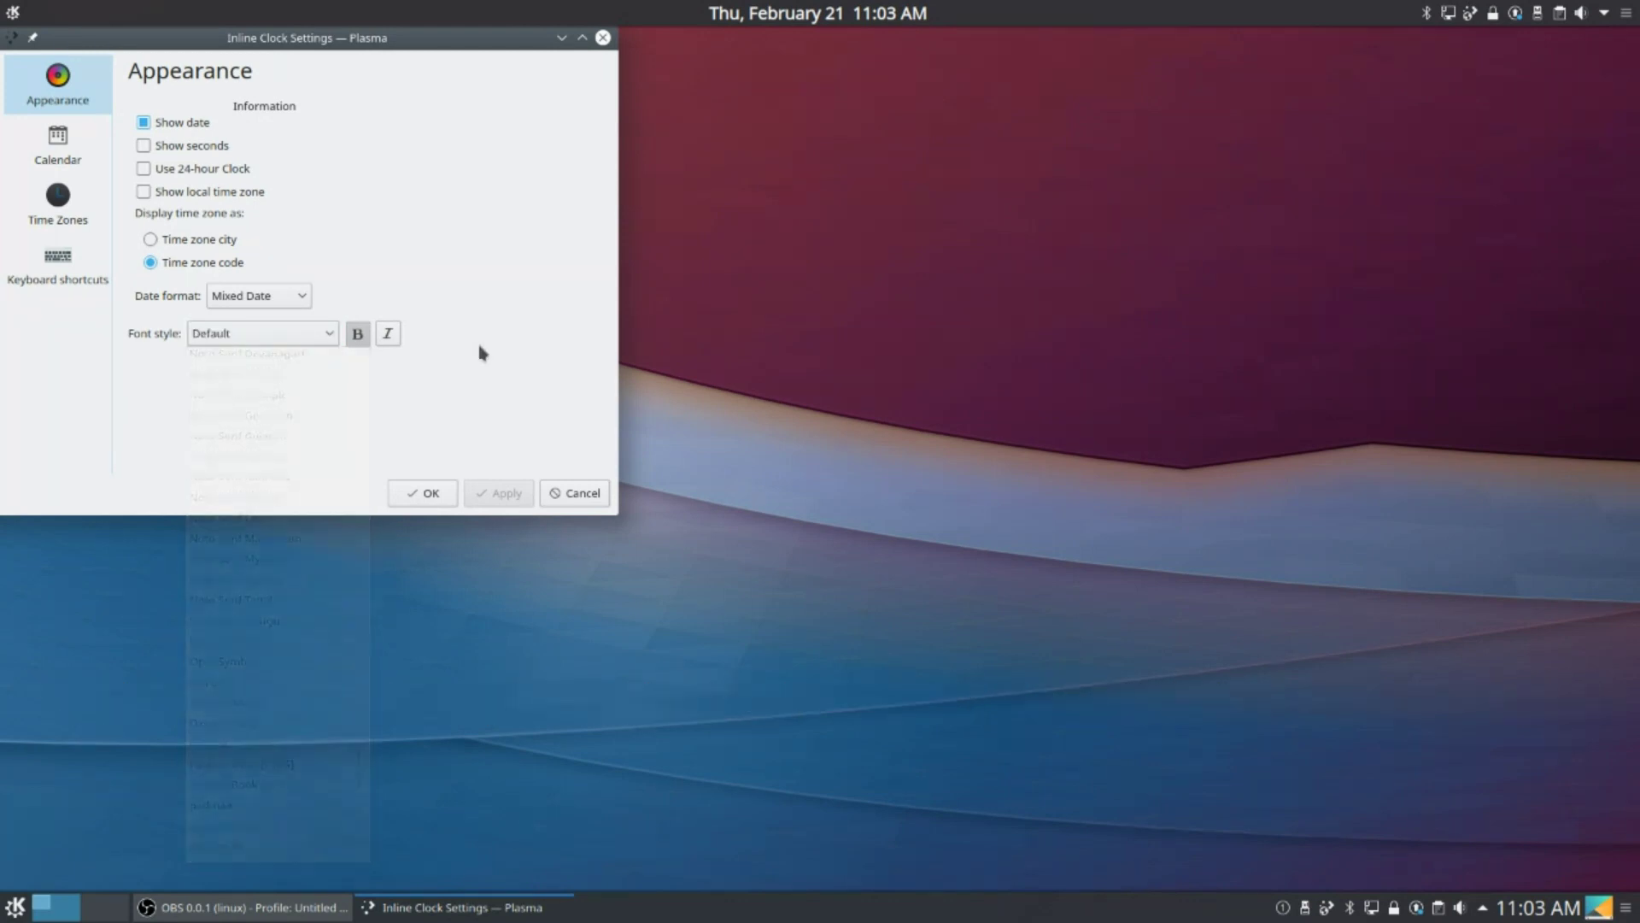
pyautogui.click(434, 484)
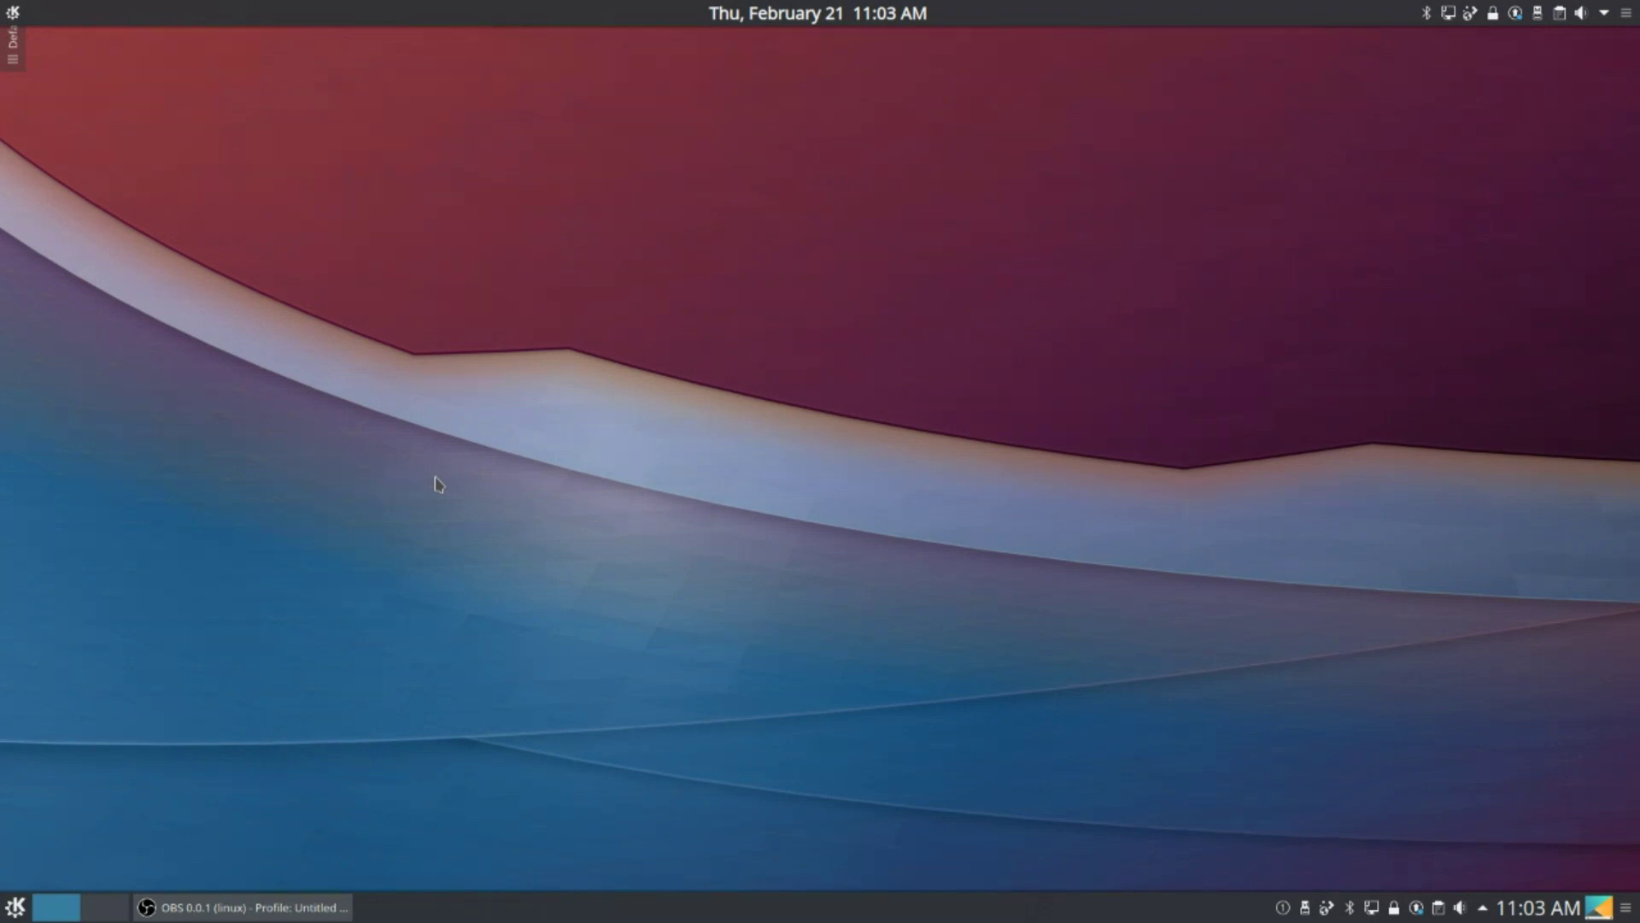
# - Remove the original lower panel containing the Task Manager and dismiss the resulting notification
pyautogui.rightClick(528, 908)
pyautogui.moveTo(598, 881)
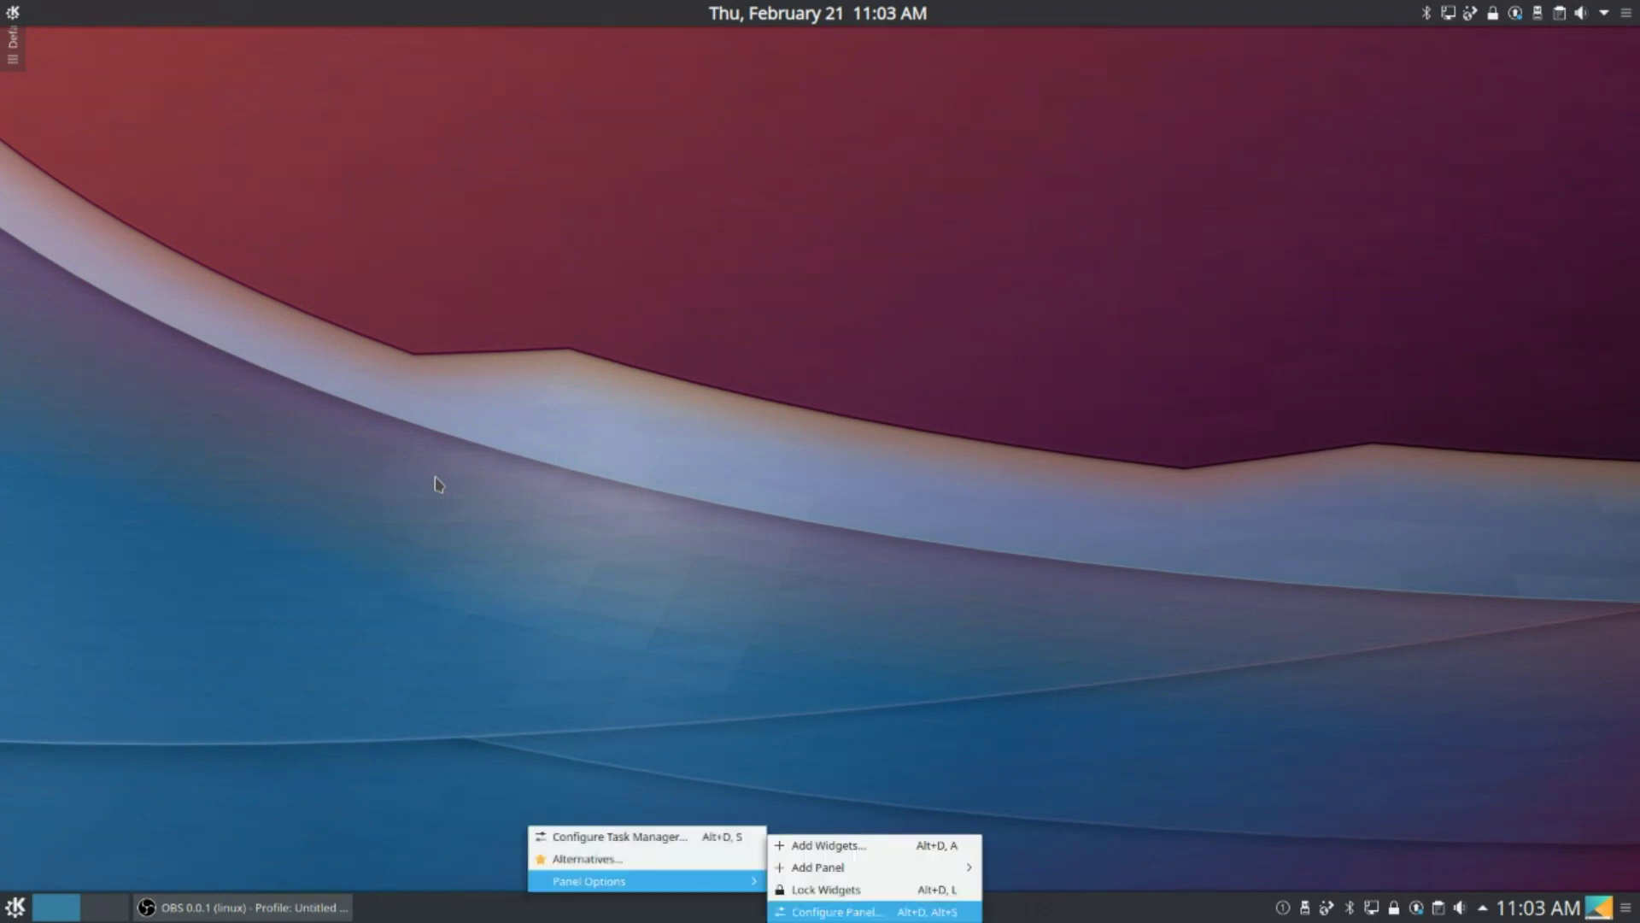
pyautogui.press('Return')
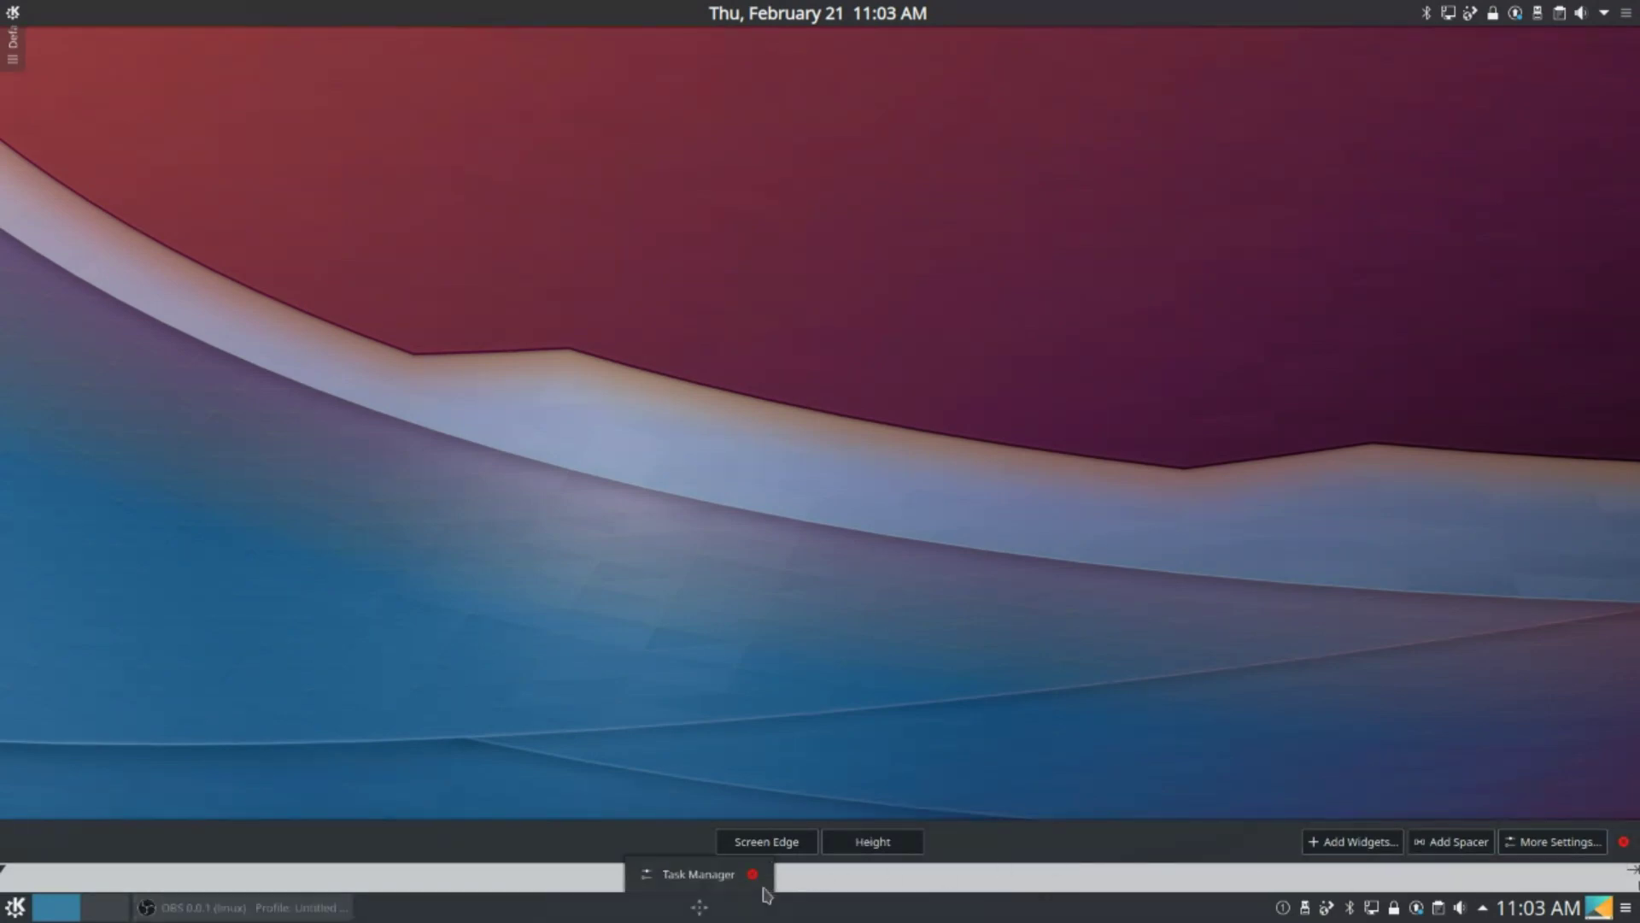
pyautogui.rightClick(1608, 894)
pyautogui.click(1606, 878)
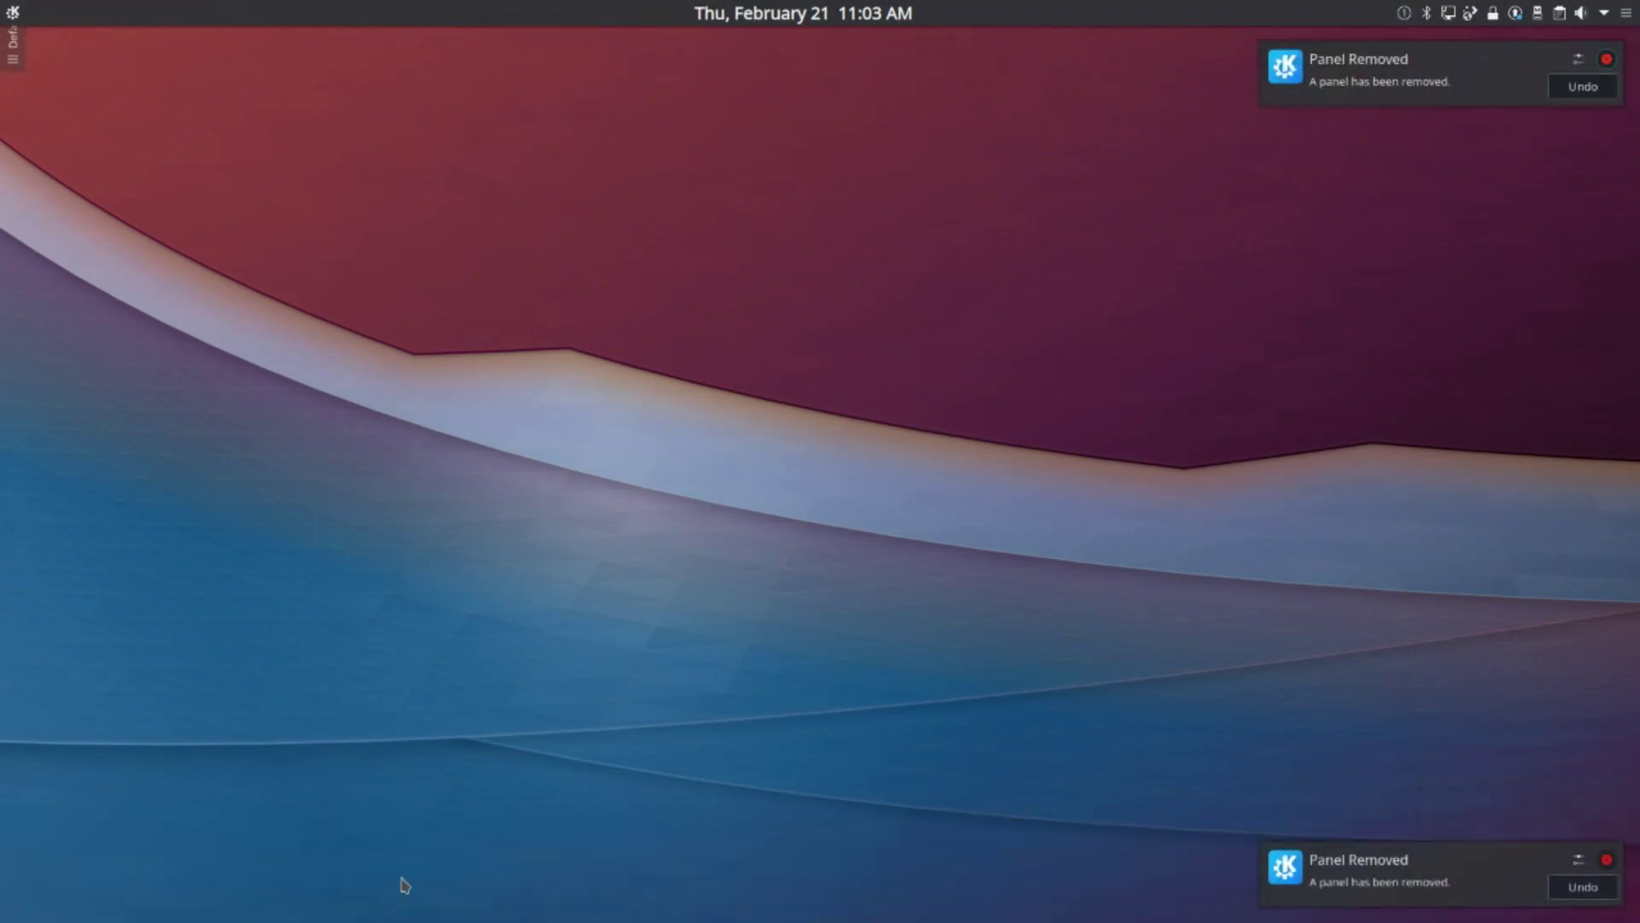
pyautogui.click(1606, 59)
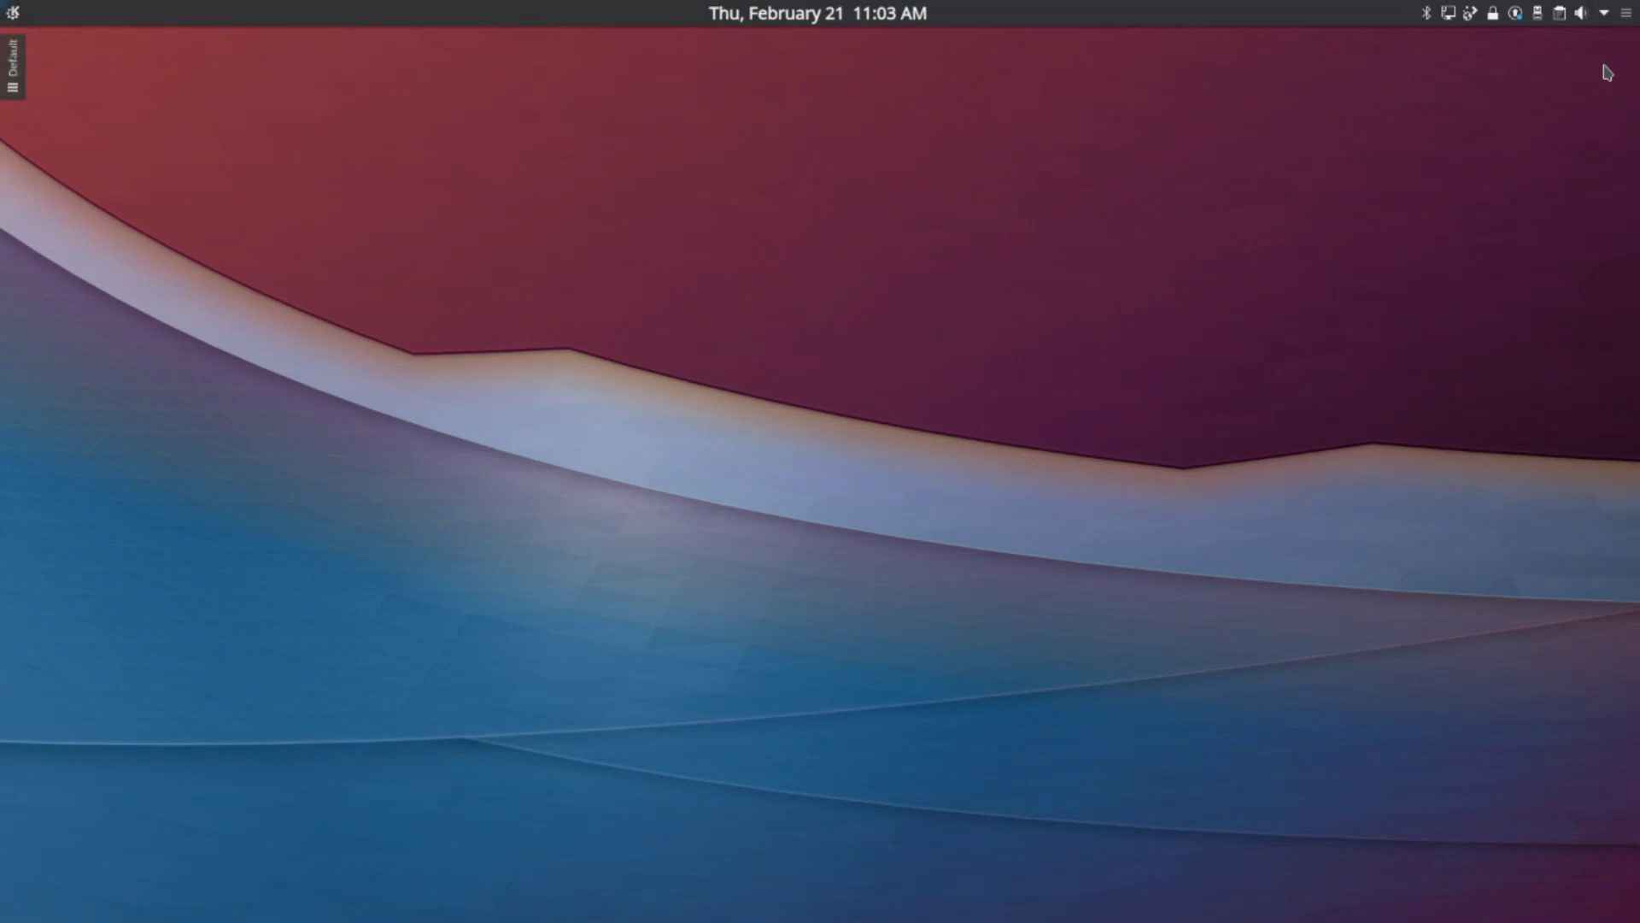
# - Open System Settings and look through the Desktop Behavior and Startup and Shutdown pages
pyautogui.click(12, 11)
pyautogui.click(155, 116)
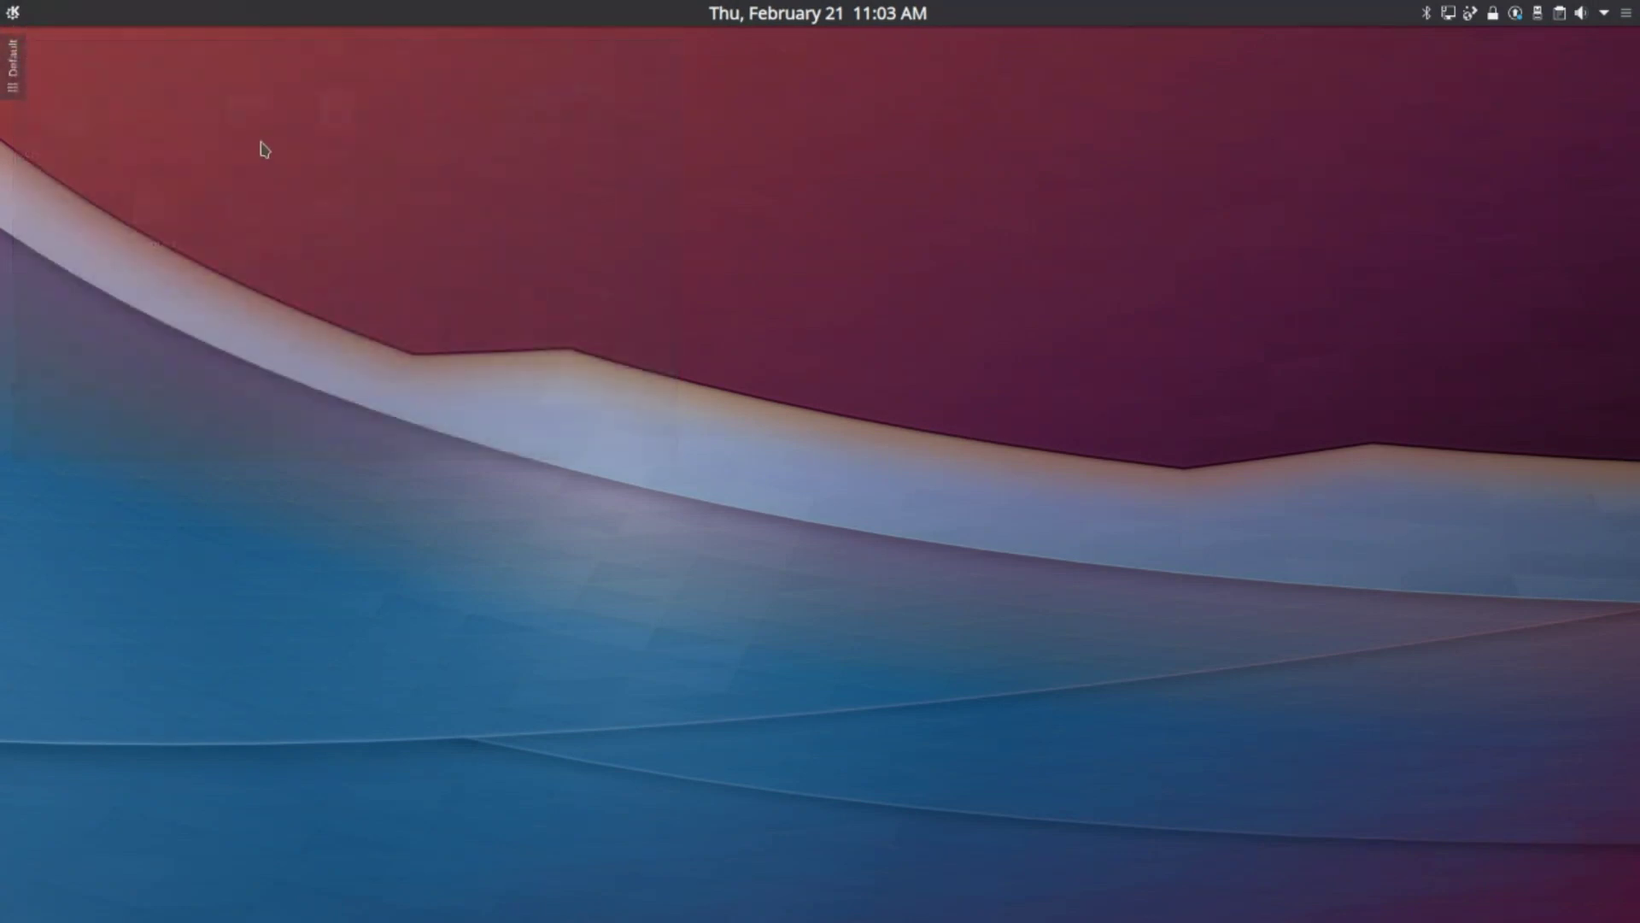
pyautogui.moveTo(380, 41); pyautogui.dragTo(621, 162)
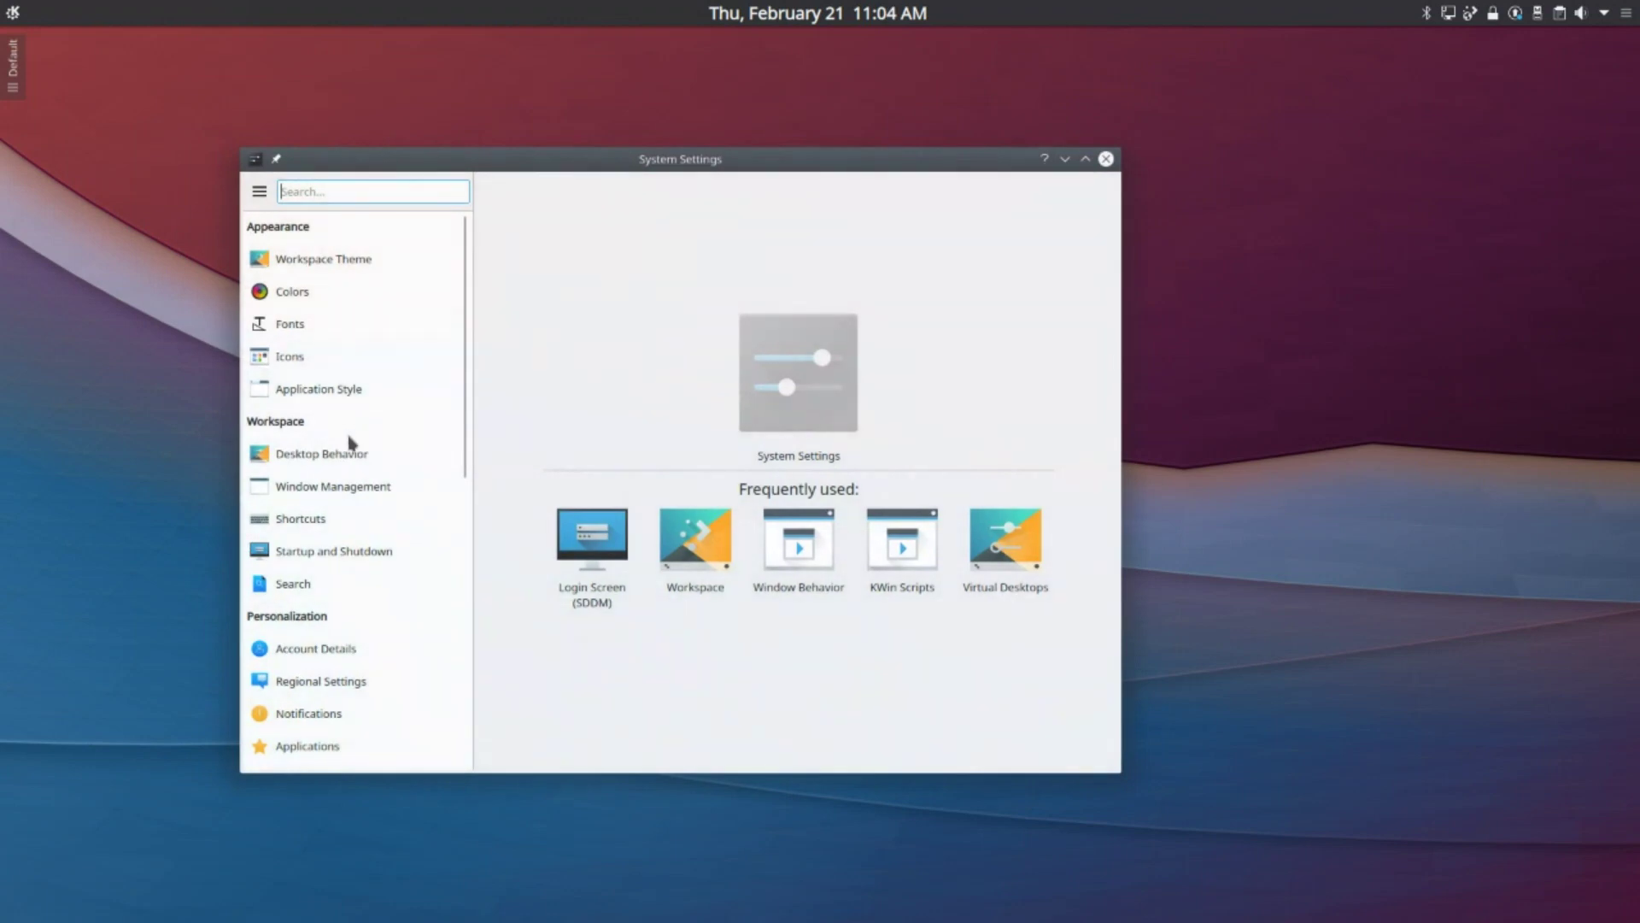
pyautogui.click(349, 453)
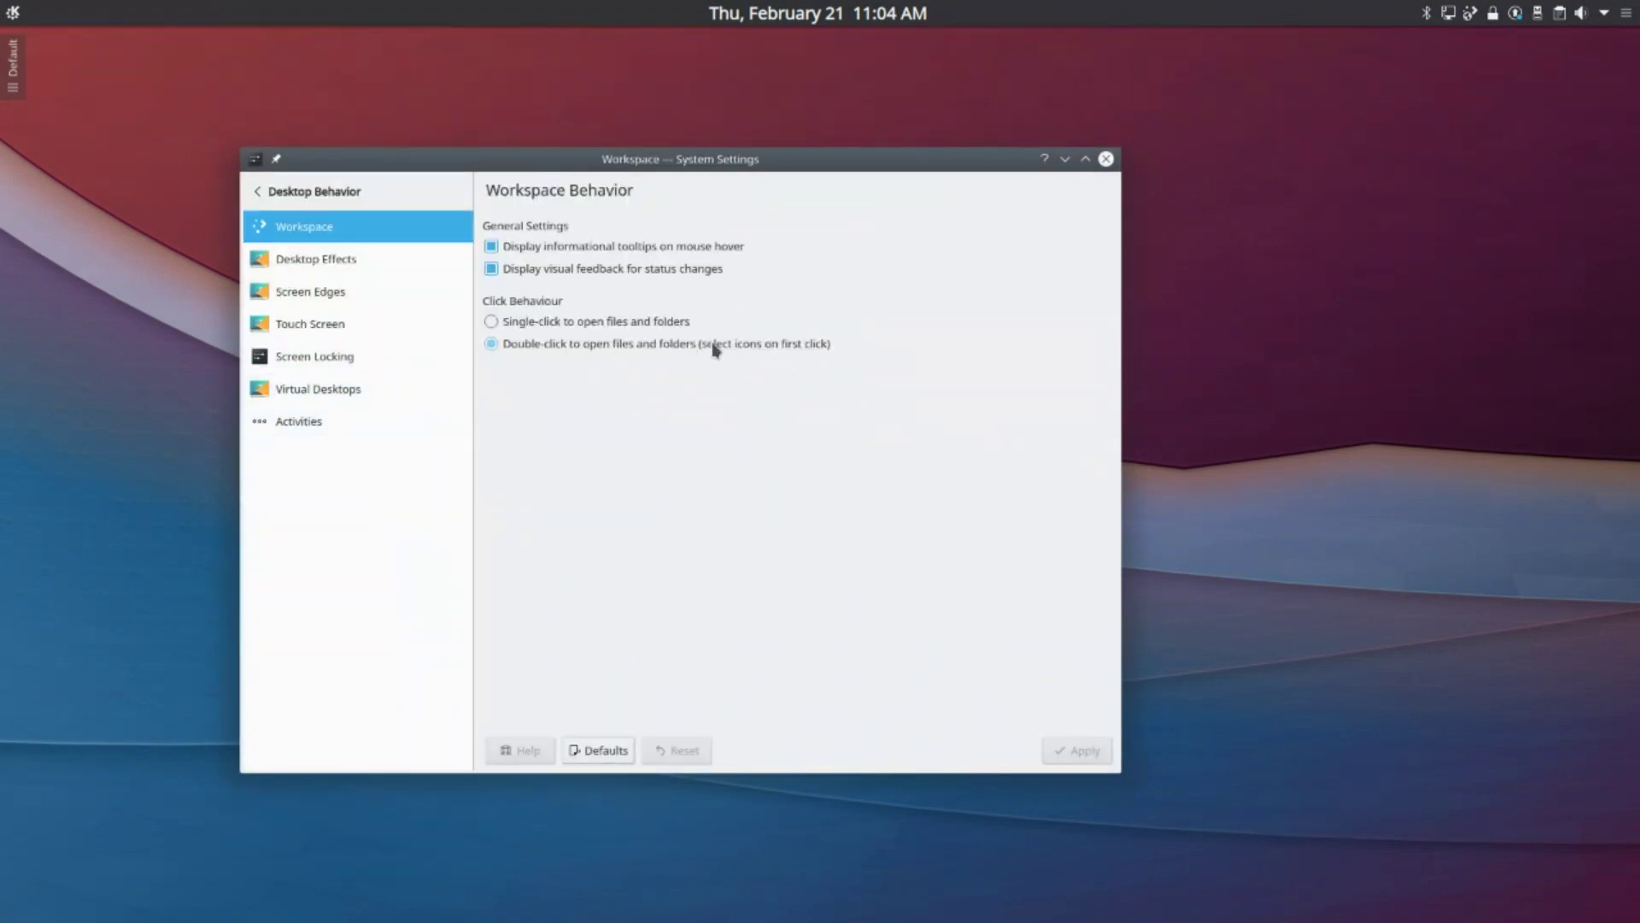
pyautogui.click(323, 198)
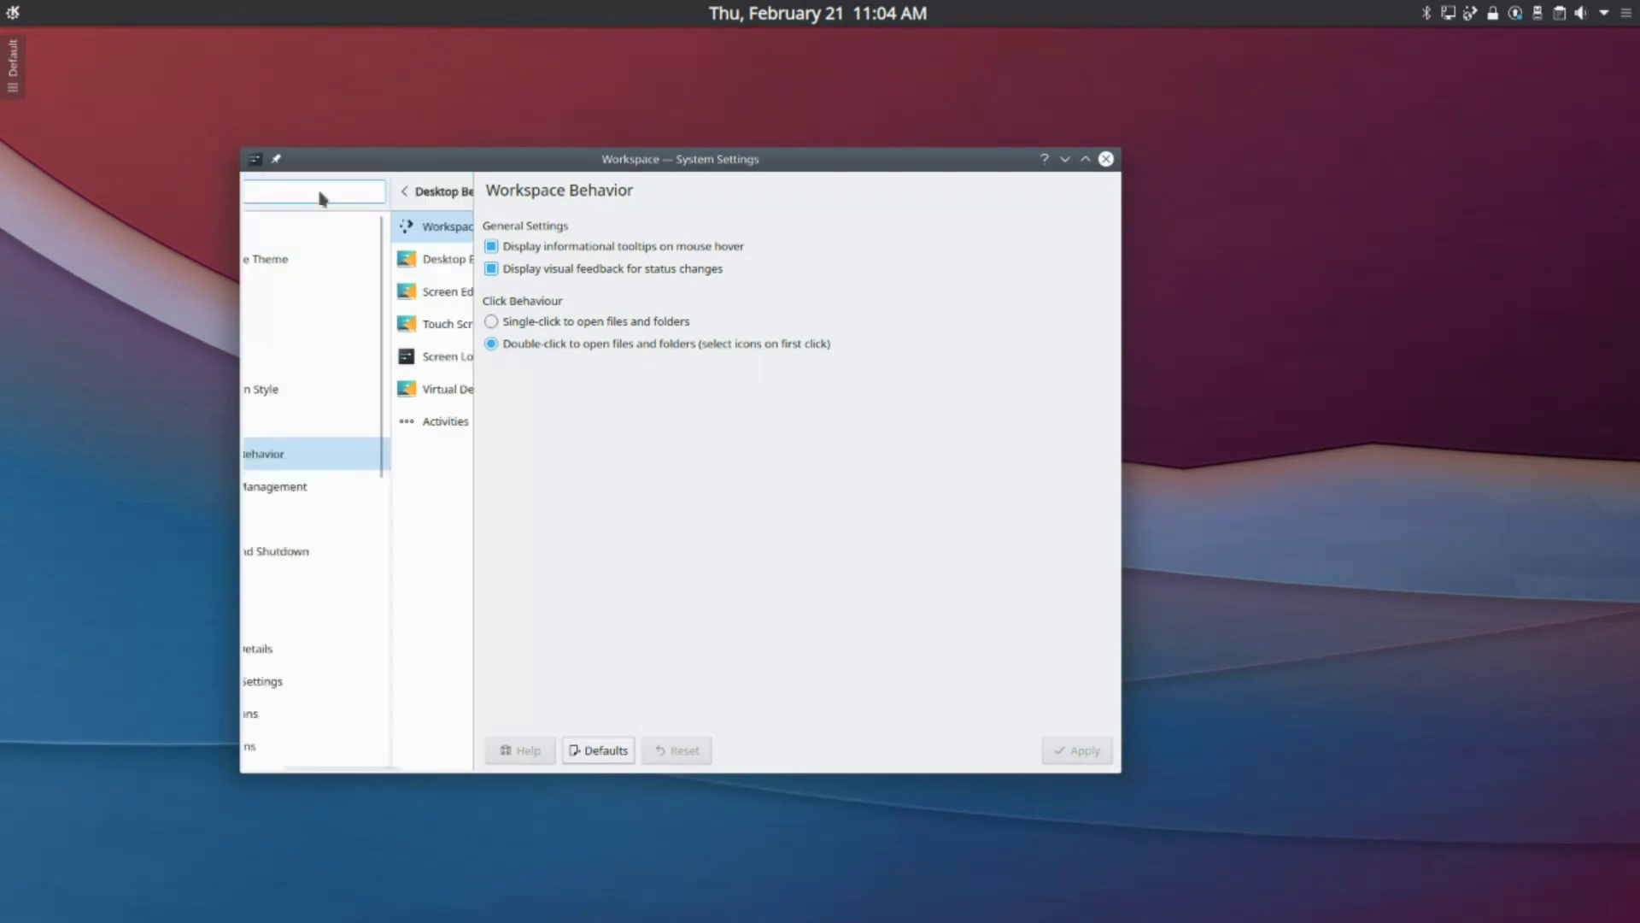
pyautogui.click(317, 548)
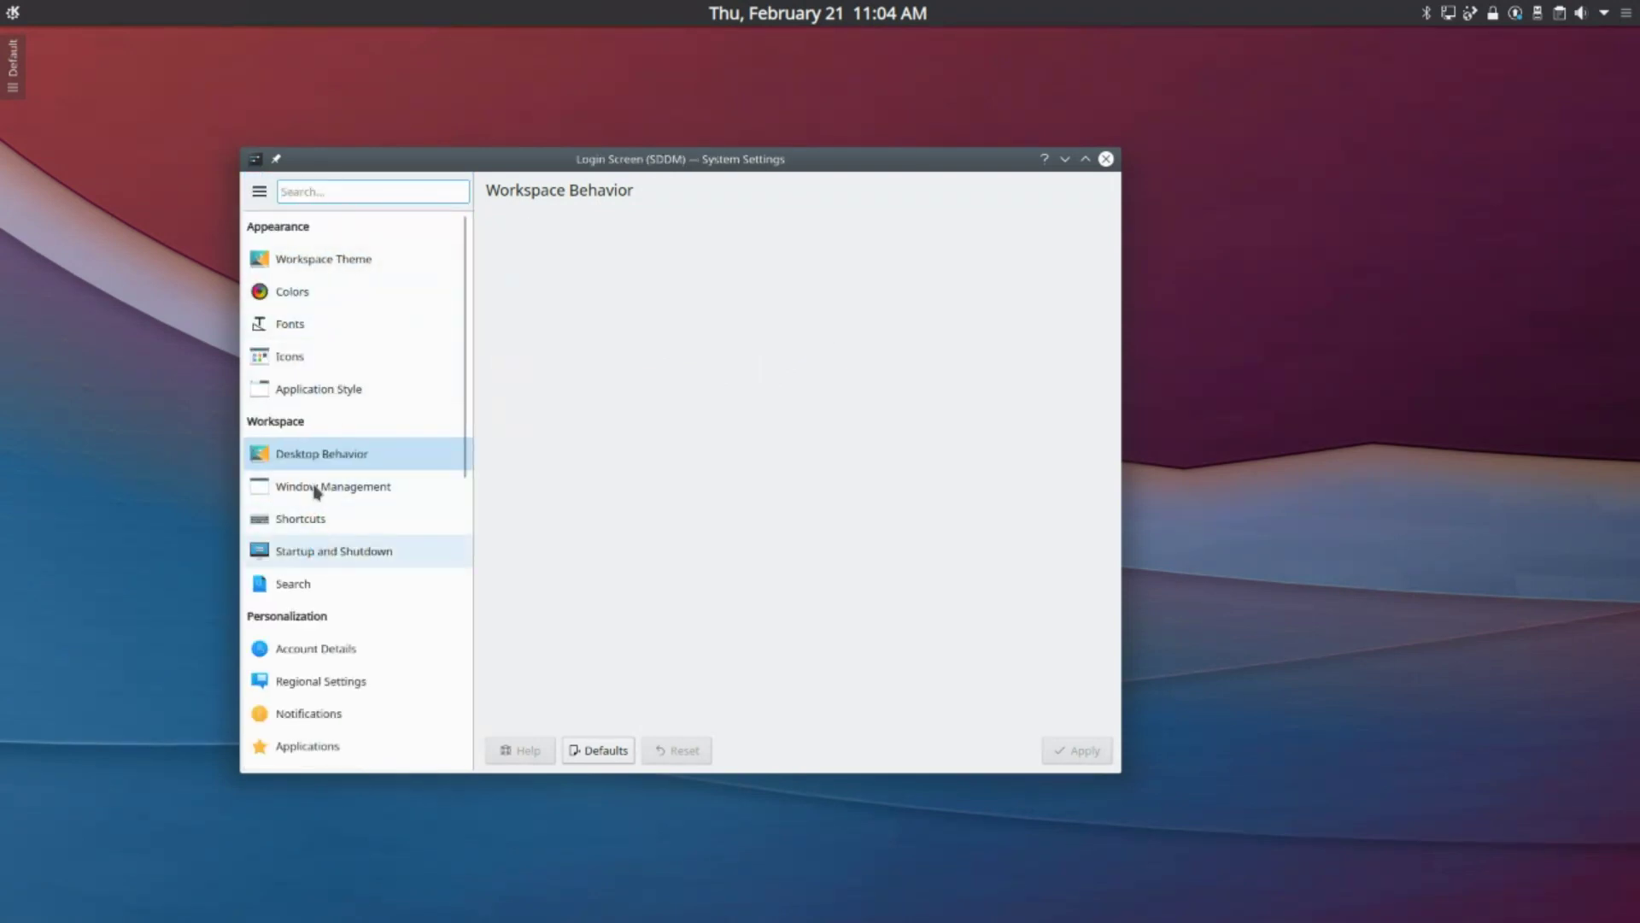
pyautogui.click(373, 325)
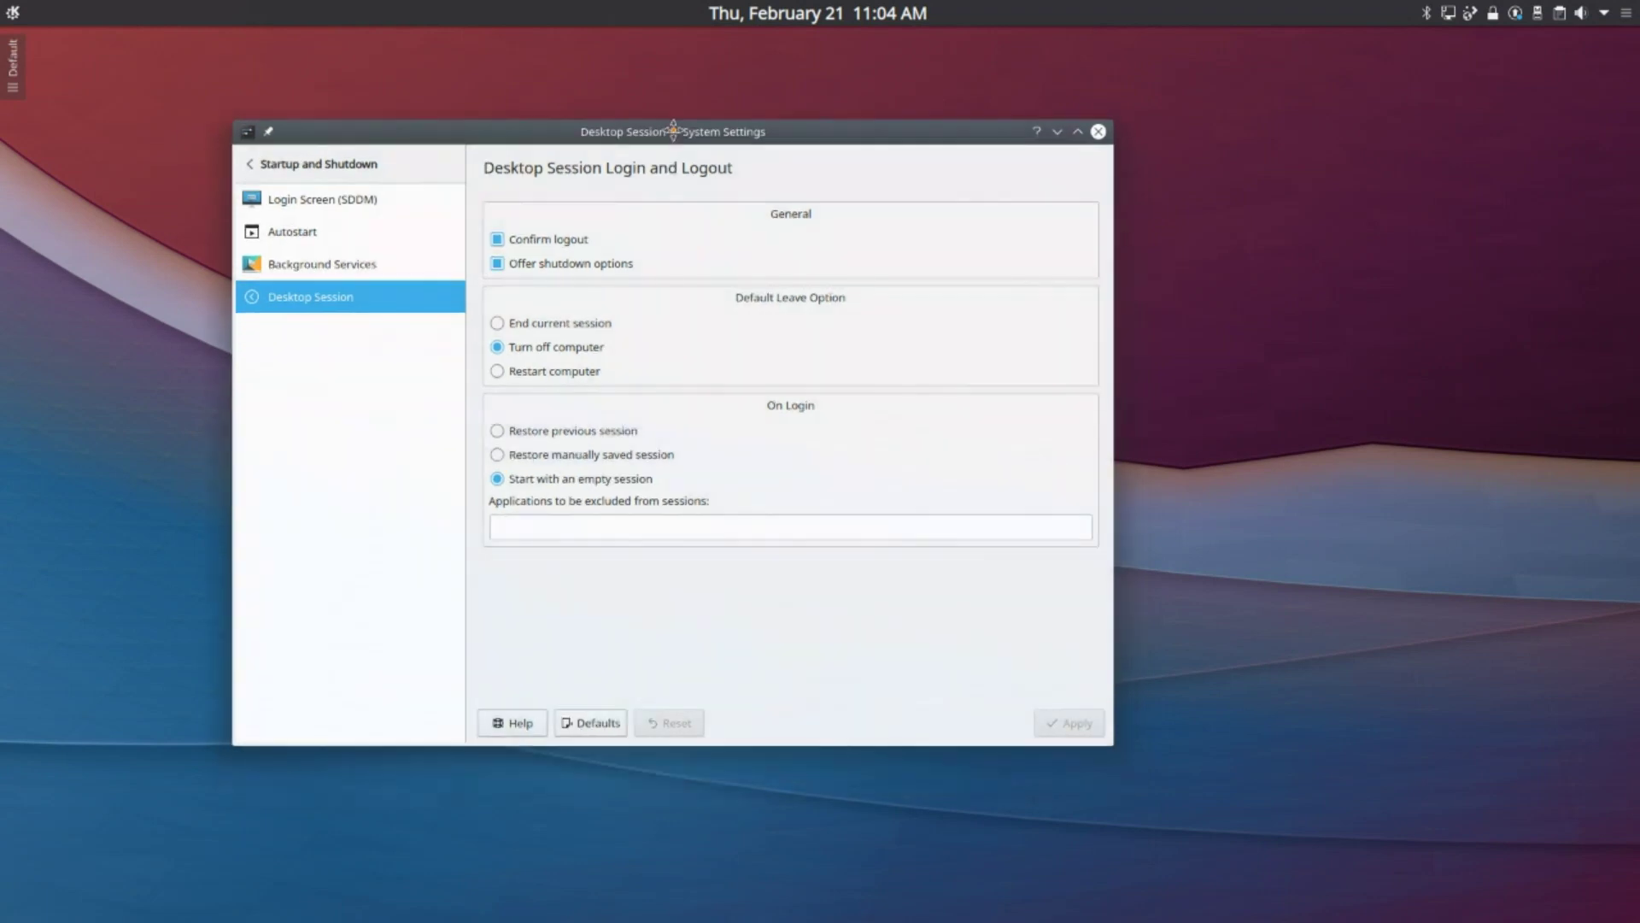
# - Return to Desktop Behavior and examine the number of desktops and rows in the Virtual Desktops settings
pyautogui.moveTo(684, 163); pyautogui.dragTo(717, 109)
pyautogui.click(333, 139)
pyautogui.click(359, 401)
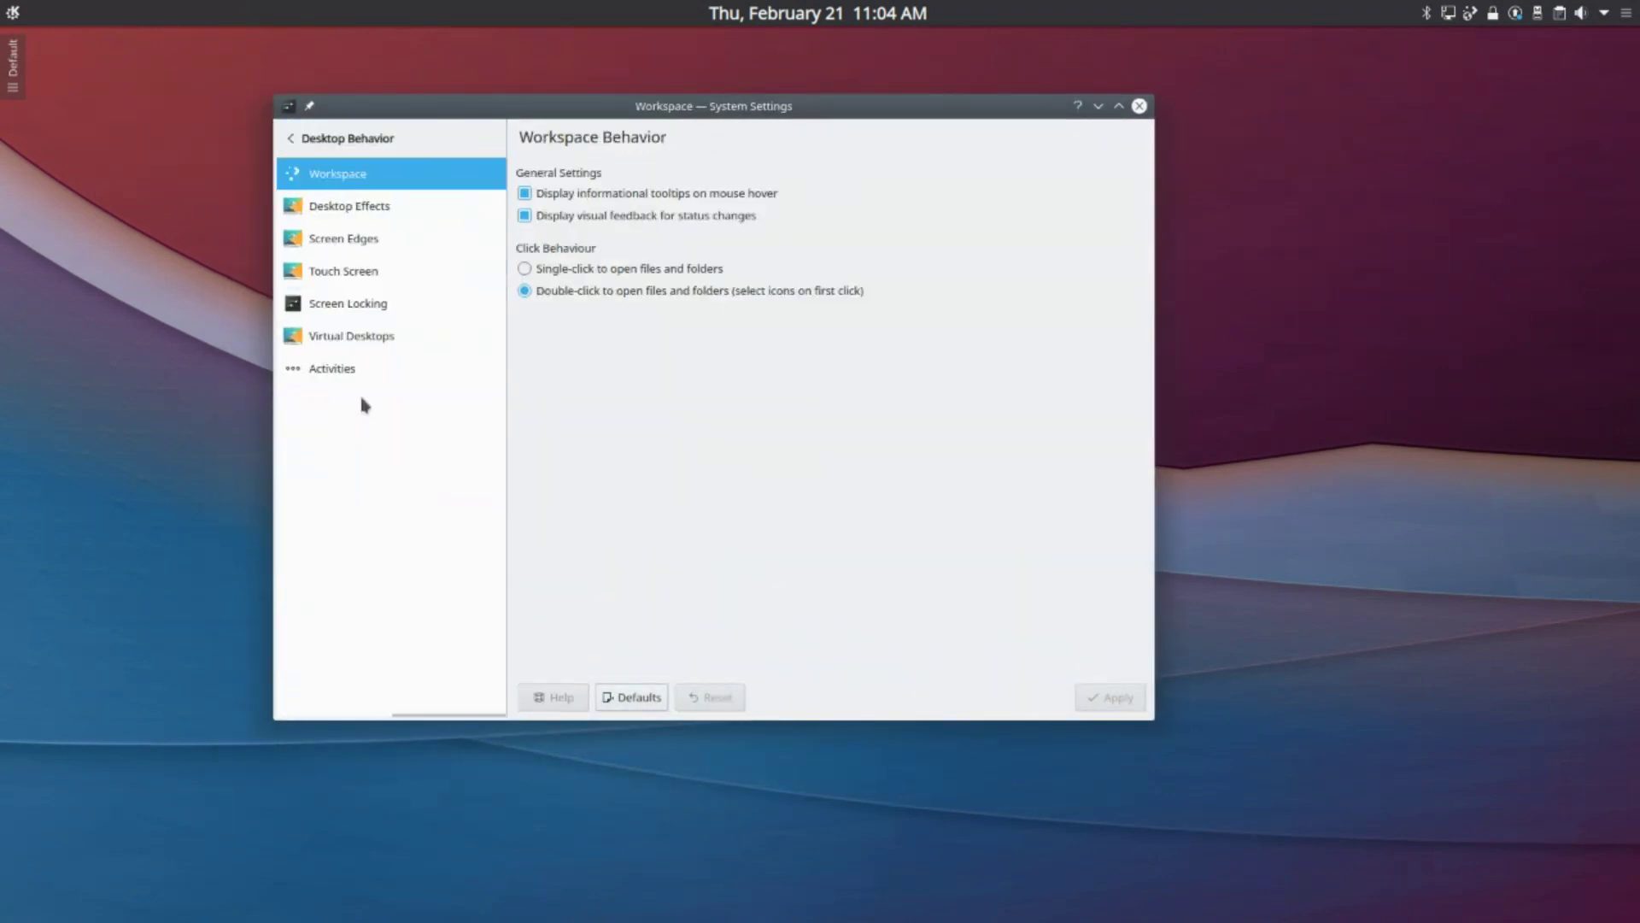
pyautogui.click(351, 346)
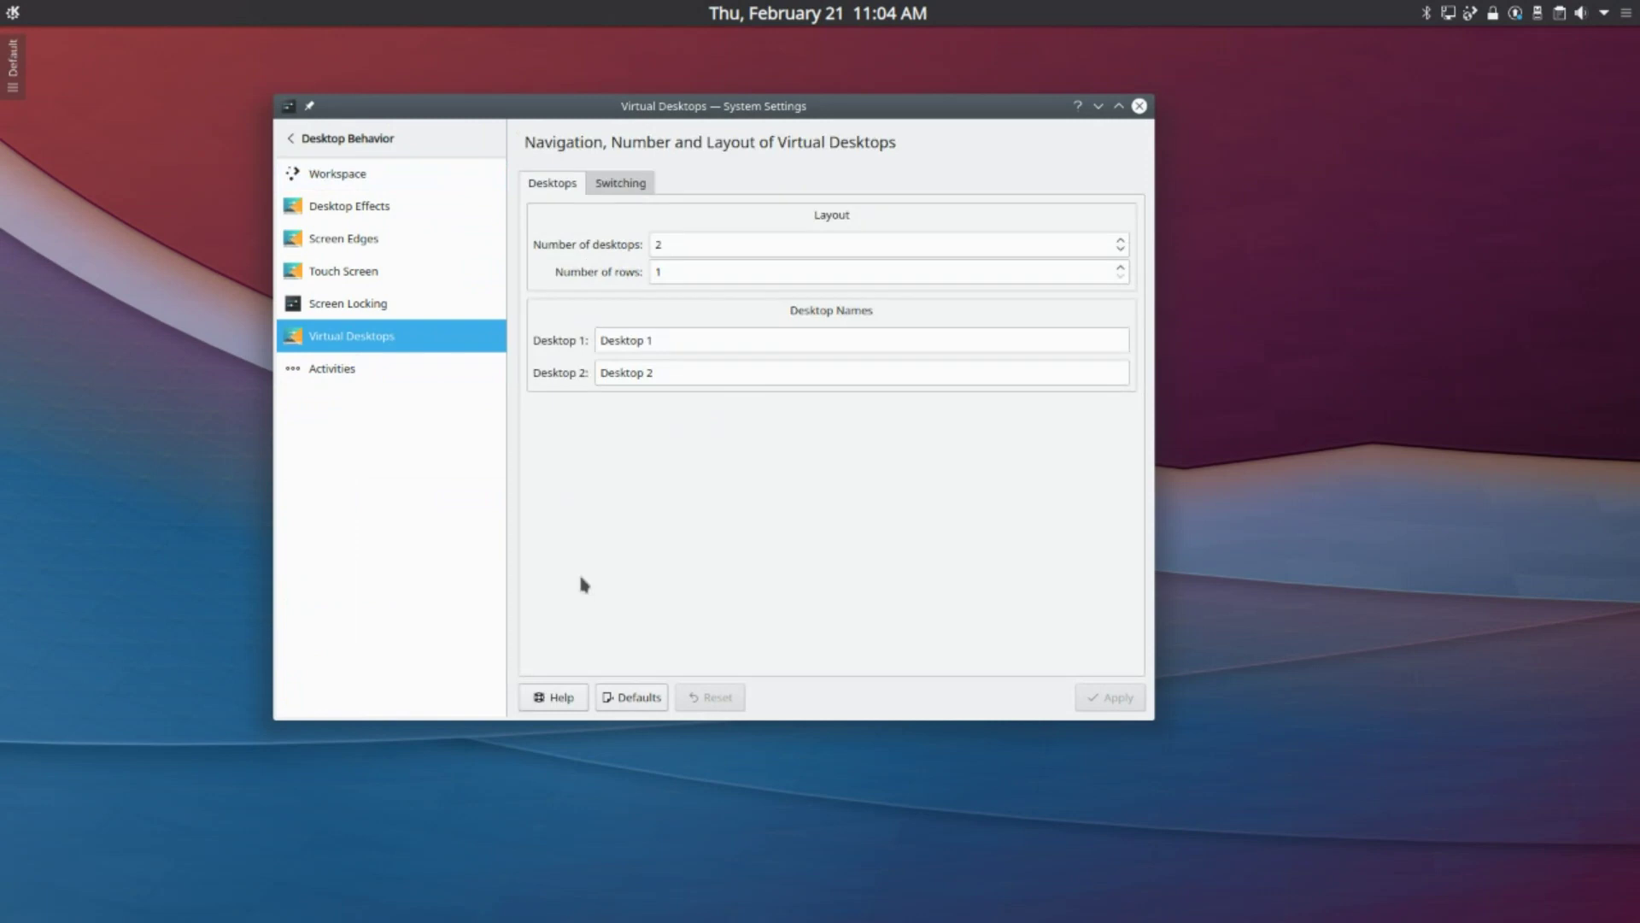
pyautogui.click(659, 243)
pyautogui.doubleClick(673, 272)
pyautogui.click(1044, 237)
# - Examine the animation choices for virtual desktop switching, keep Slide and close System Settings
pyautogui.click(618, 183)
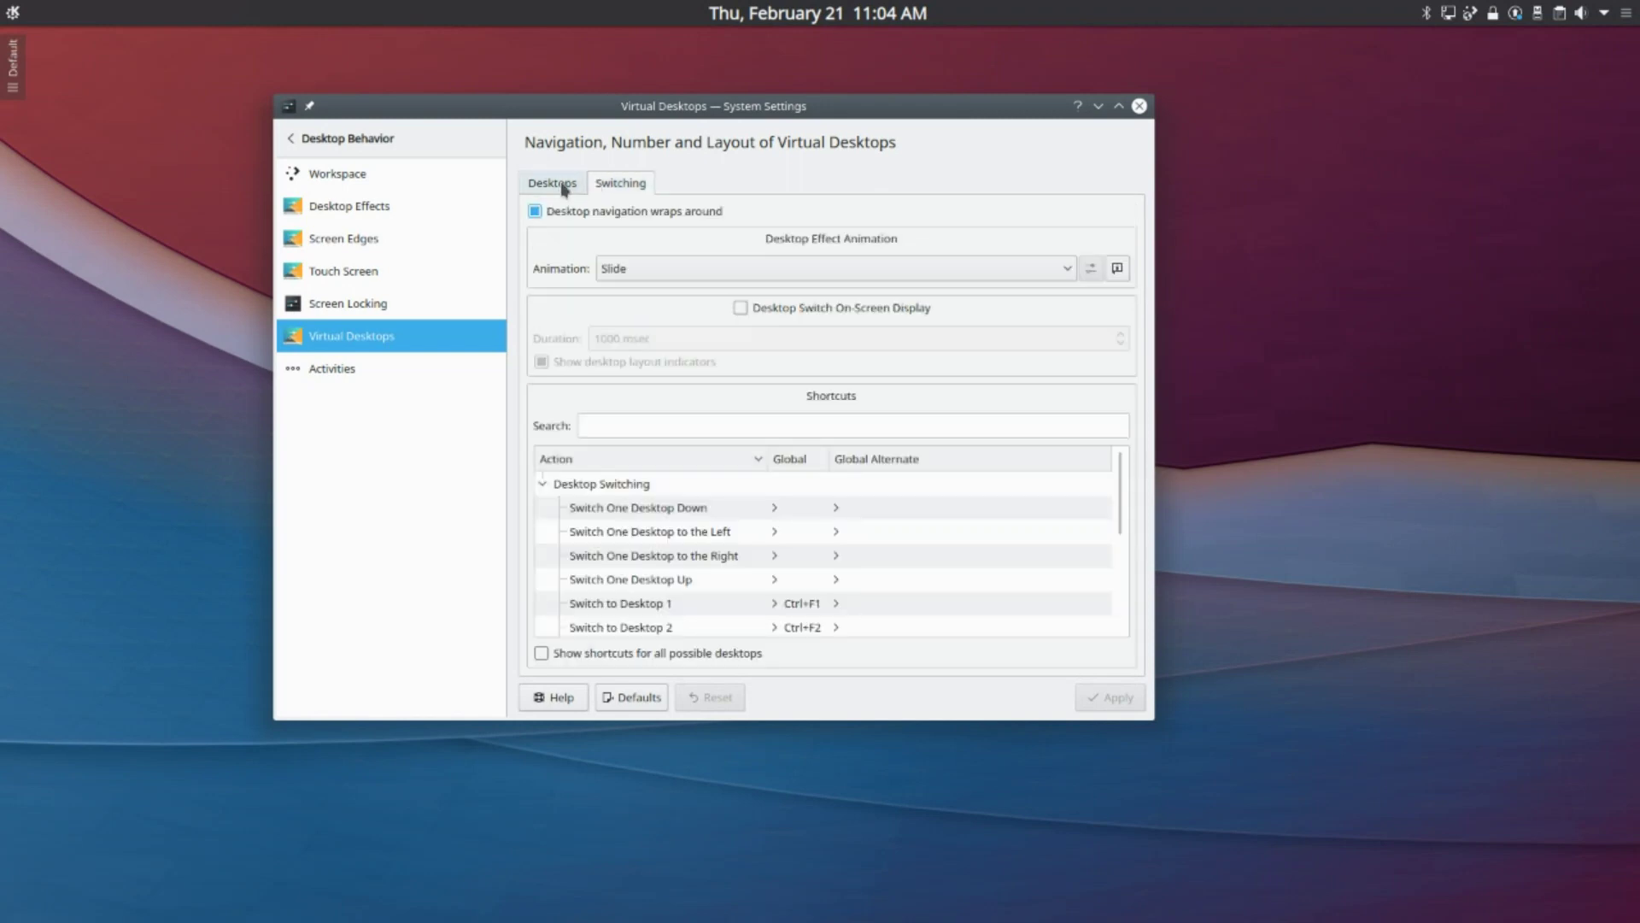
pyautogui.click(633, 269)
pyautogui.click(579, 224)
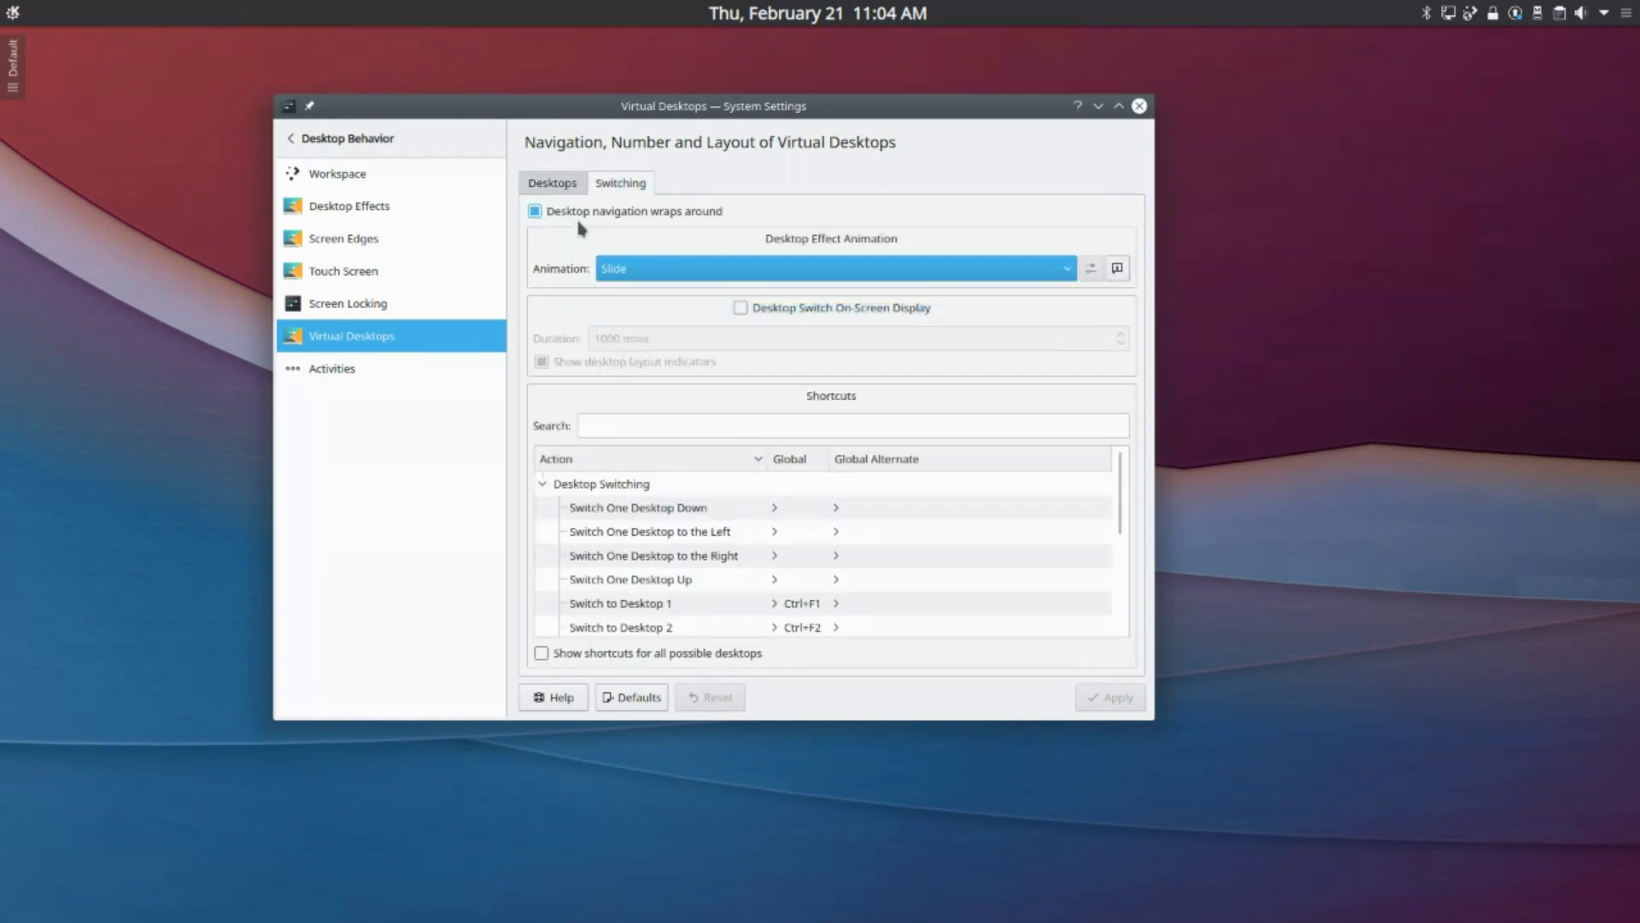
pyautogui.click(617, 269)
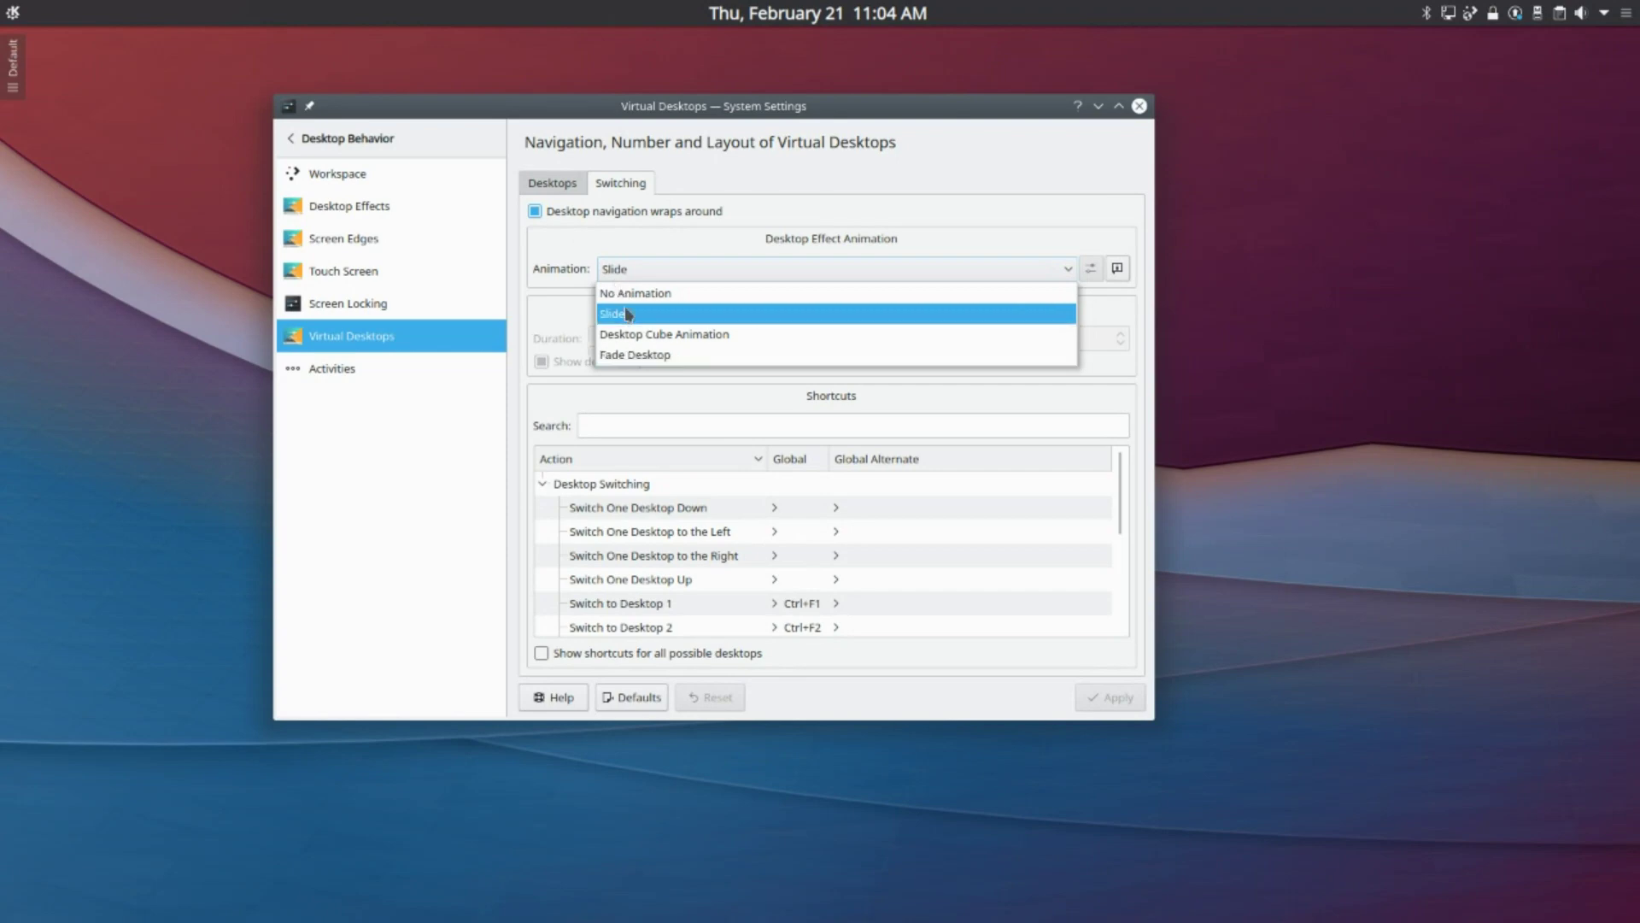
pyautogui.click(931, 122)
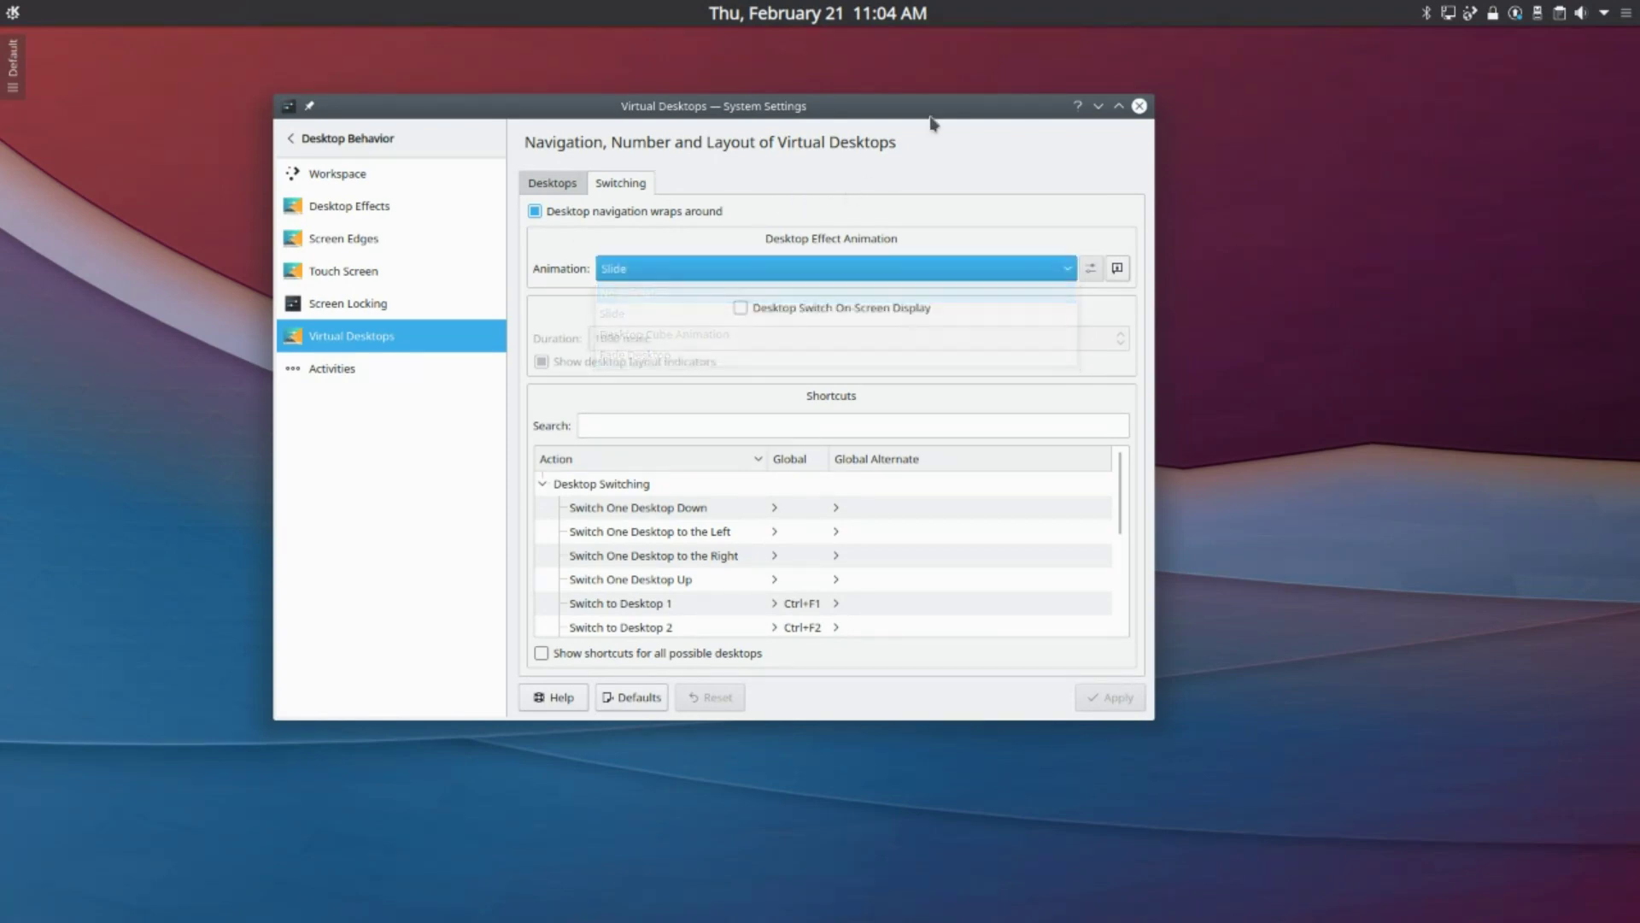
pyautogui.click(1139, 107)
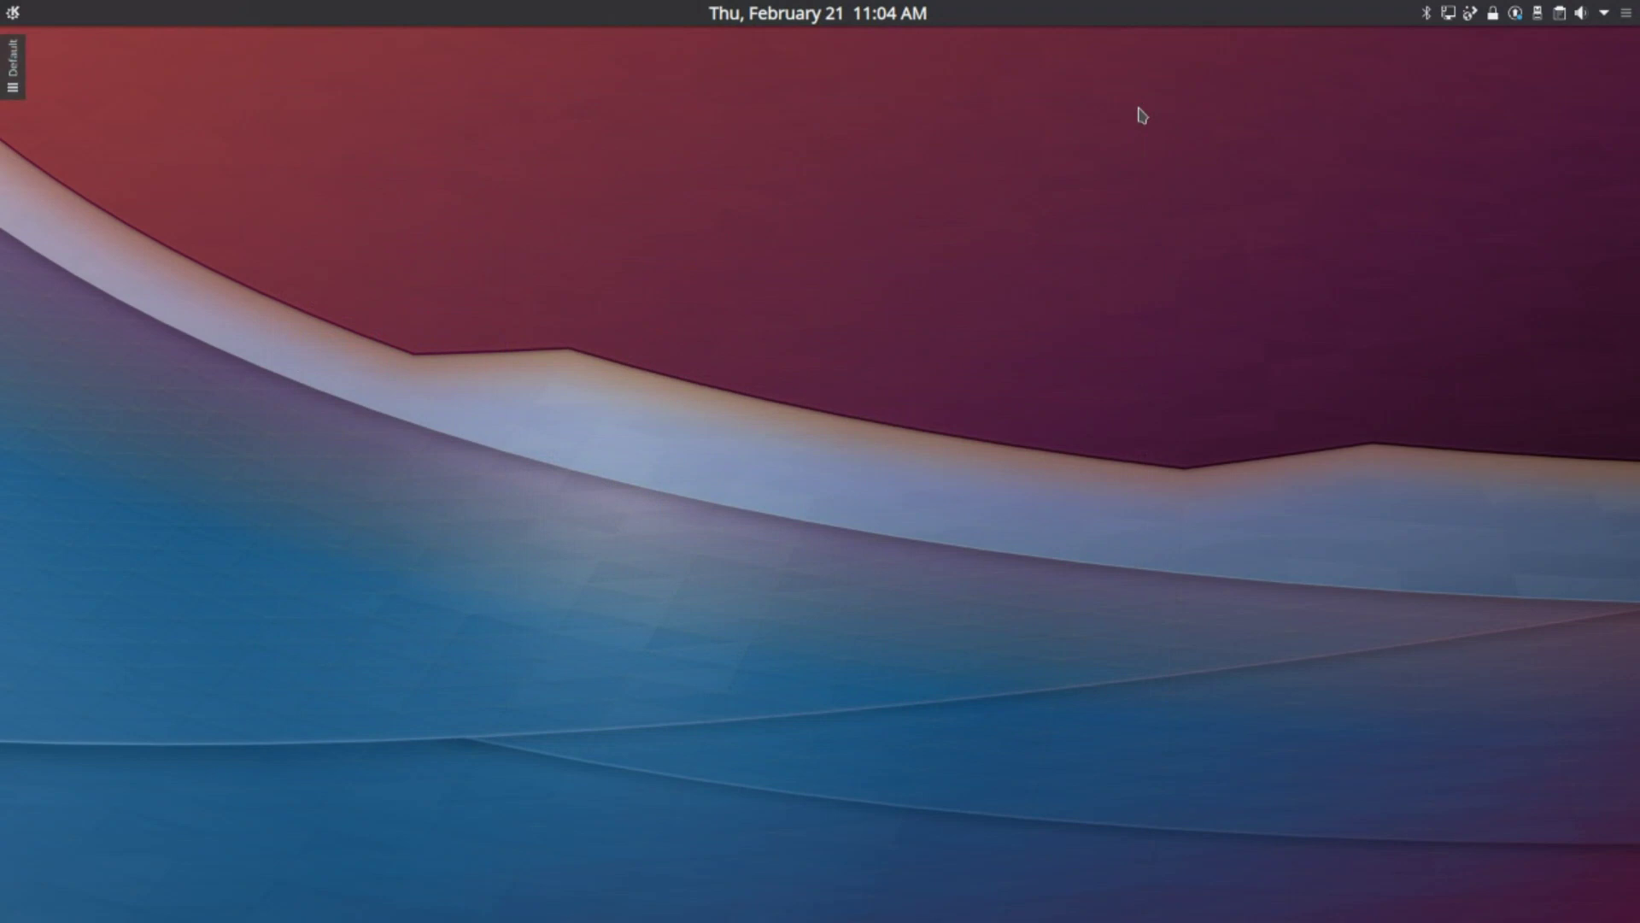
# - Find Latte by searching the application menu for "latte" and launch it
pyautogui.press('super')
pyautogui.write('latte')
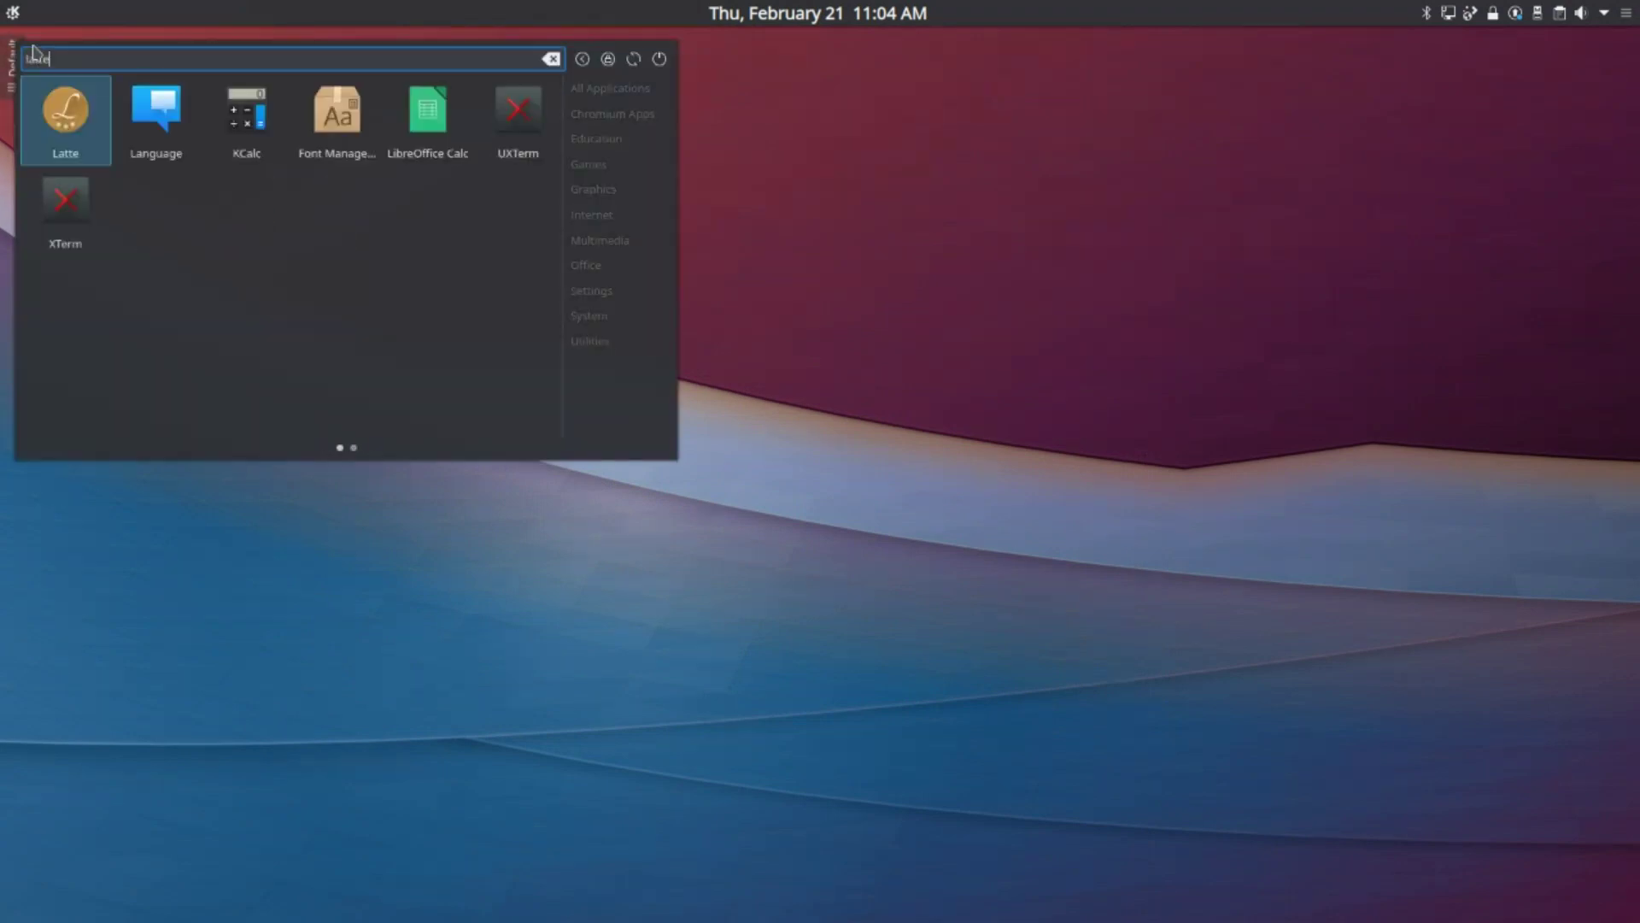
pyautogui.click(61, 145)
# - Search System Settings for "star", check the automatically started applications under Startup and Shutdown for Latte, and close the window
pyautogui.press('super')
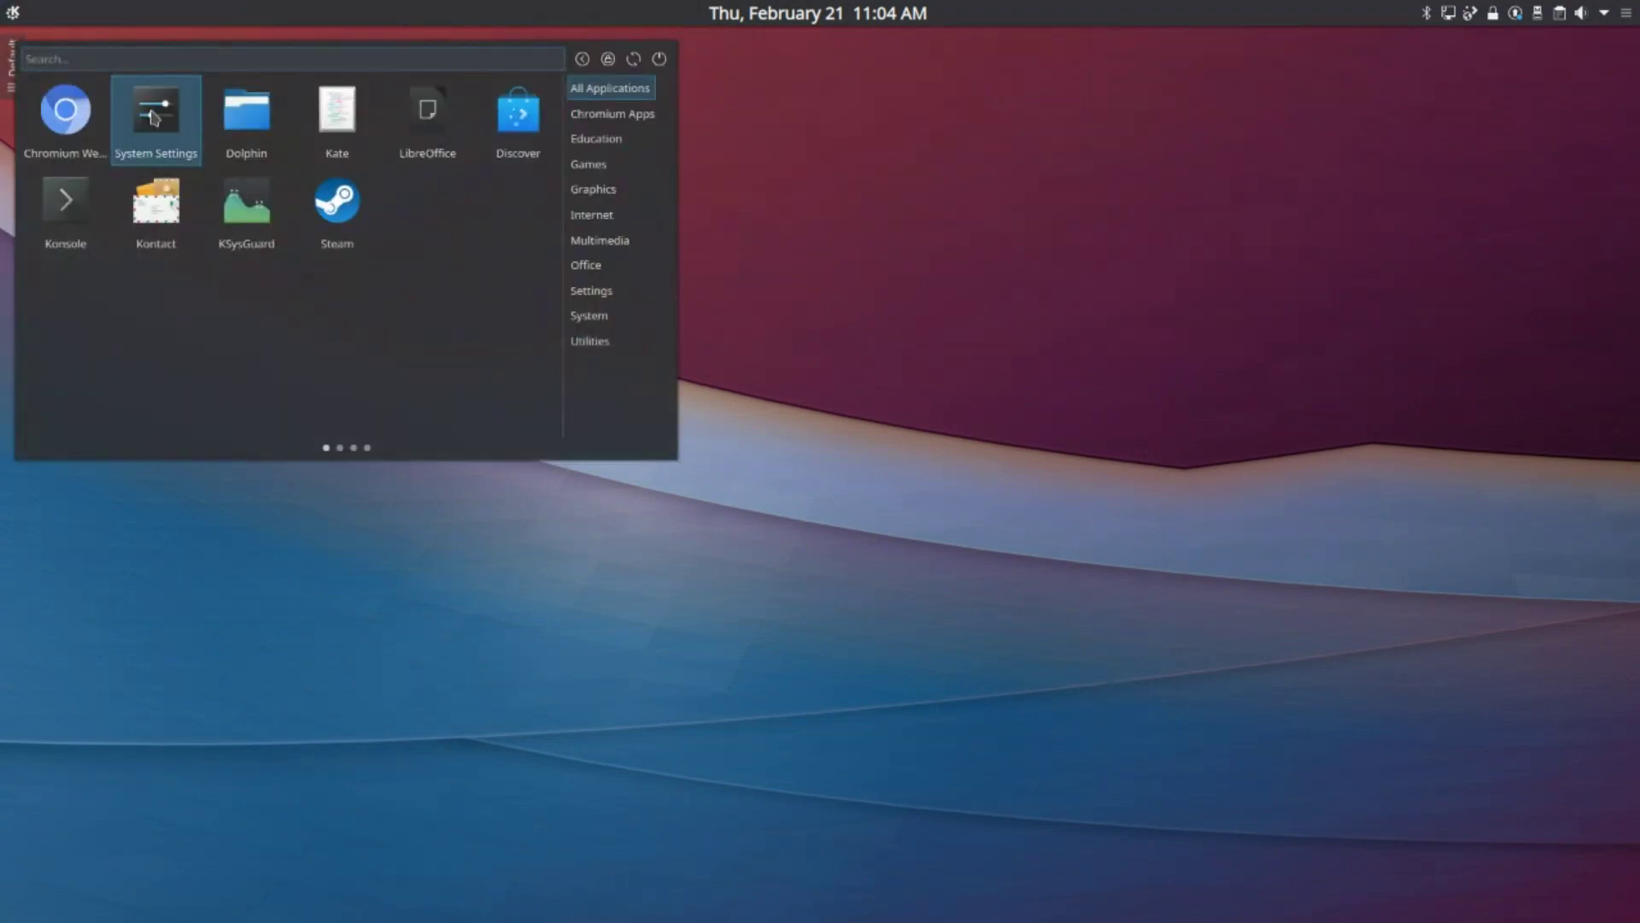
pyautogui.click(154, 113)
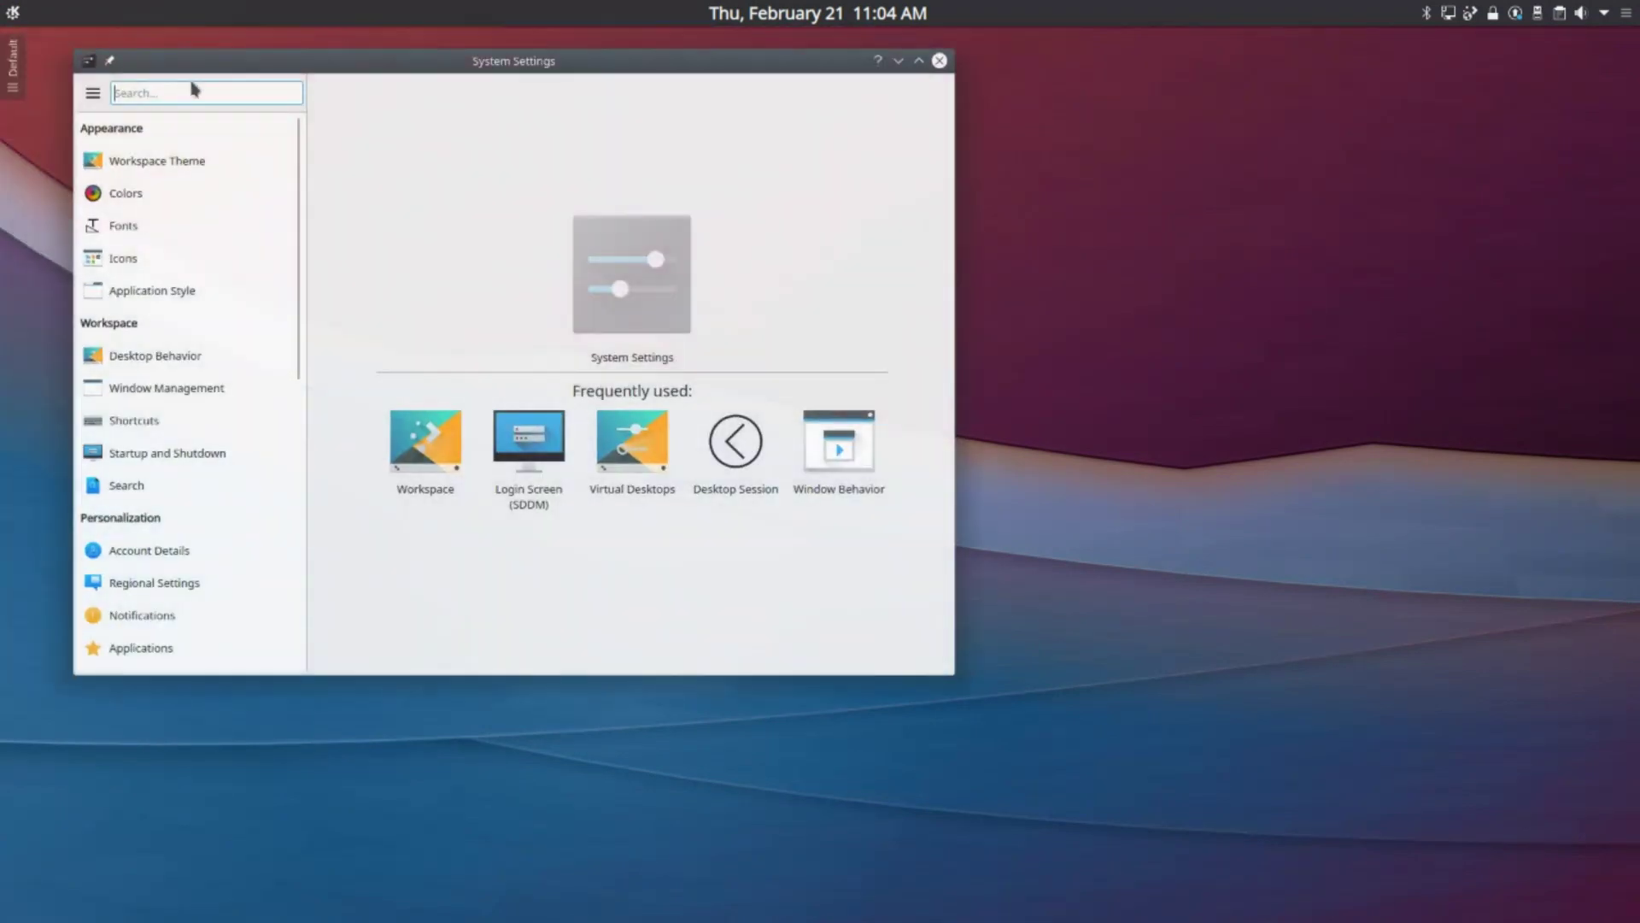
pyautogui.write('star')
pyautogui.click(187, 258)
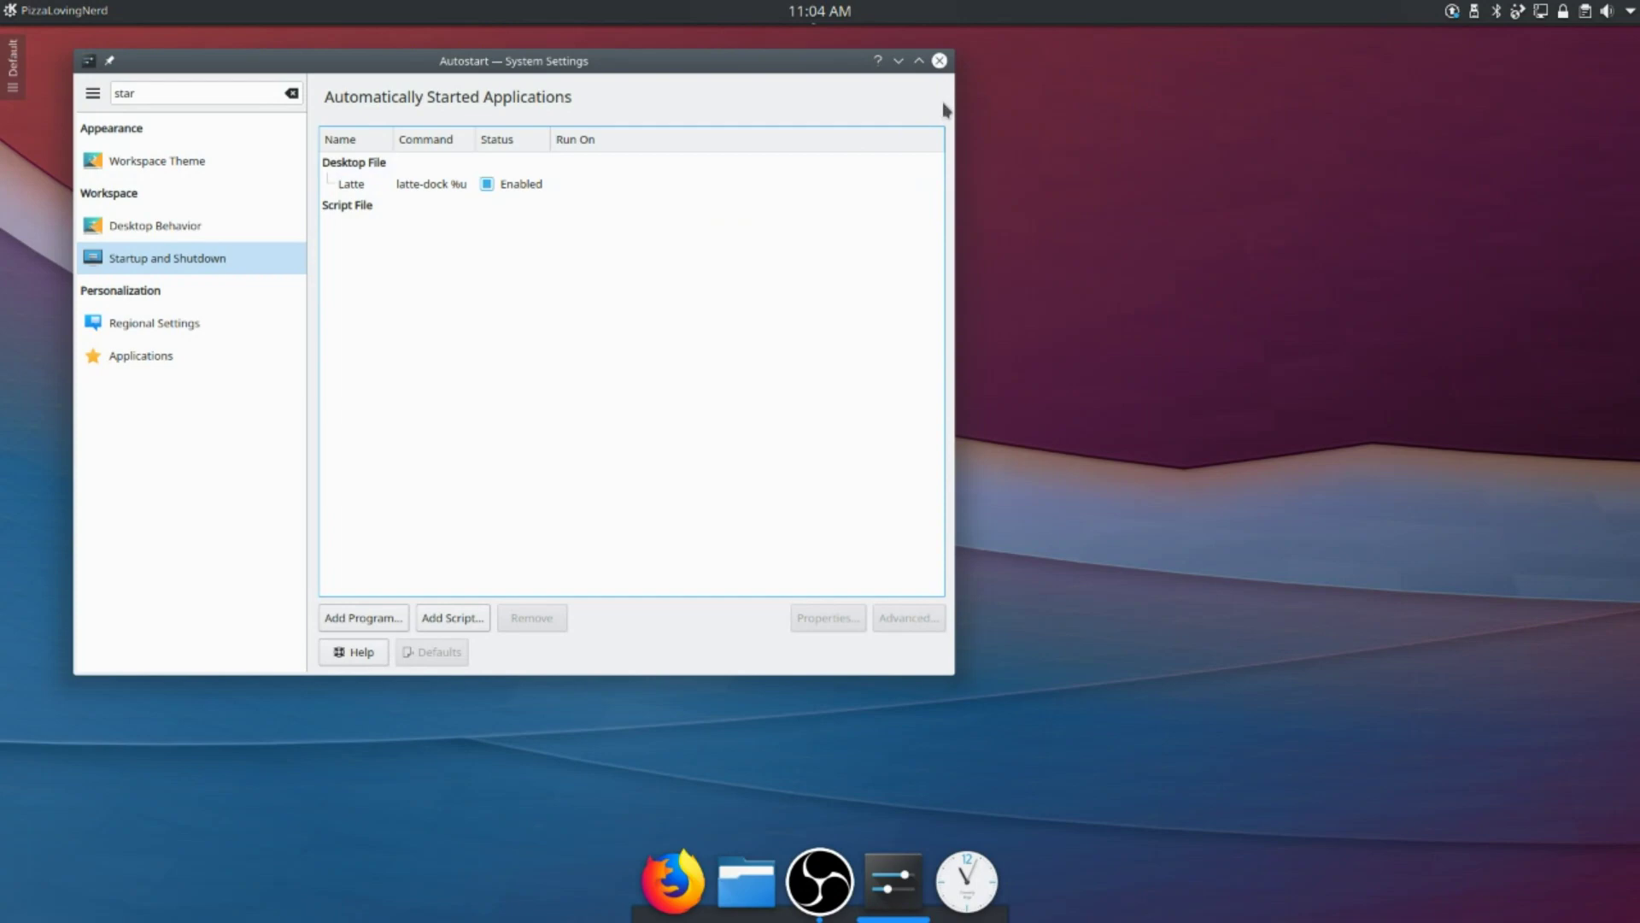
pyautogui.click(939, 62)
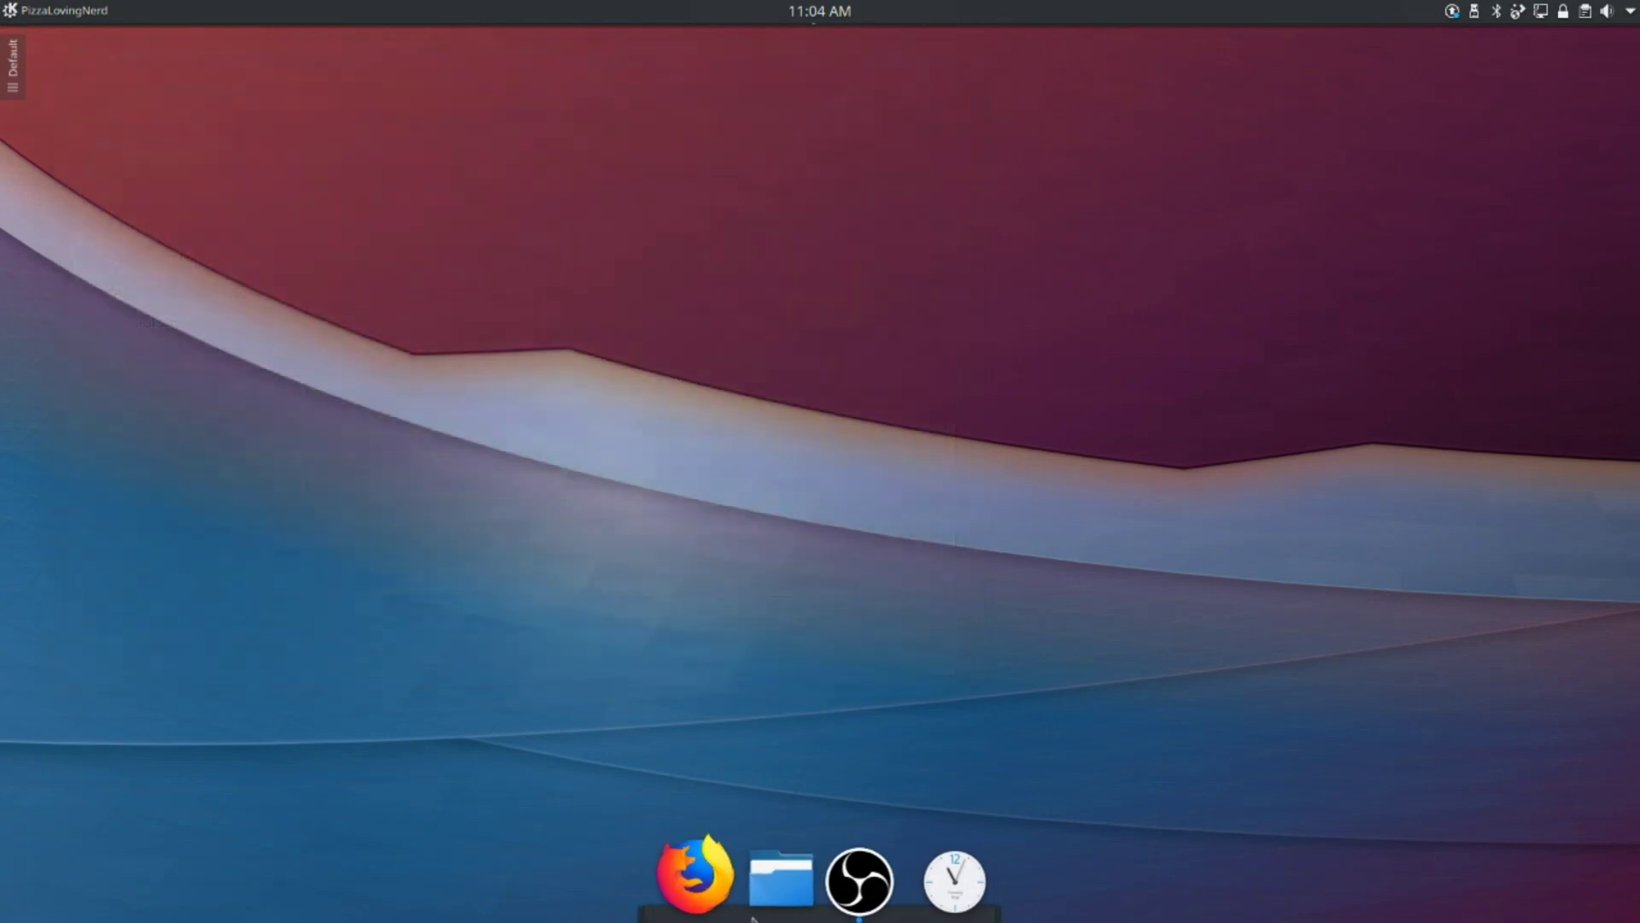
# - Open the lower Latte dock's settings and remove the Analog Clock widget from the dock
pyautogui.rightClick(938, 918)
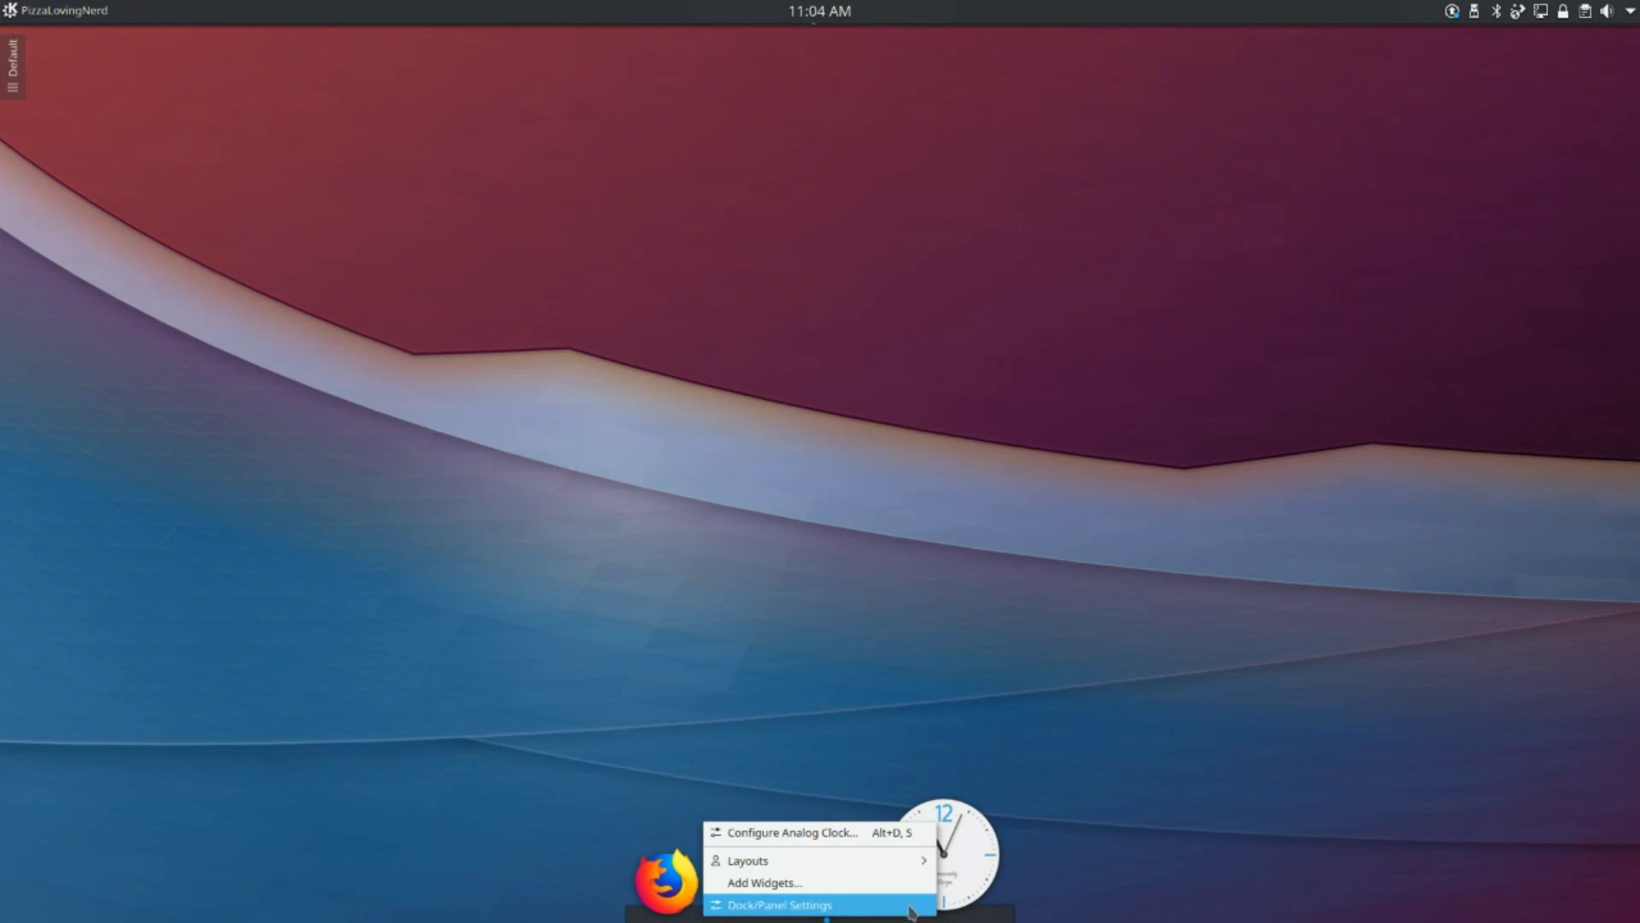
pyautogui.click(871, 907)
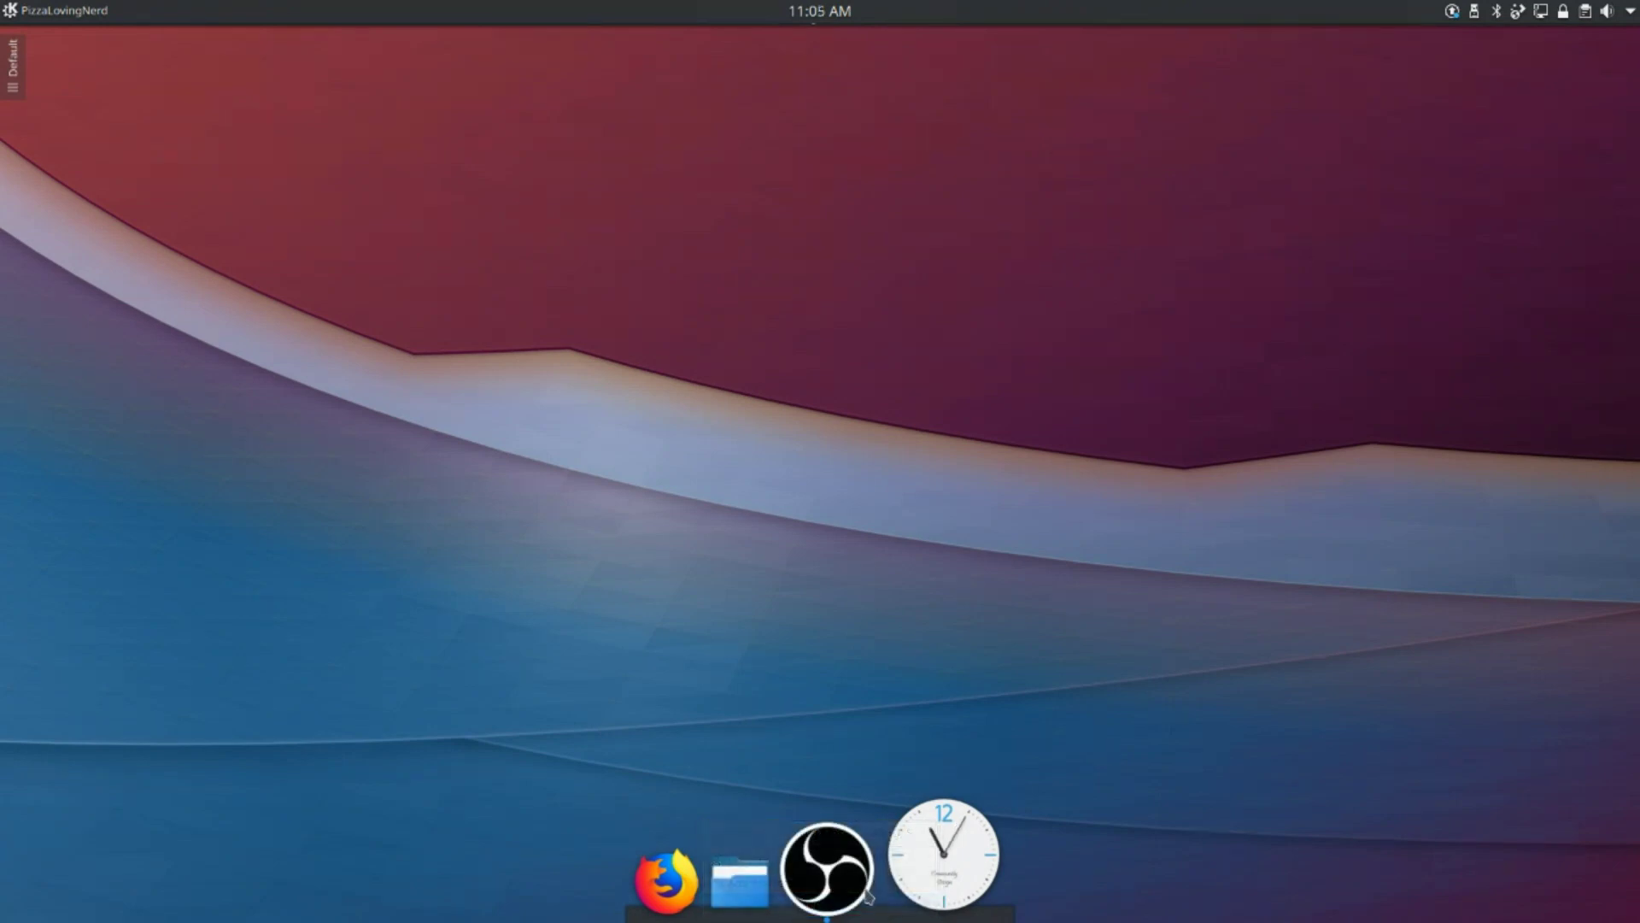
pyautogui.rightClick(937, 873)
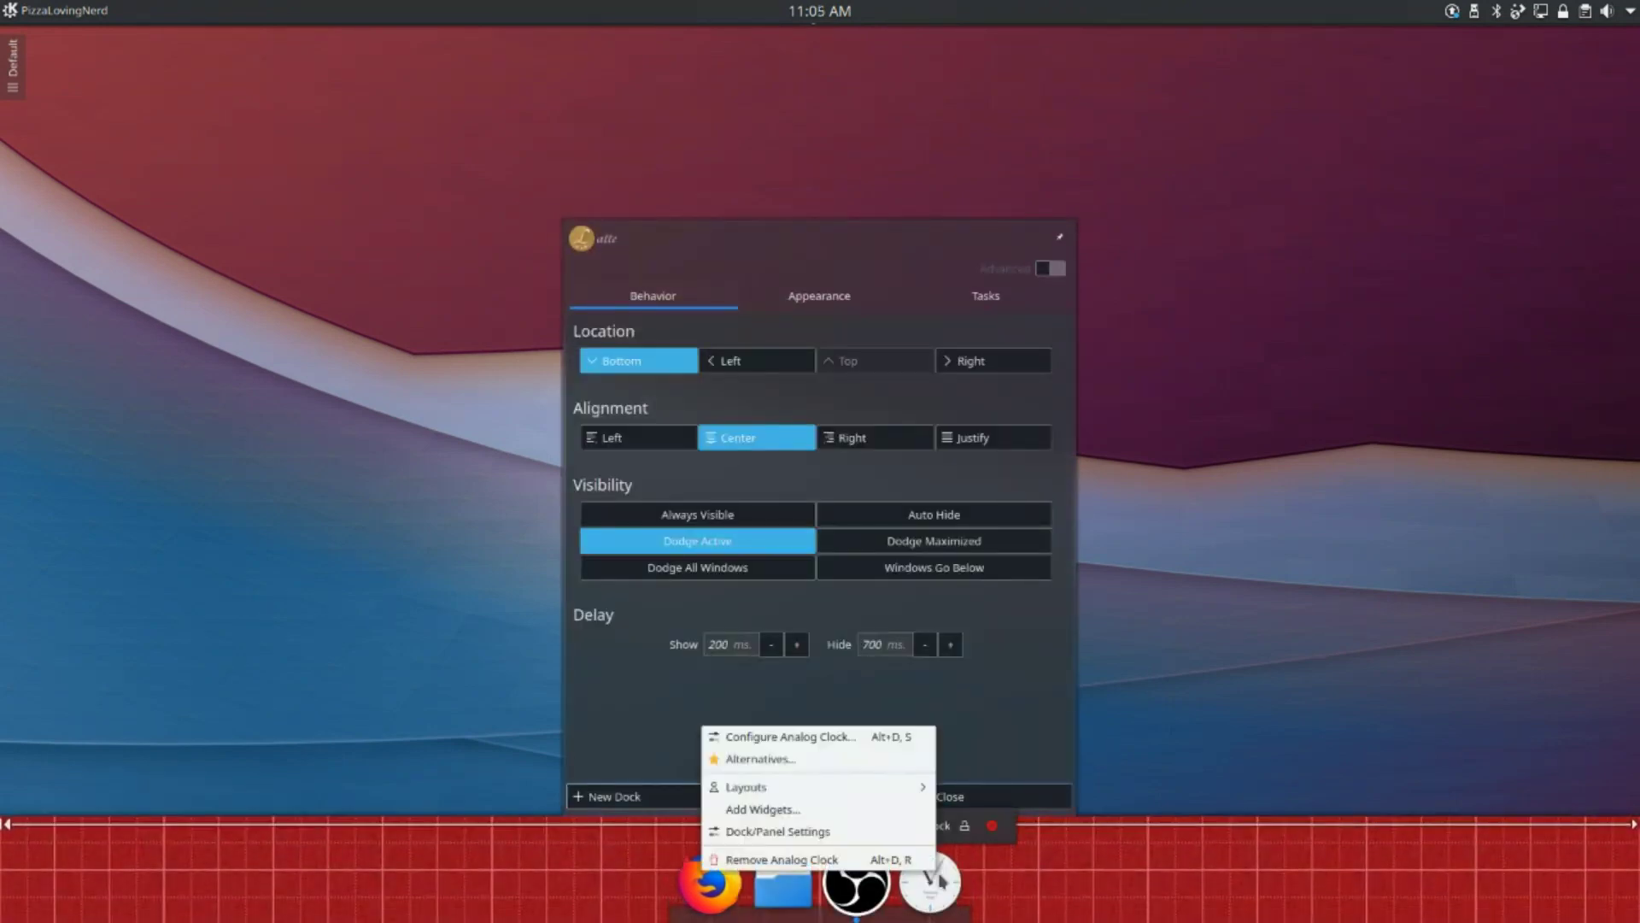
pyautogui.click(1036, 898)
pyautogui.moveTo(937, 880)
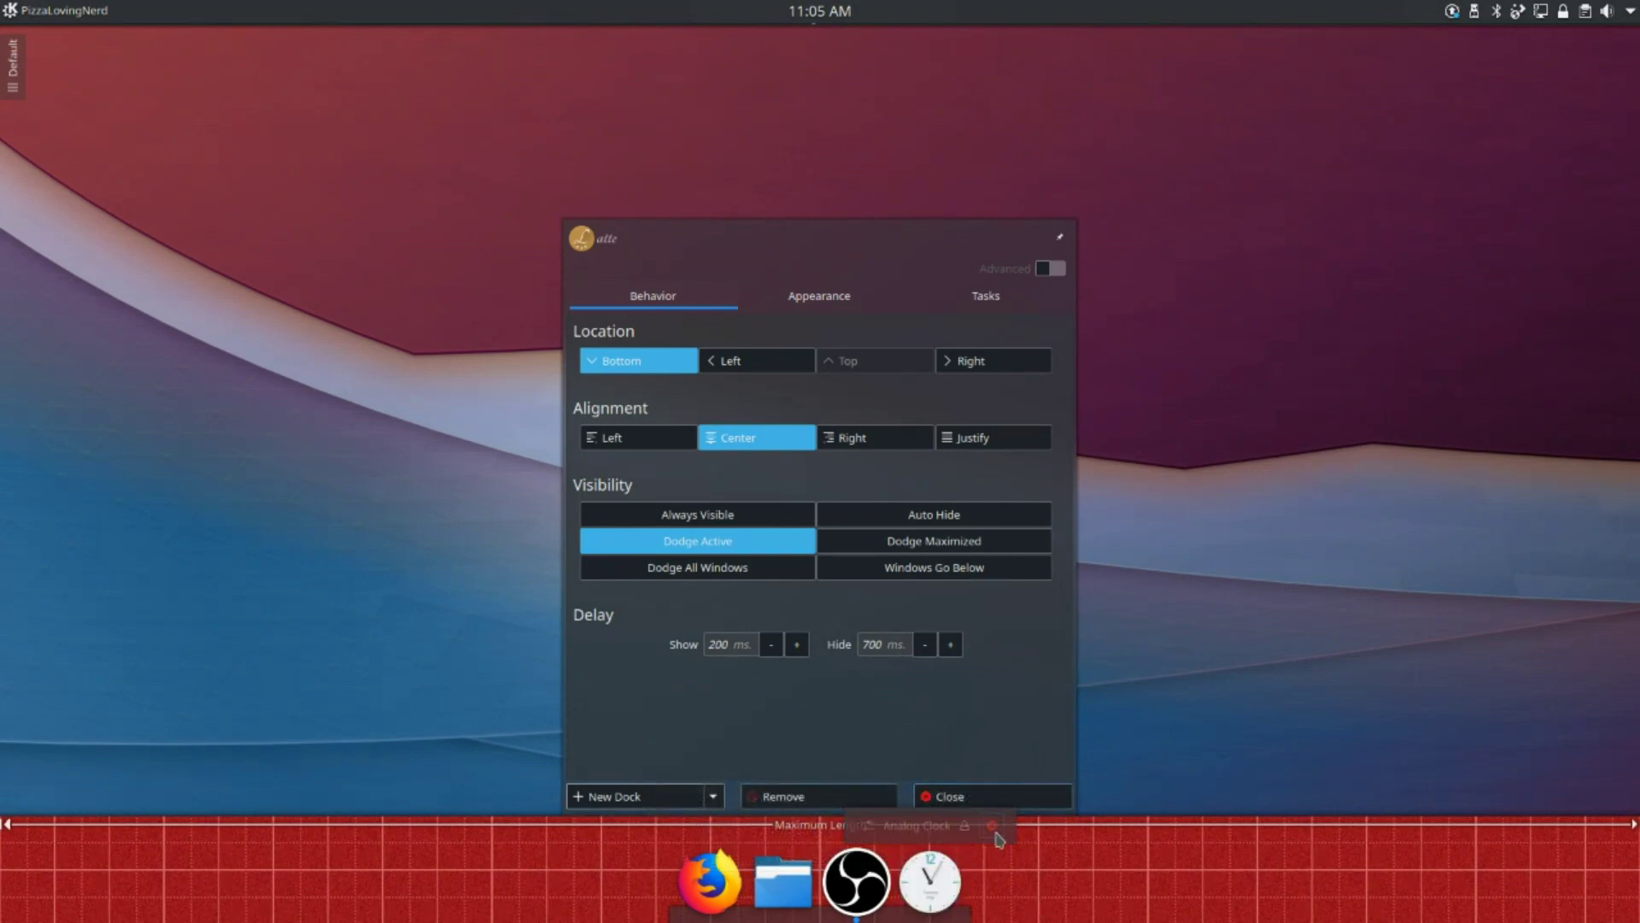
pyautogui.click(991, 825)
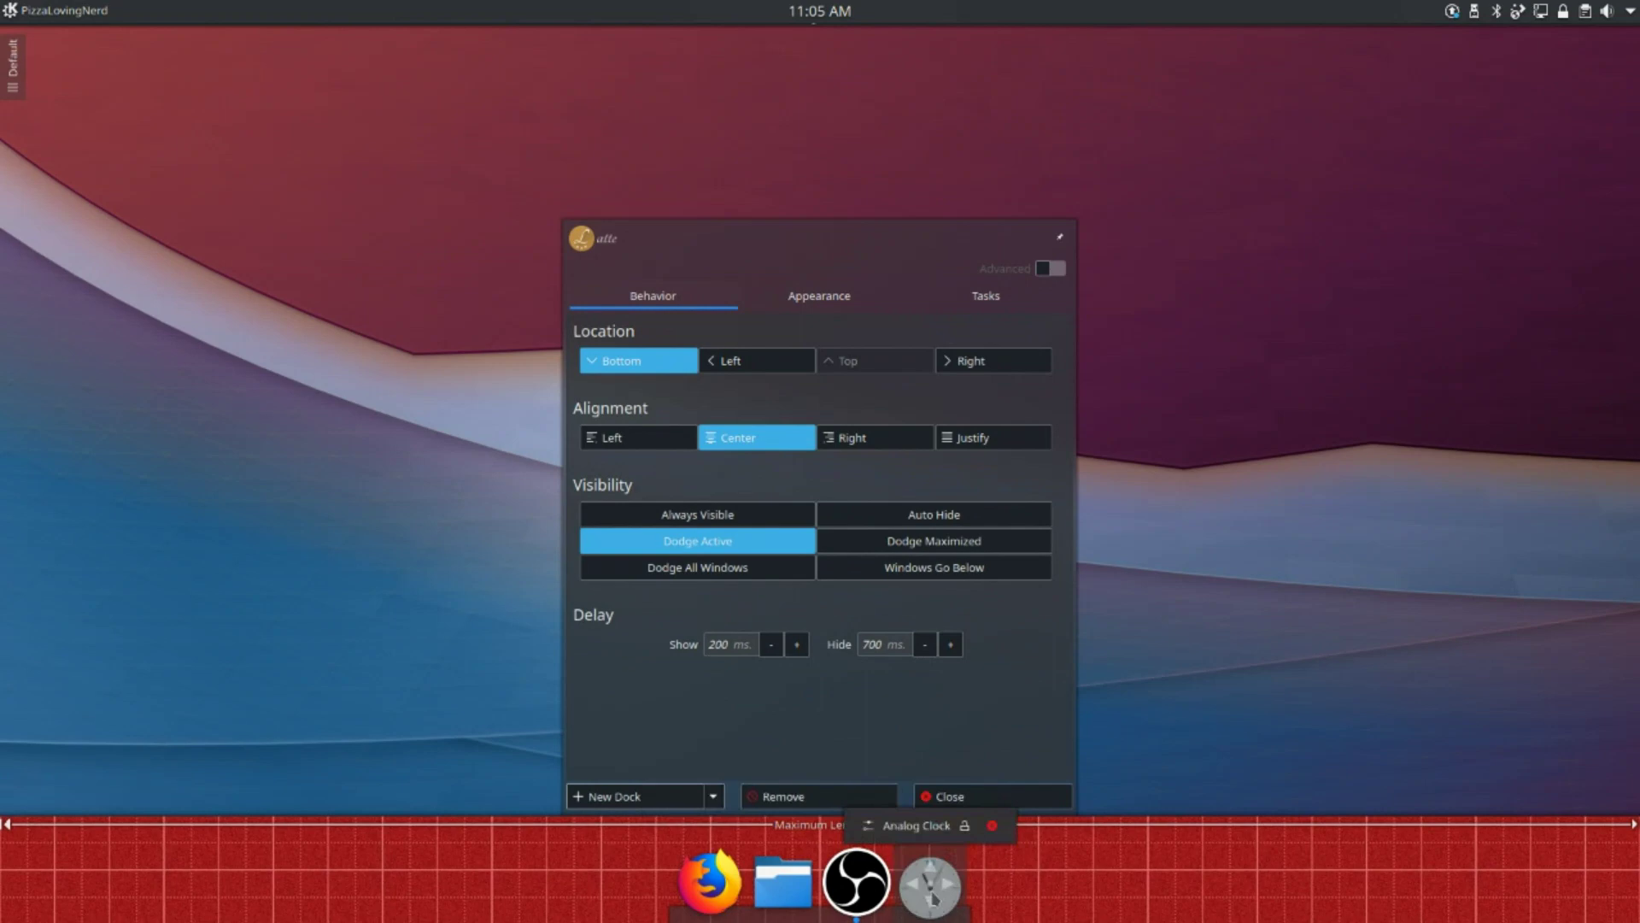
pyautogui.click(990, 829)
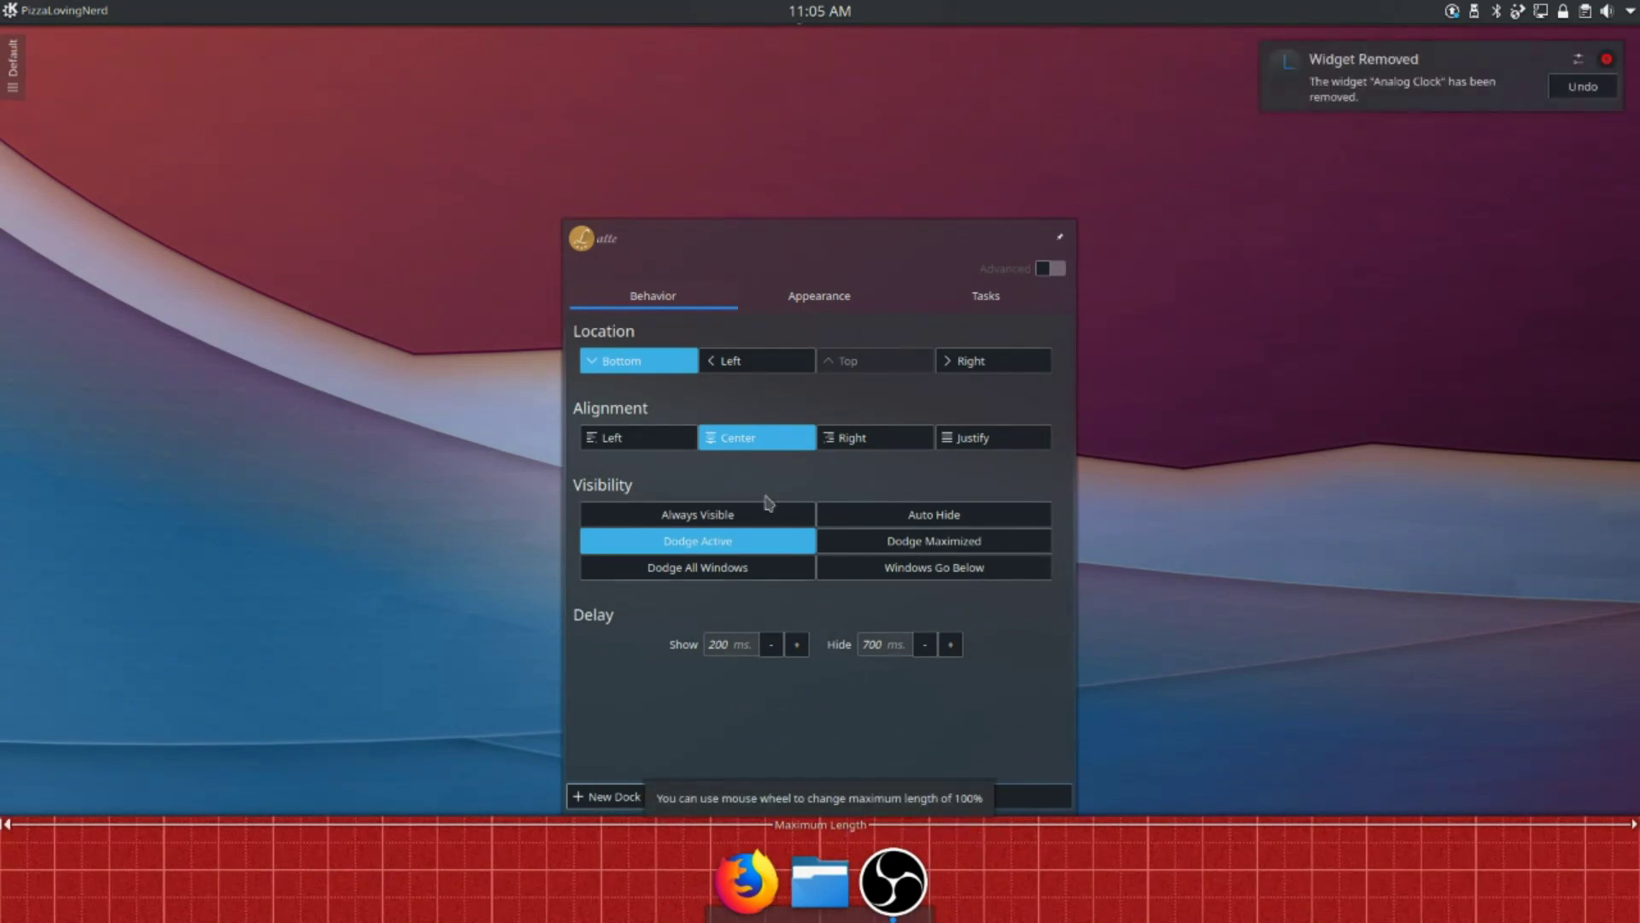
# - Set the dock's applet size to 56 px, keep its background size at 10 %, and choose the Dot active indicator
pyautogui.click(794, 300)
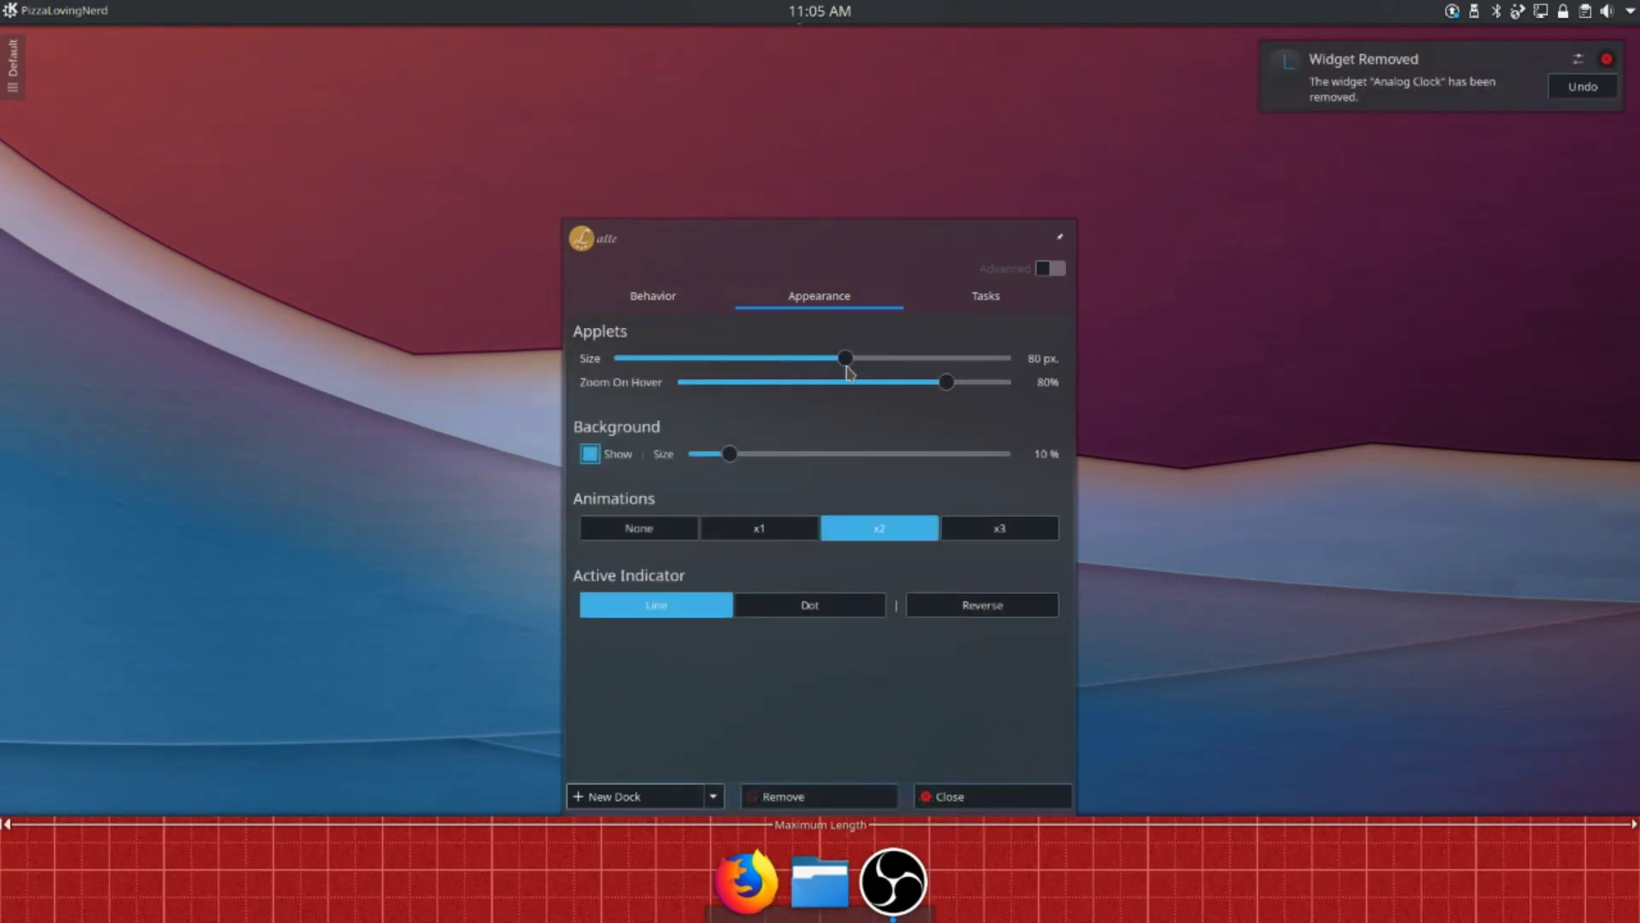
pyautogui.moveTo(818, 359); pyautogui.dragTo(761, 359)
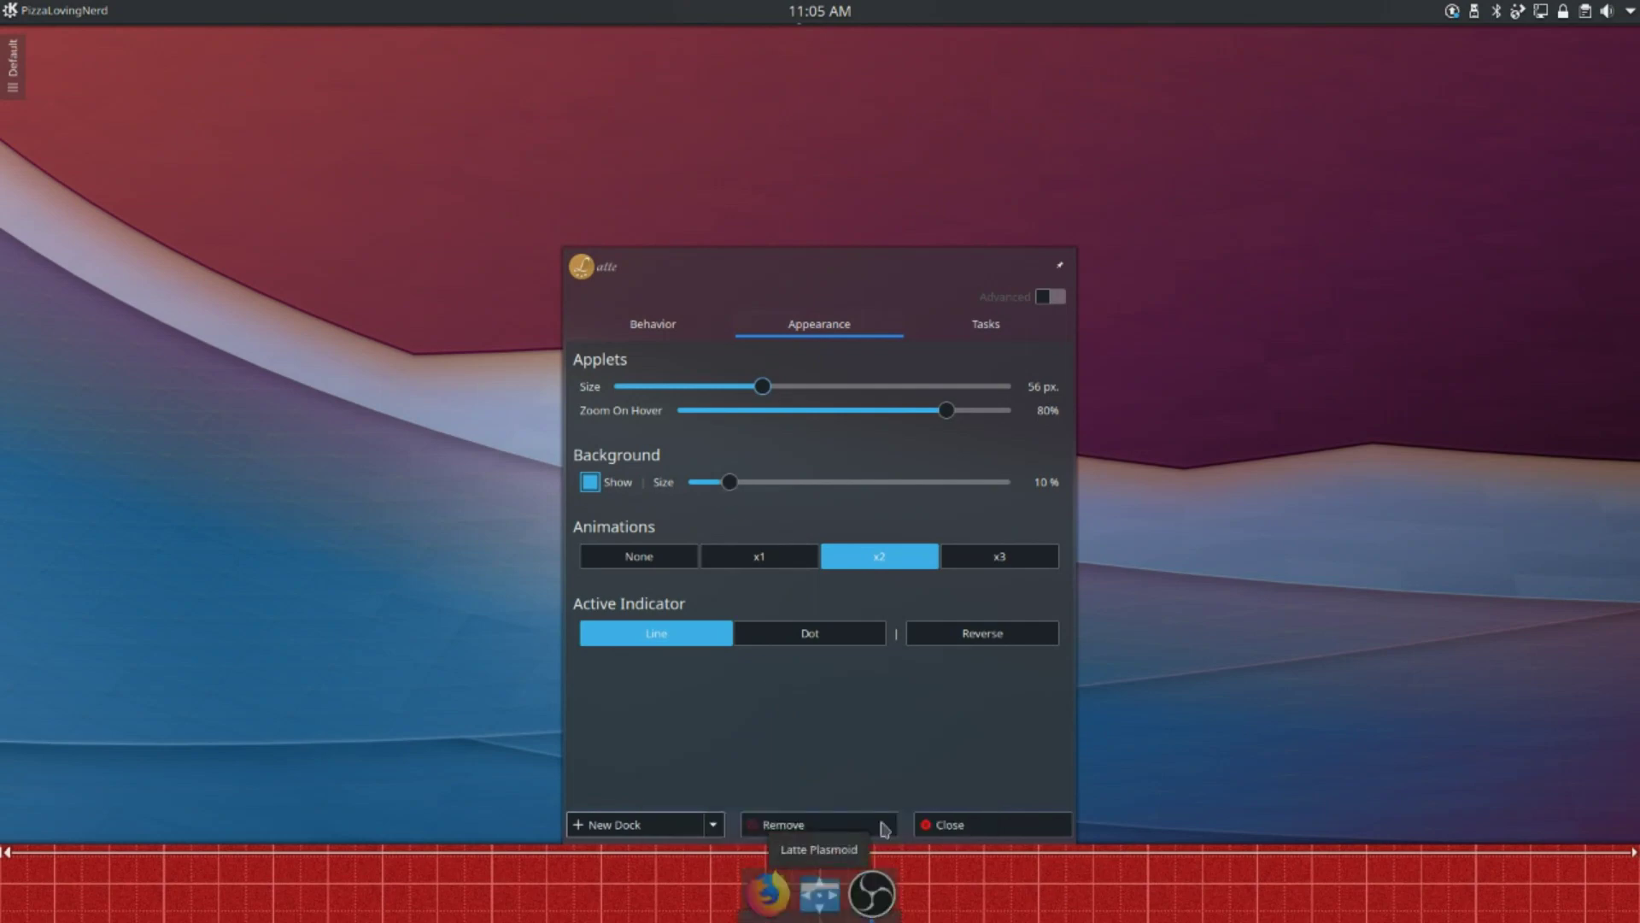
pyautogui.moveTo(755, 498); pyautogui.dragTo(774, 502)
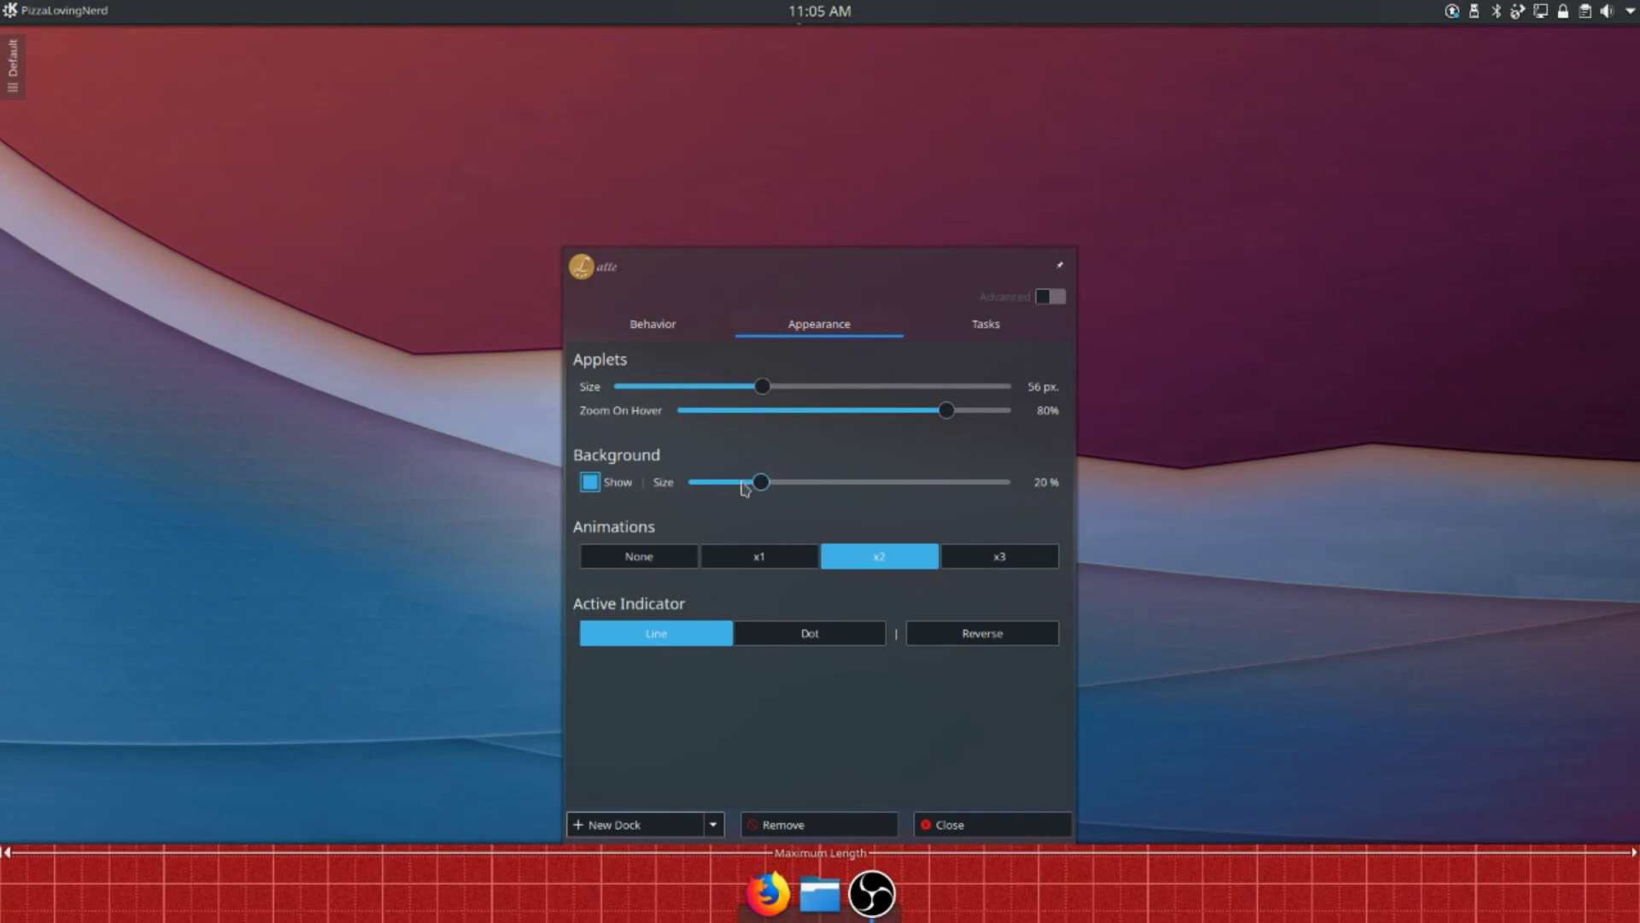
pyautogui.moveTo(744, 487); pyautogui.dragTo(725, 490)
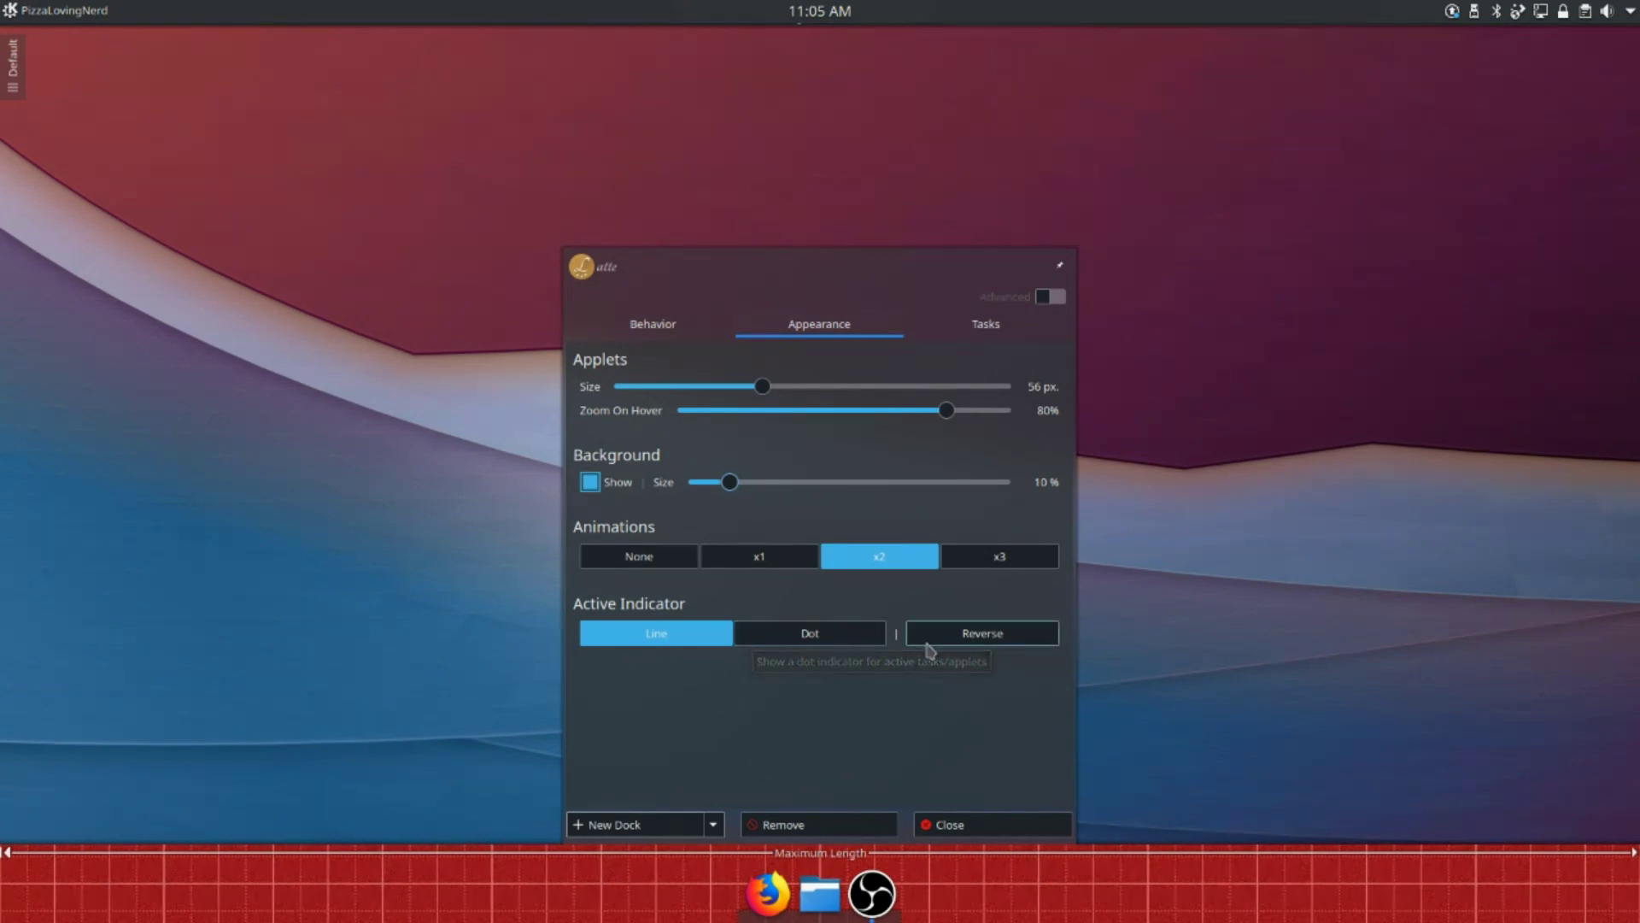
pyautogui.click(850, 631)
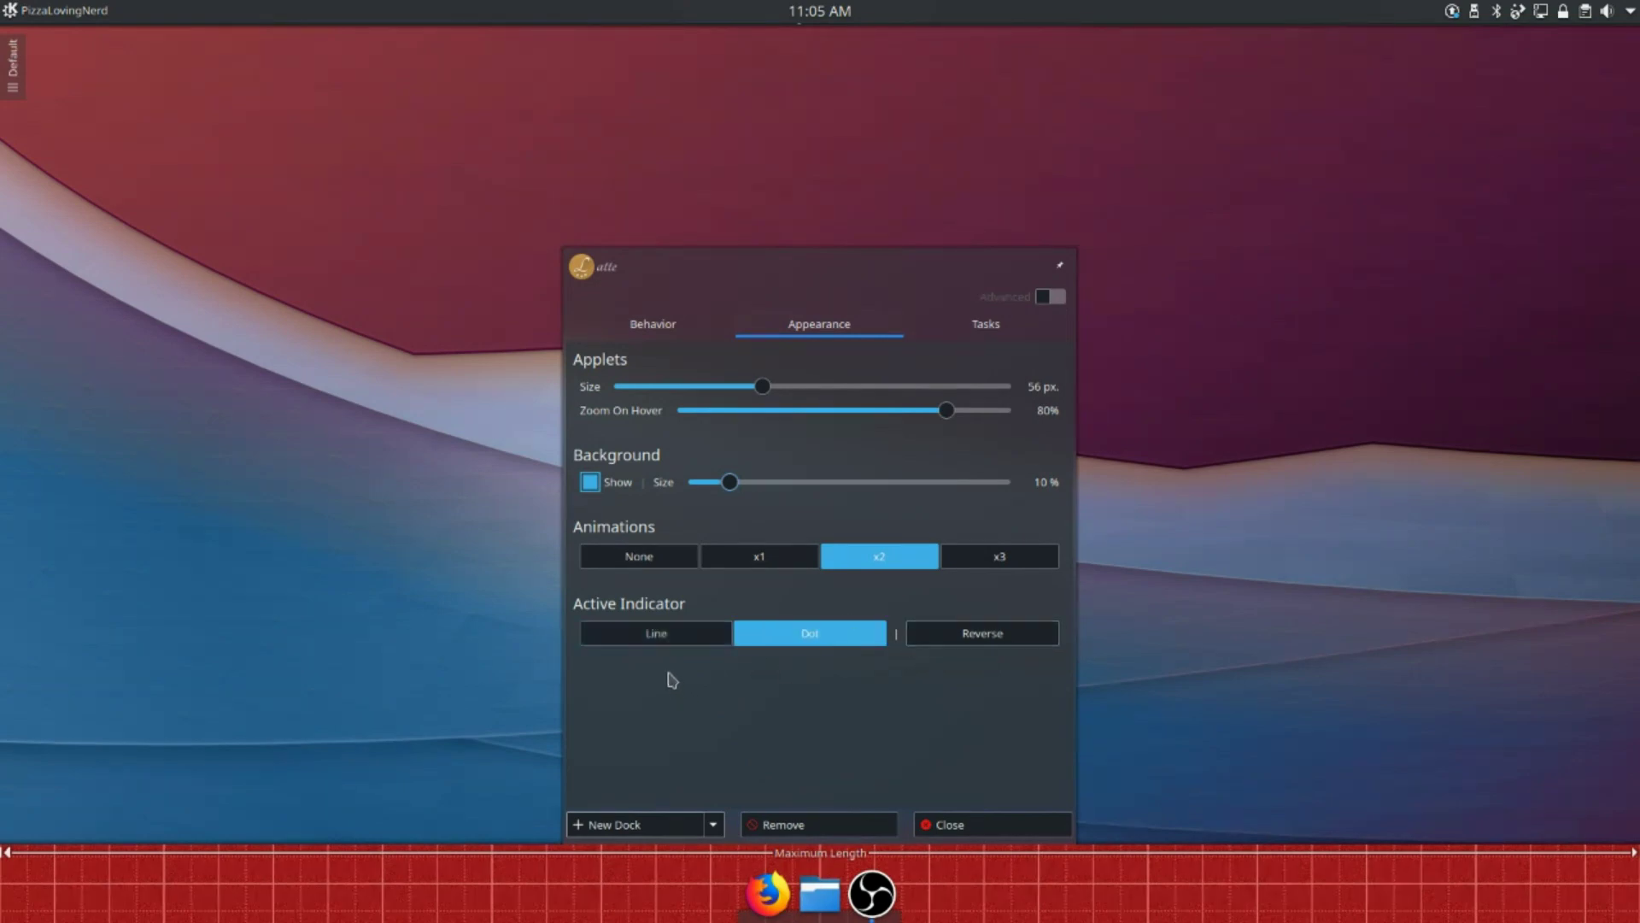
# - Examine the dock's Behavior and Tasks settings, including the Advanced options, and close the dock settings
pyautogui.click(680, 337)
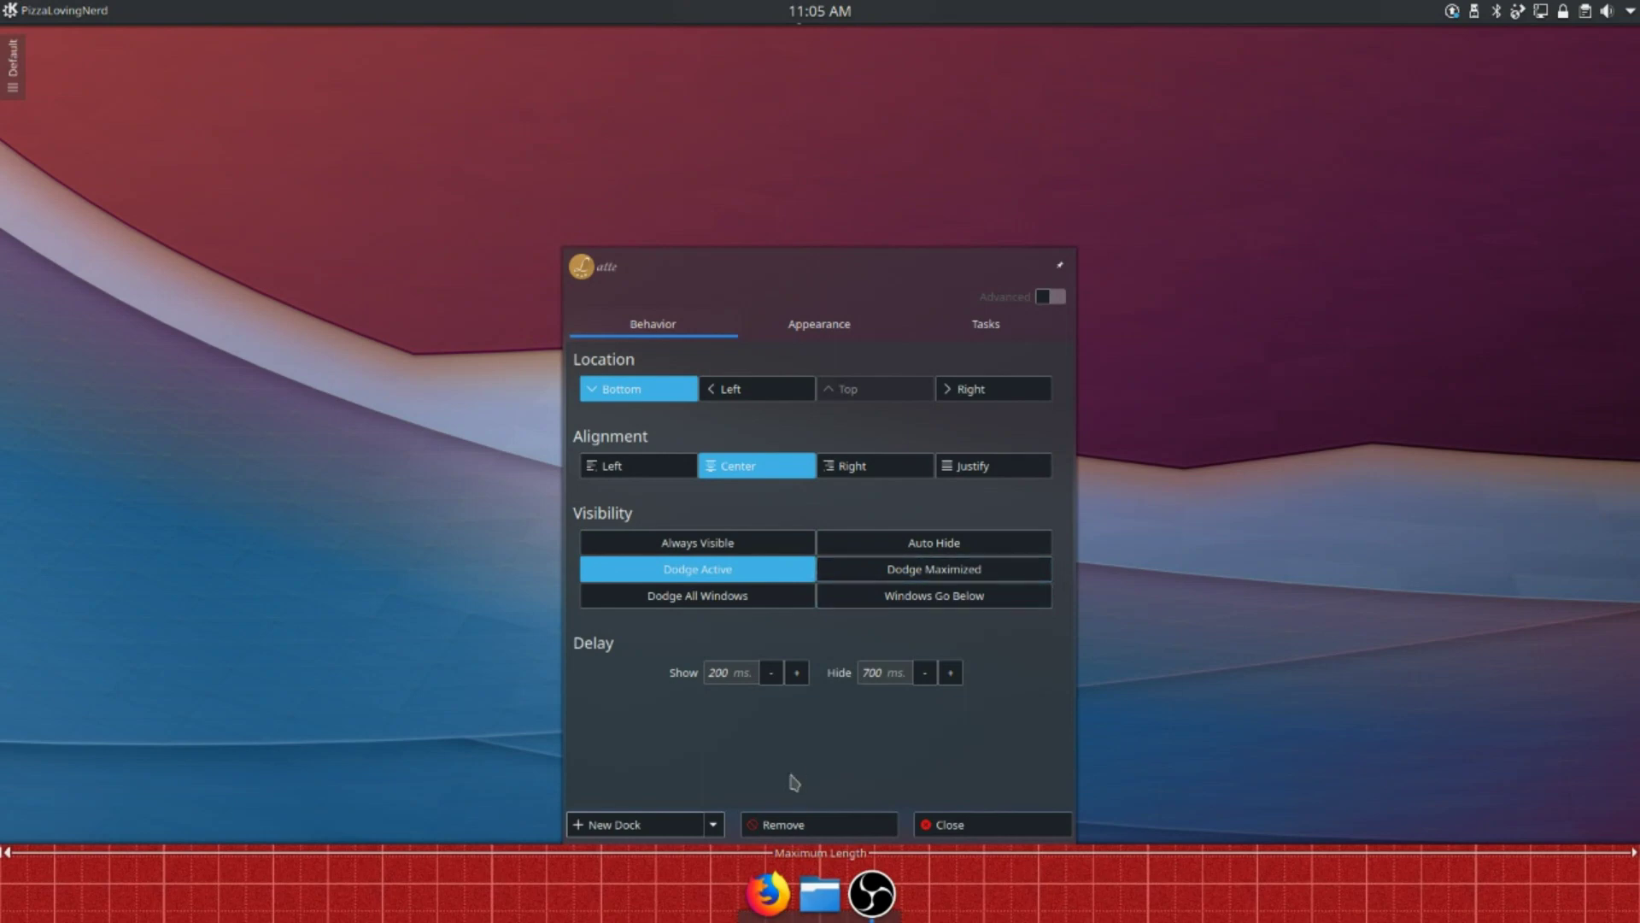
pyautogui.click(970, 325)
pyautogui.click(669, 330)
pyautogui.click(960, 334)
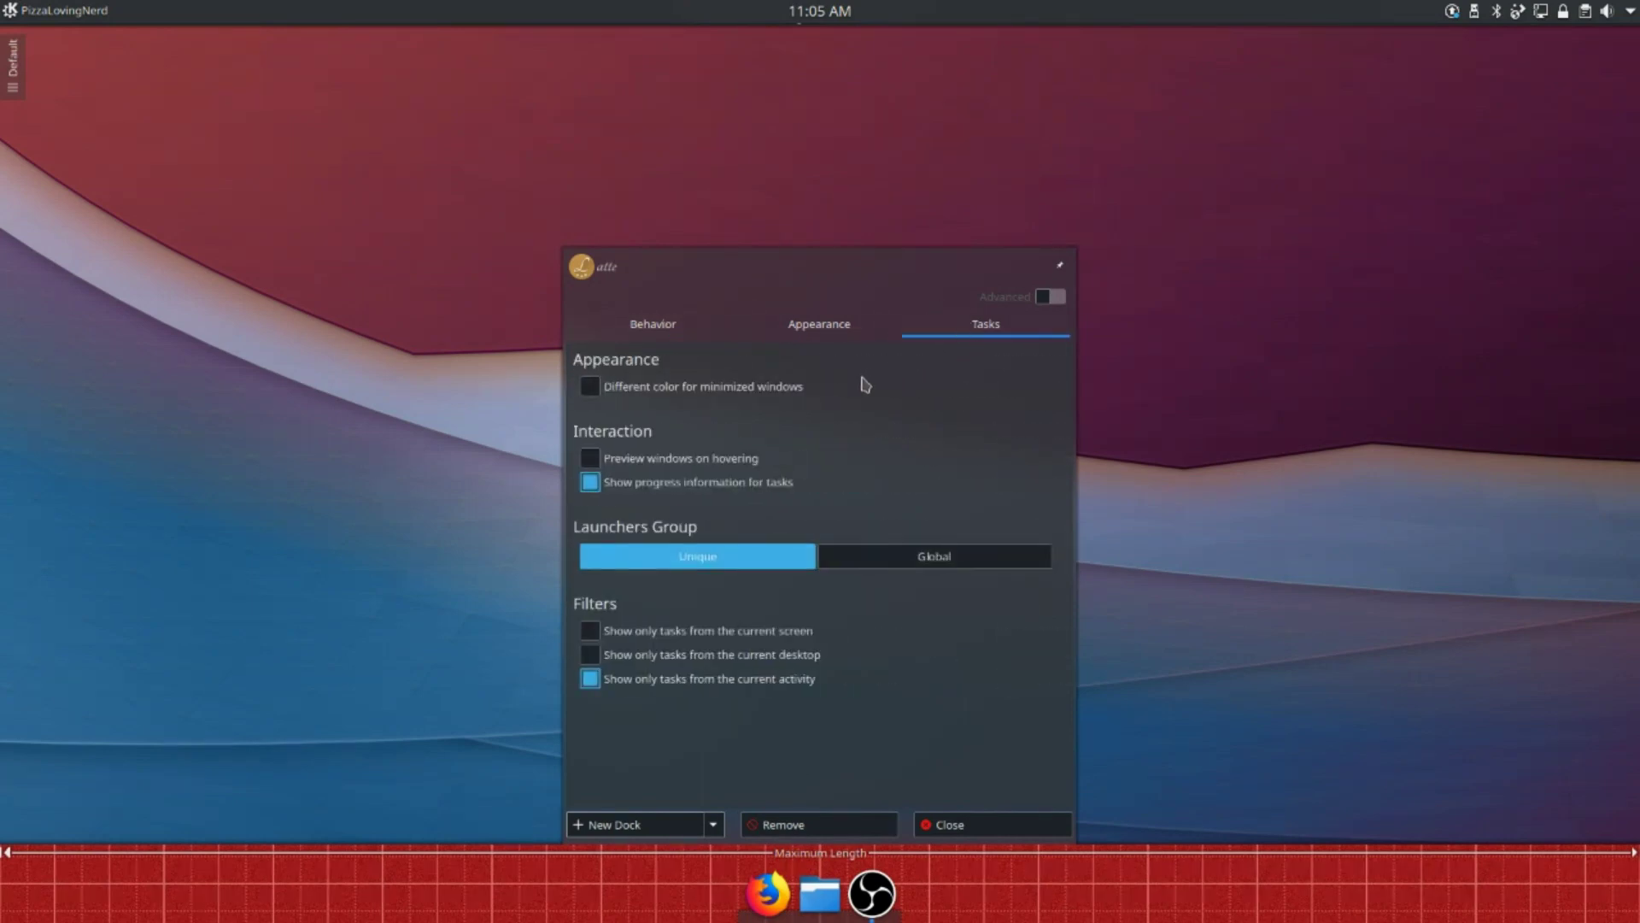
pyautogui.click(1050, 296)
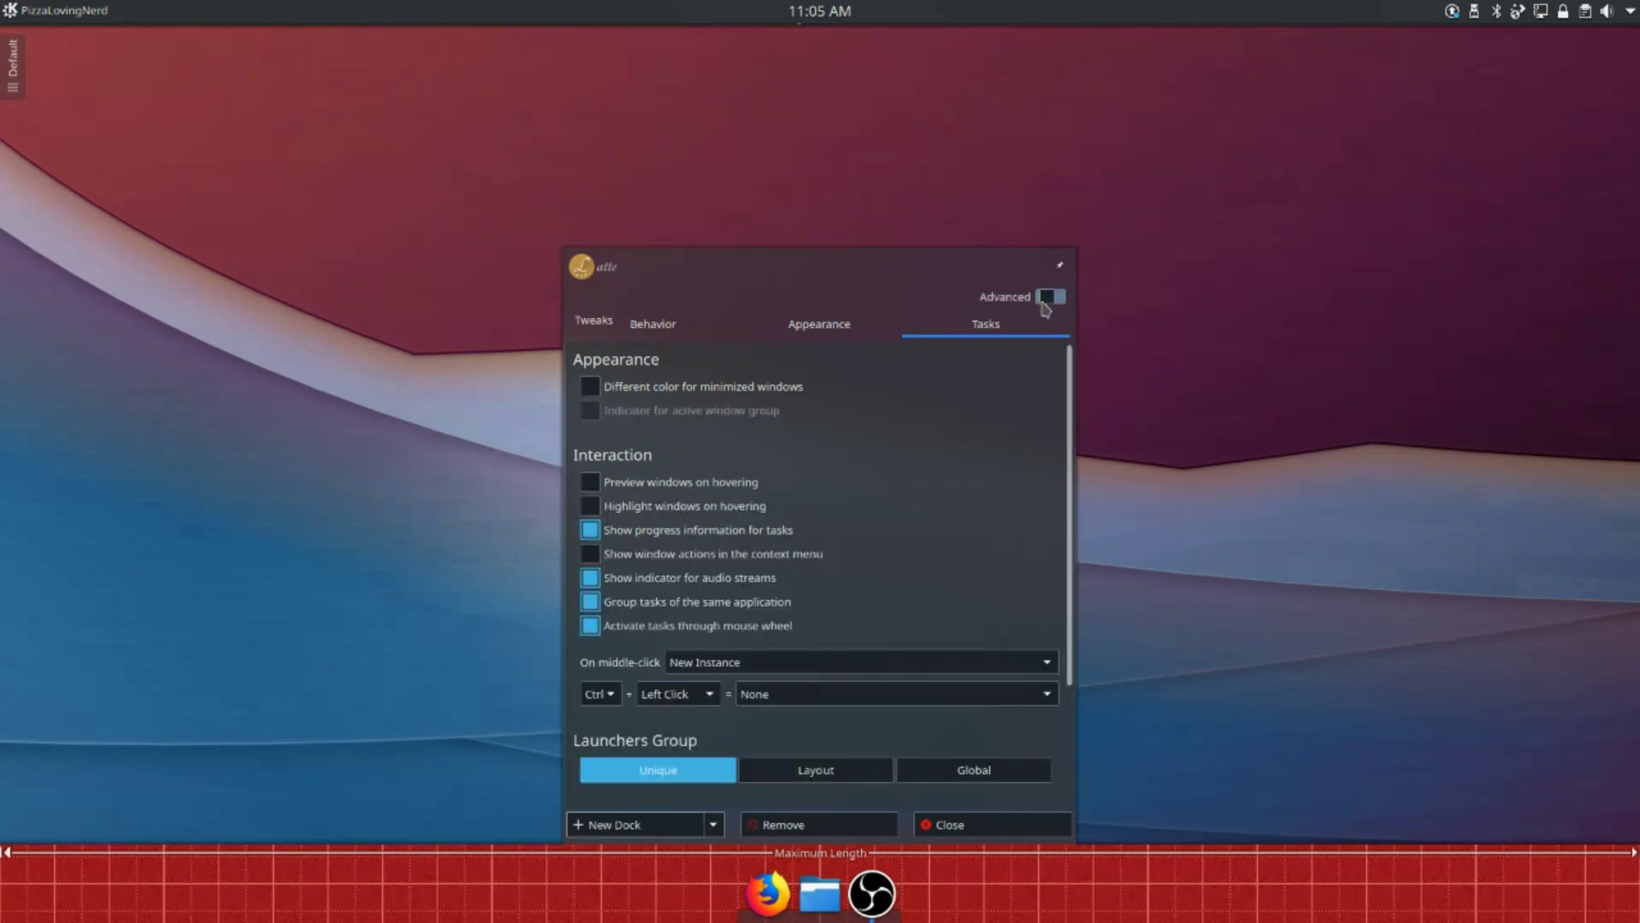
pyautogui.scroll(-3, 949, 488)
pyautogui.scroll(3, 1031, 348)
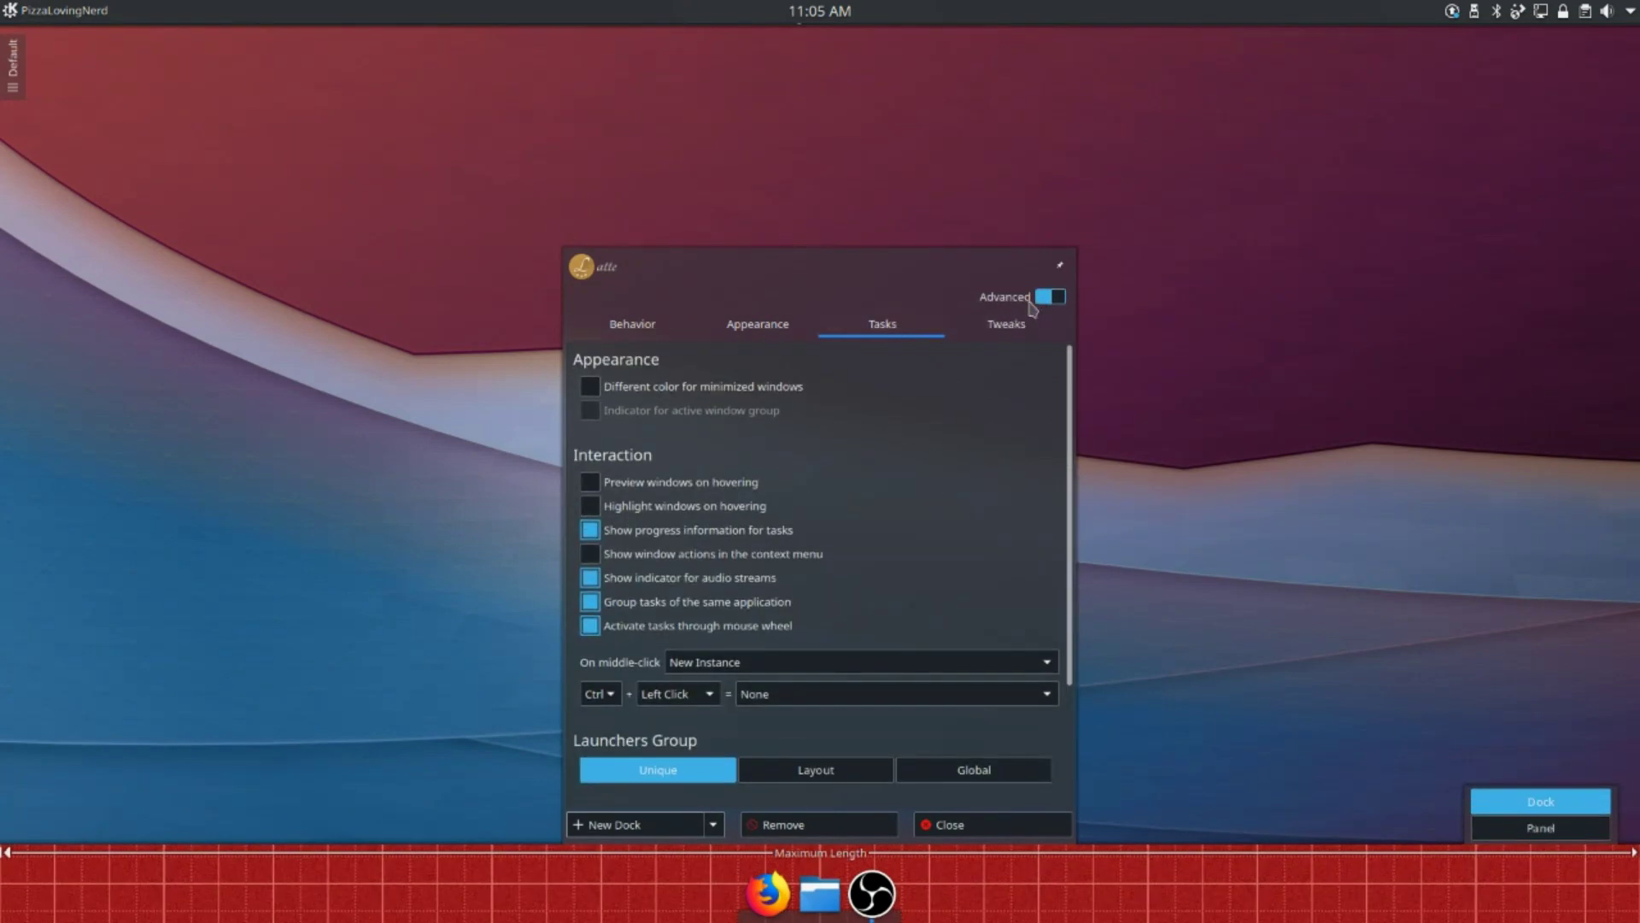
pyautogui.click(1057, 295)
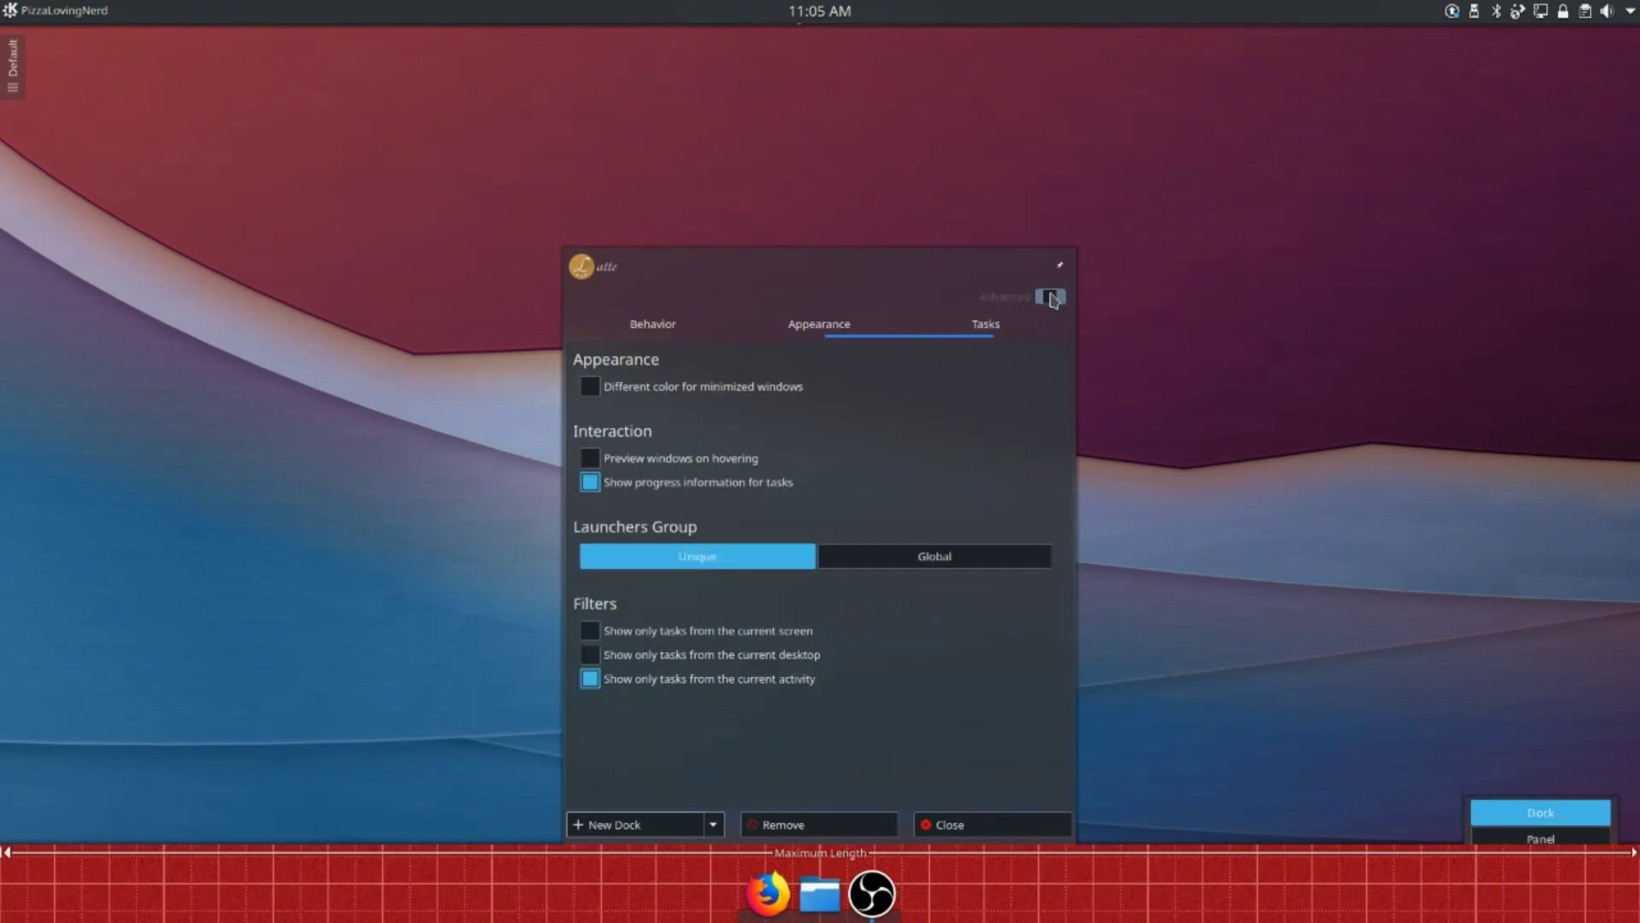
pyautogui.click(978, 825)
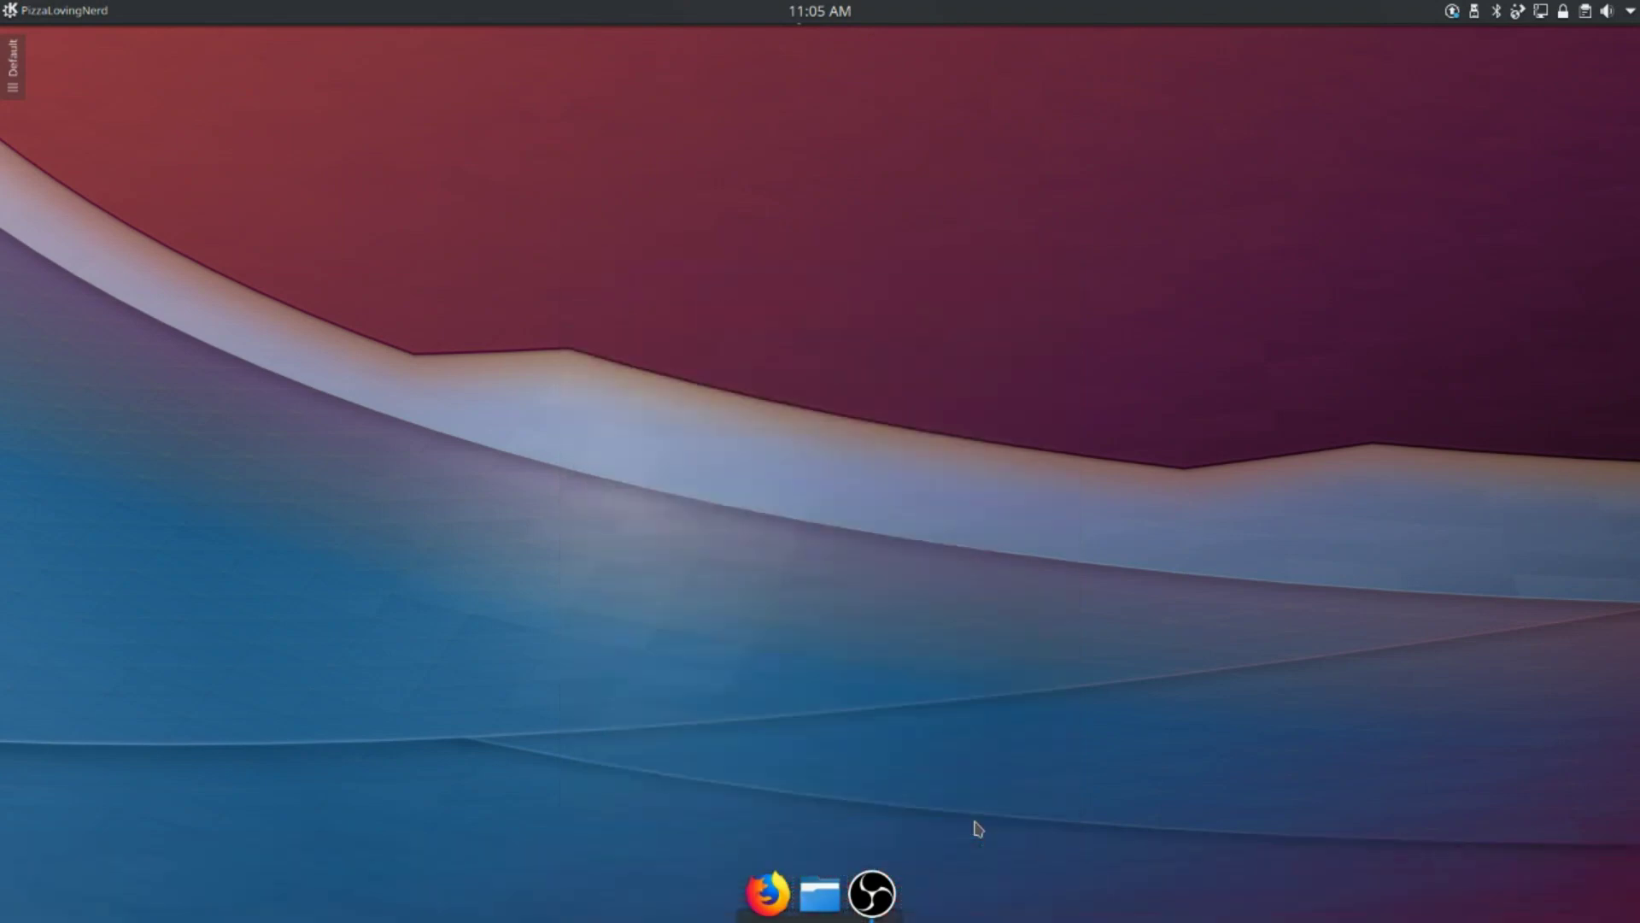
# - Remove Latte's extra top panel through its dock settings
pyautogui.rightClick(450, 22)
pyautogui.click(515, 78)
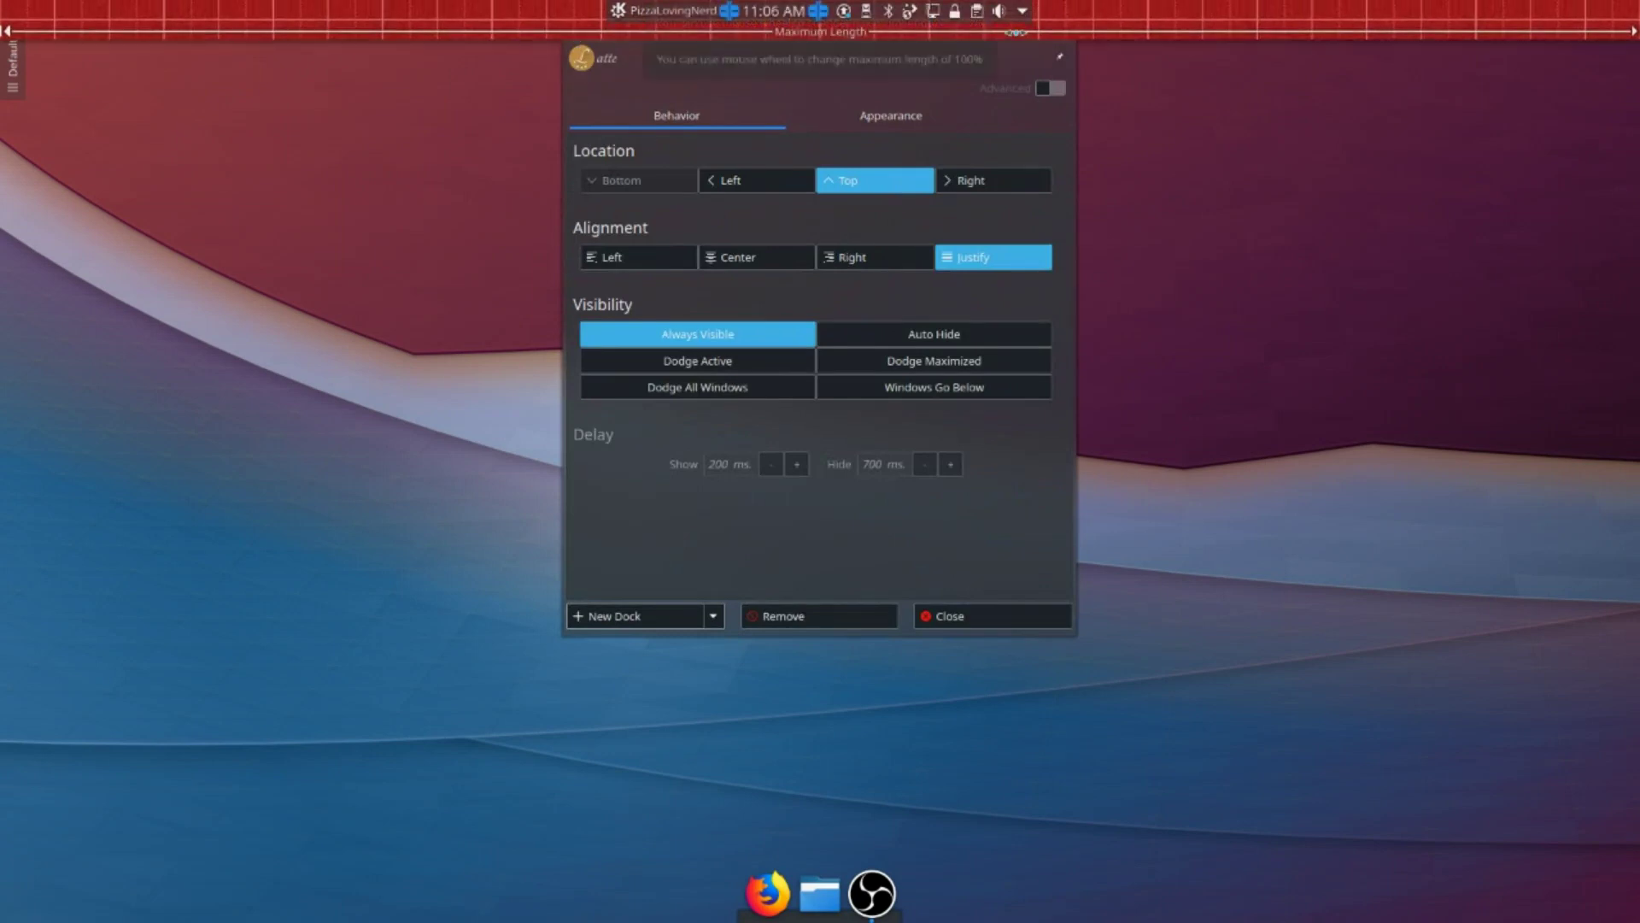
pyautogui.moveTo(748, 15)
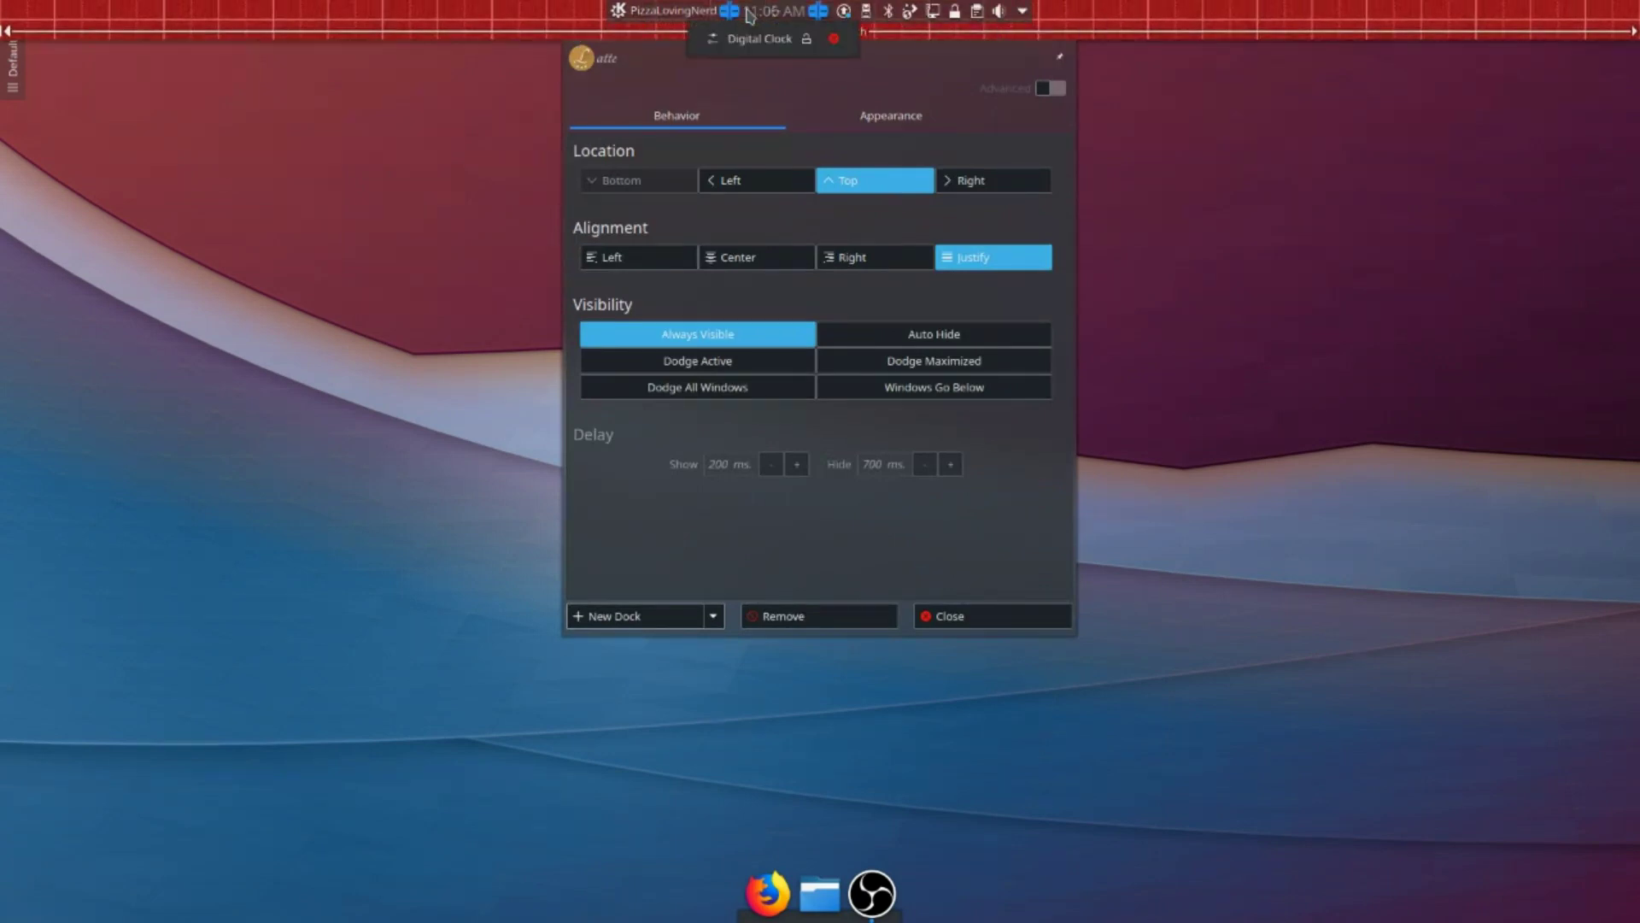
pyautogui.click(802, 618)
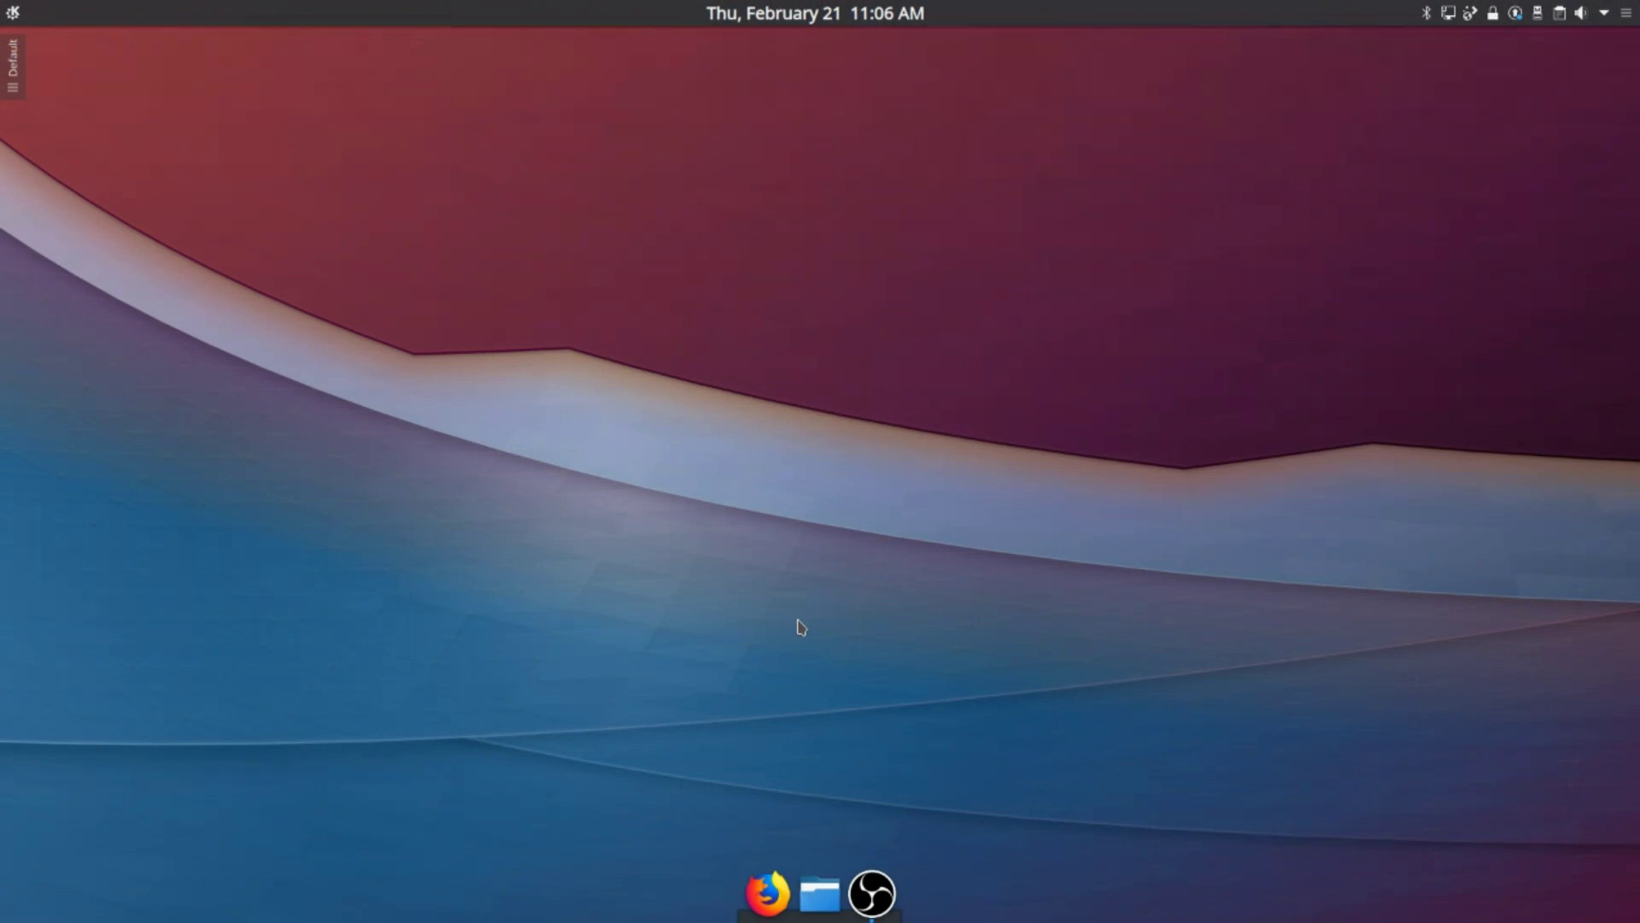
# - Add the Present Windows Button widget to the dock in front of the Firefox icon and close the widget browser
pyautogui.rightClick(801, 627)
pyautogui.press('Up')
pyautogui.press('Up')
pyautogui.press('Up')
pyautogui.press('Up')
pyautogui.press('Up')
pyautogui.press('Up')
pyautogui.press('Up')
pyautogui.press('Up')
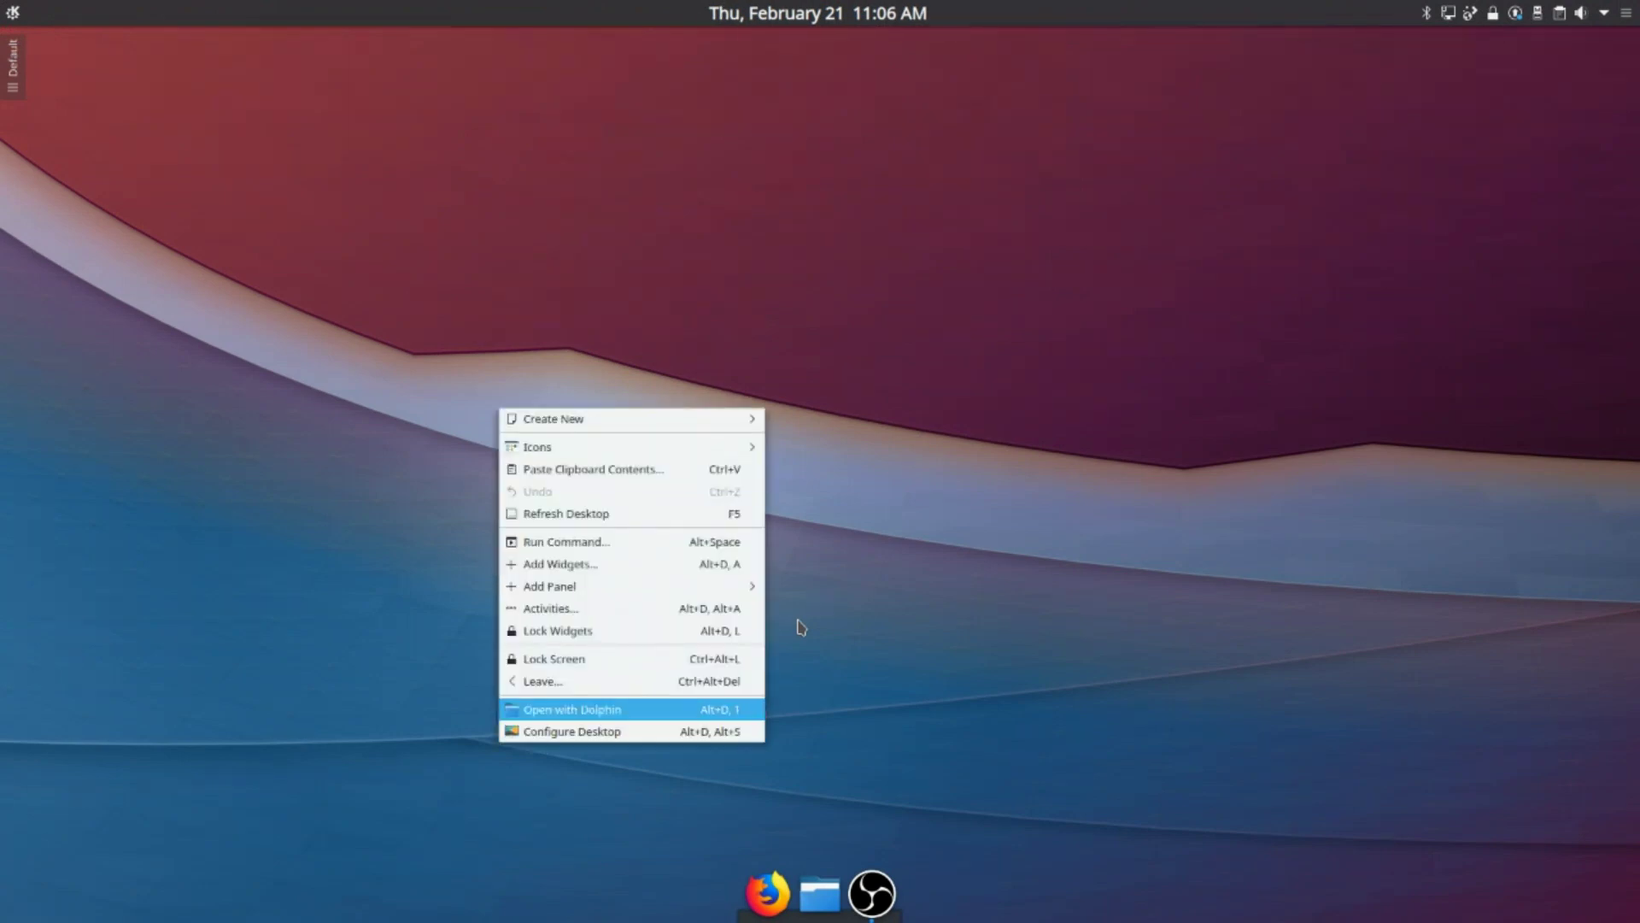
pyautogui.press('Down')
pyautogui.press('Return')
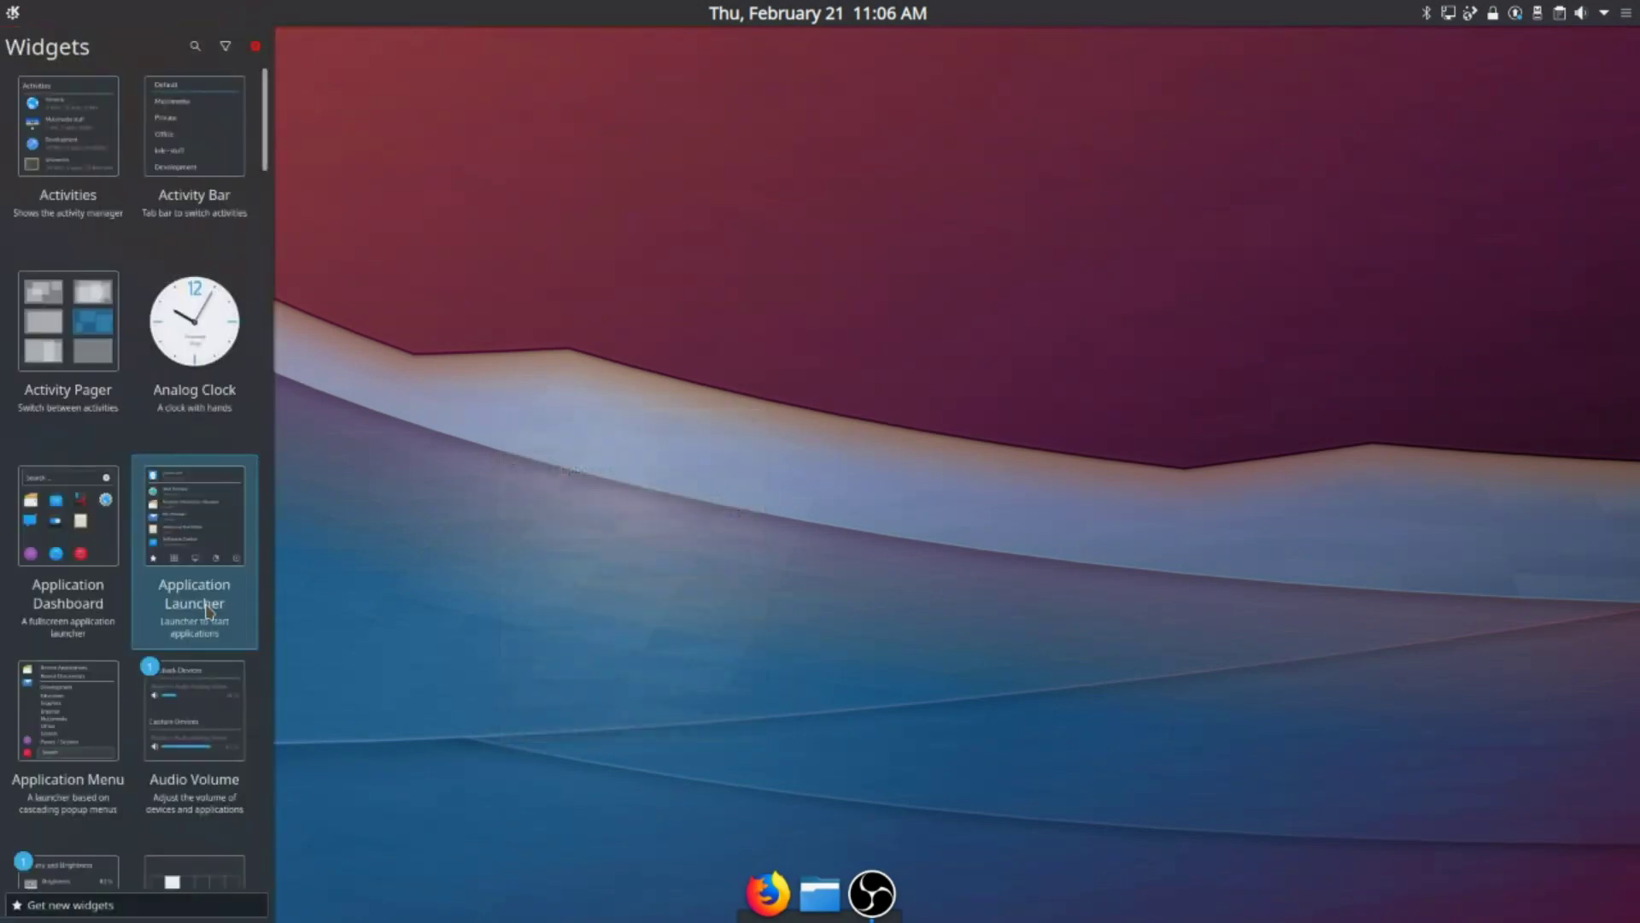
pyautogui.moveTo(260, 205); pyautogui.dragTo(278, 708)
pyautogui.moveTo(72, 427); pyautogui.dragTo(749, 906)
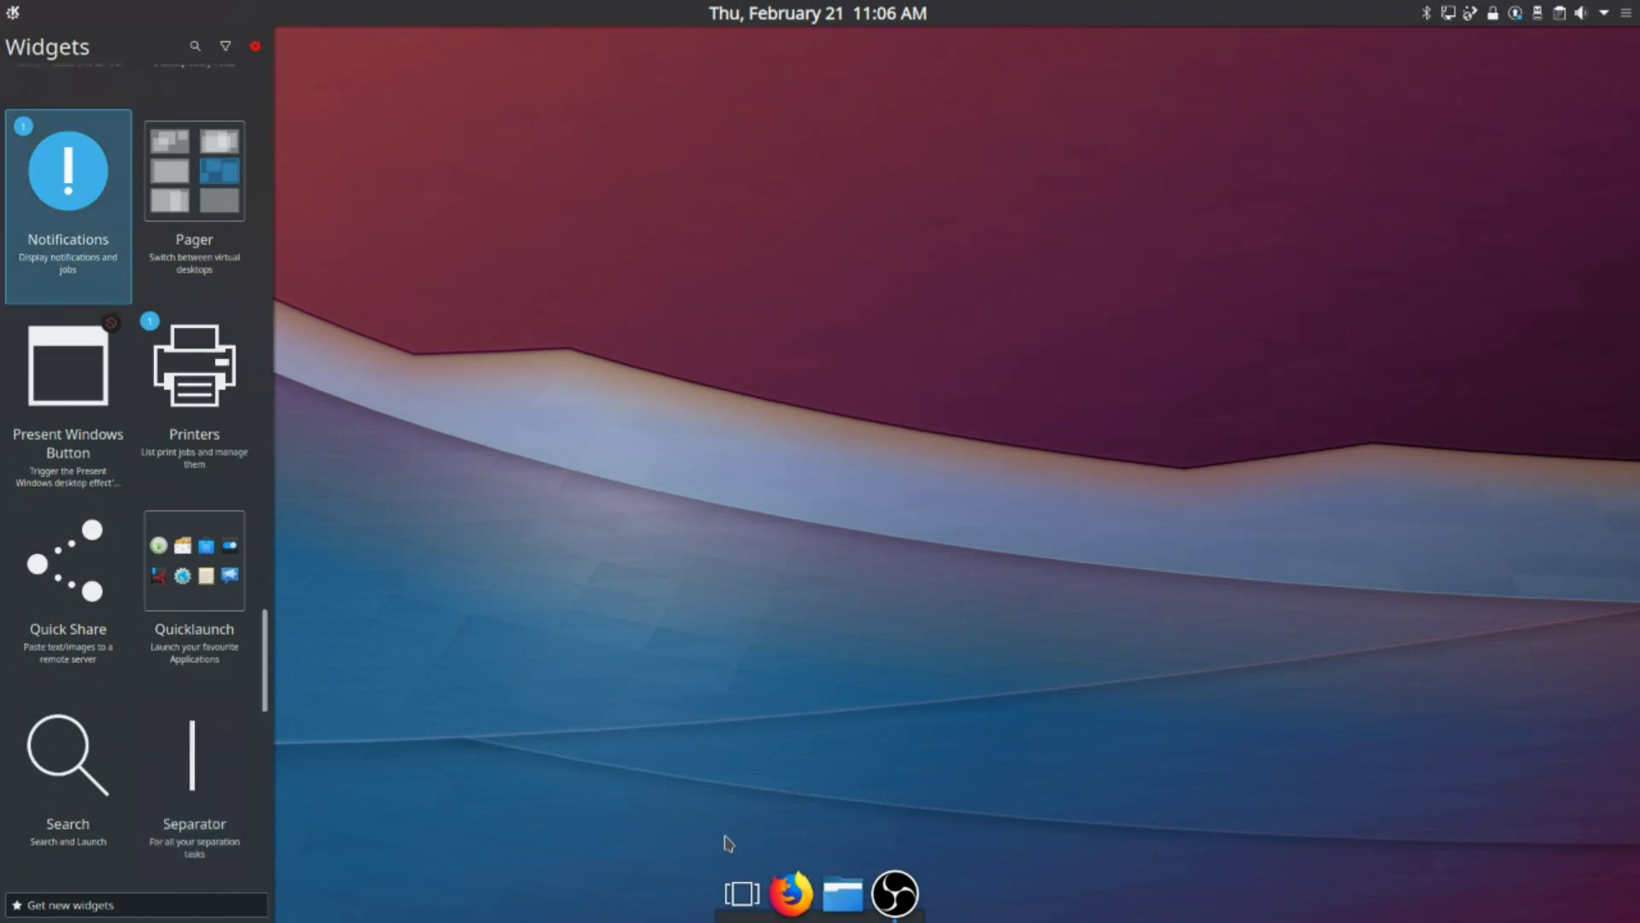
pyautogui.click(256, 46)
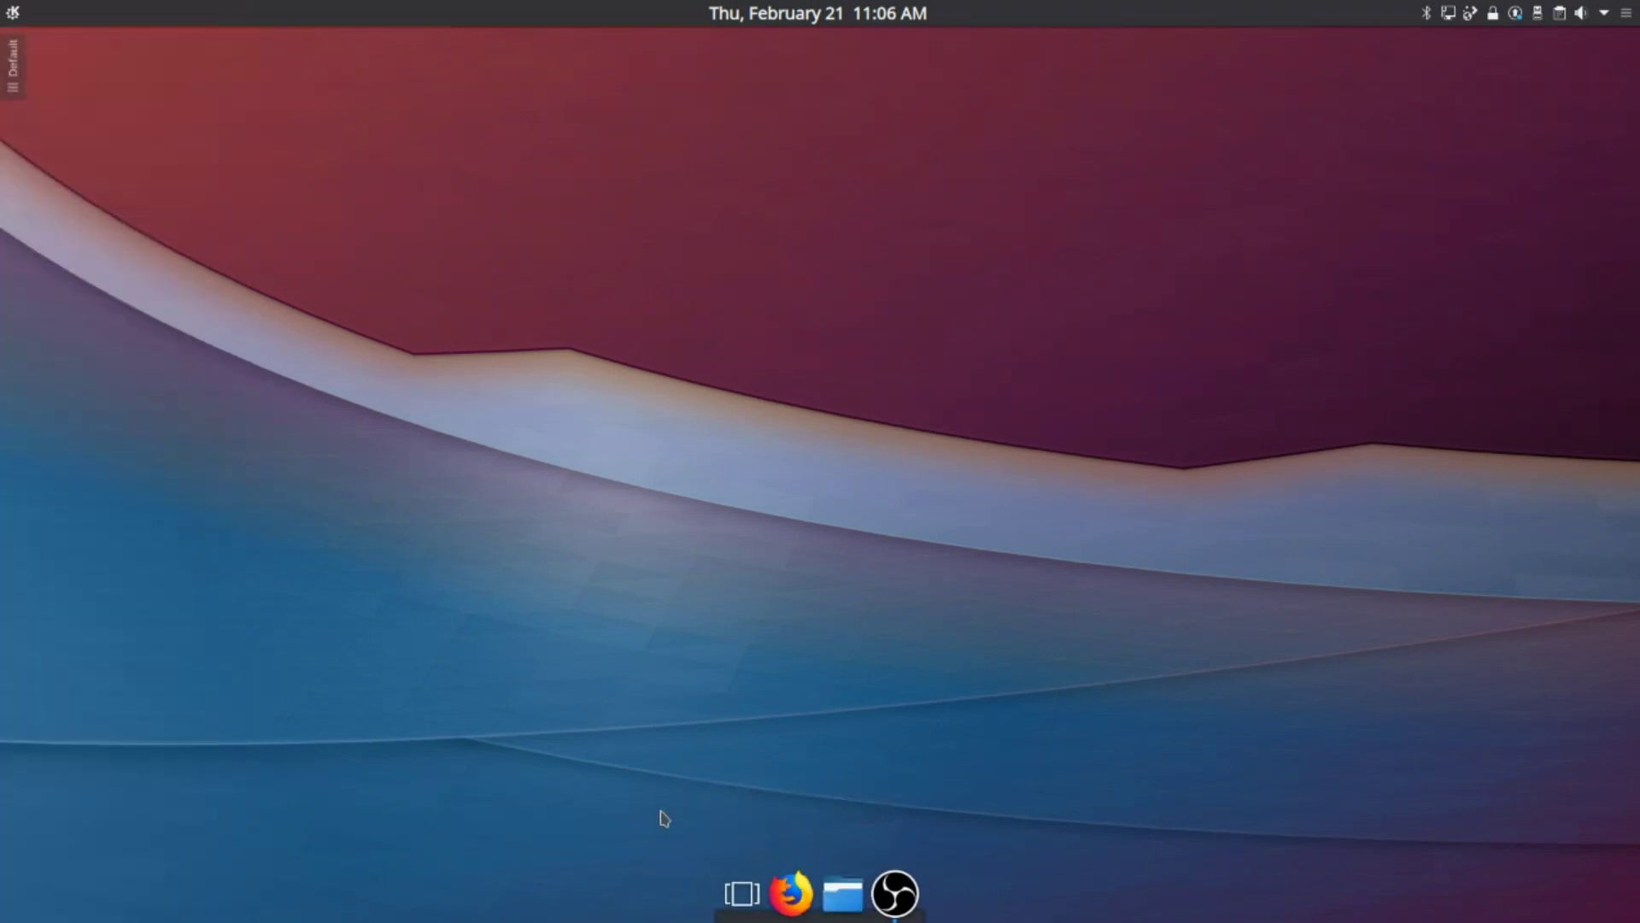
# - Pin OBS to the dock and move its icon between Firefox and the file manager
pyautogui.click(892, 889)
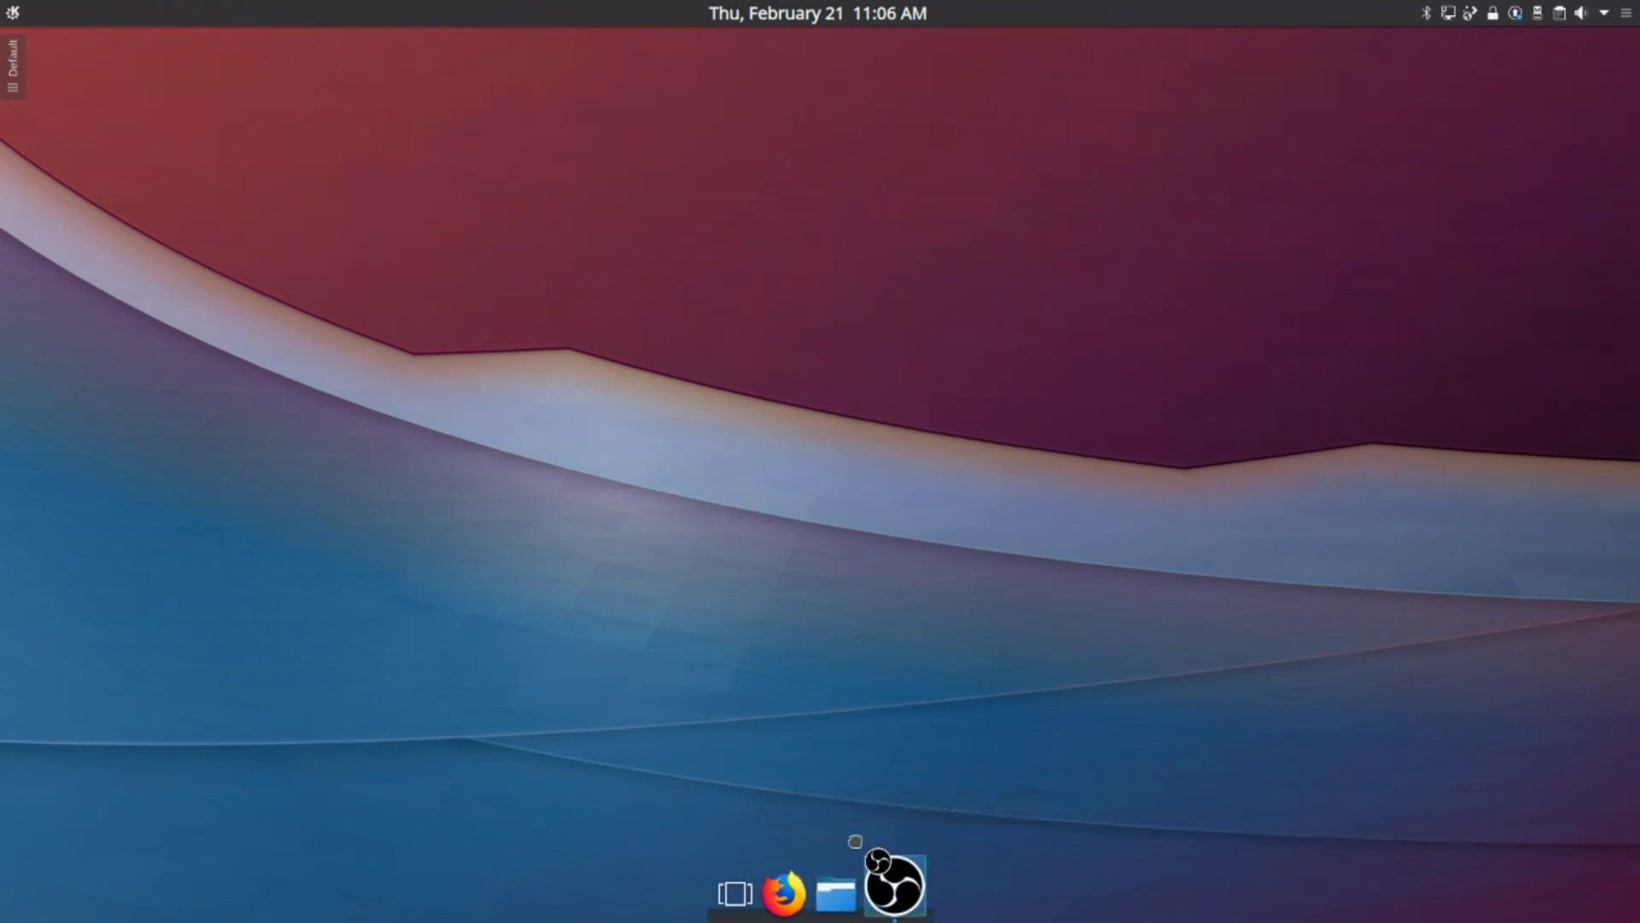
pyautogui.rightClick(904, 880)
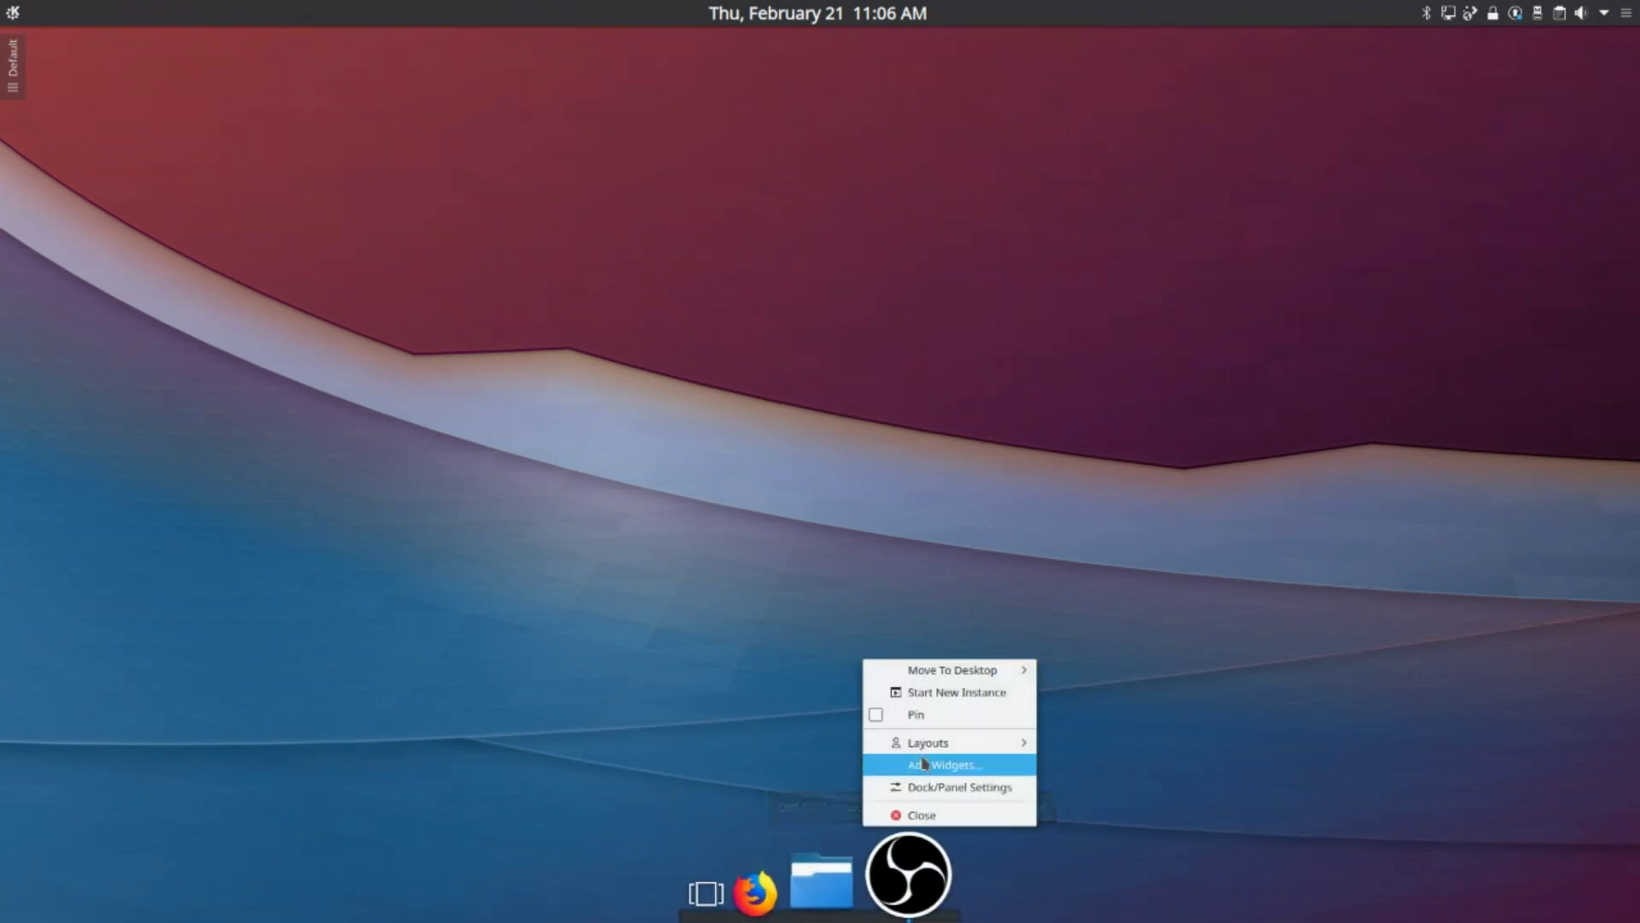
pyautogui.click(910, 715)
pyautogui.moveTo(900, 895); pyautogui.dragTo(838, 907)
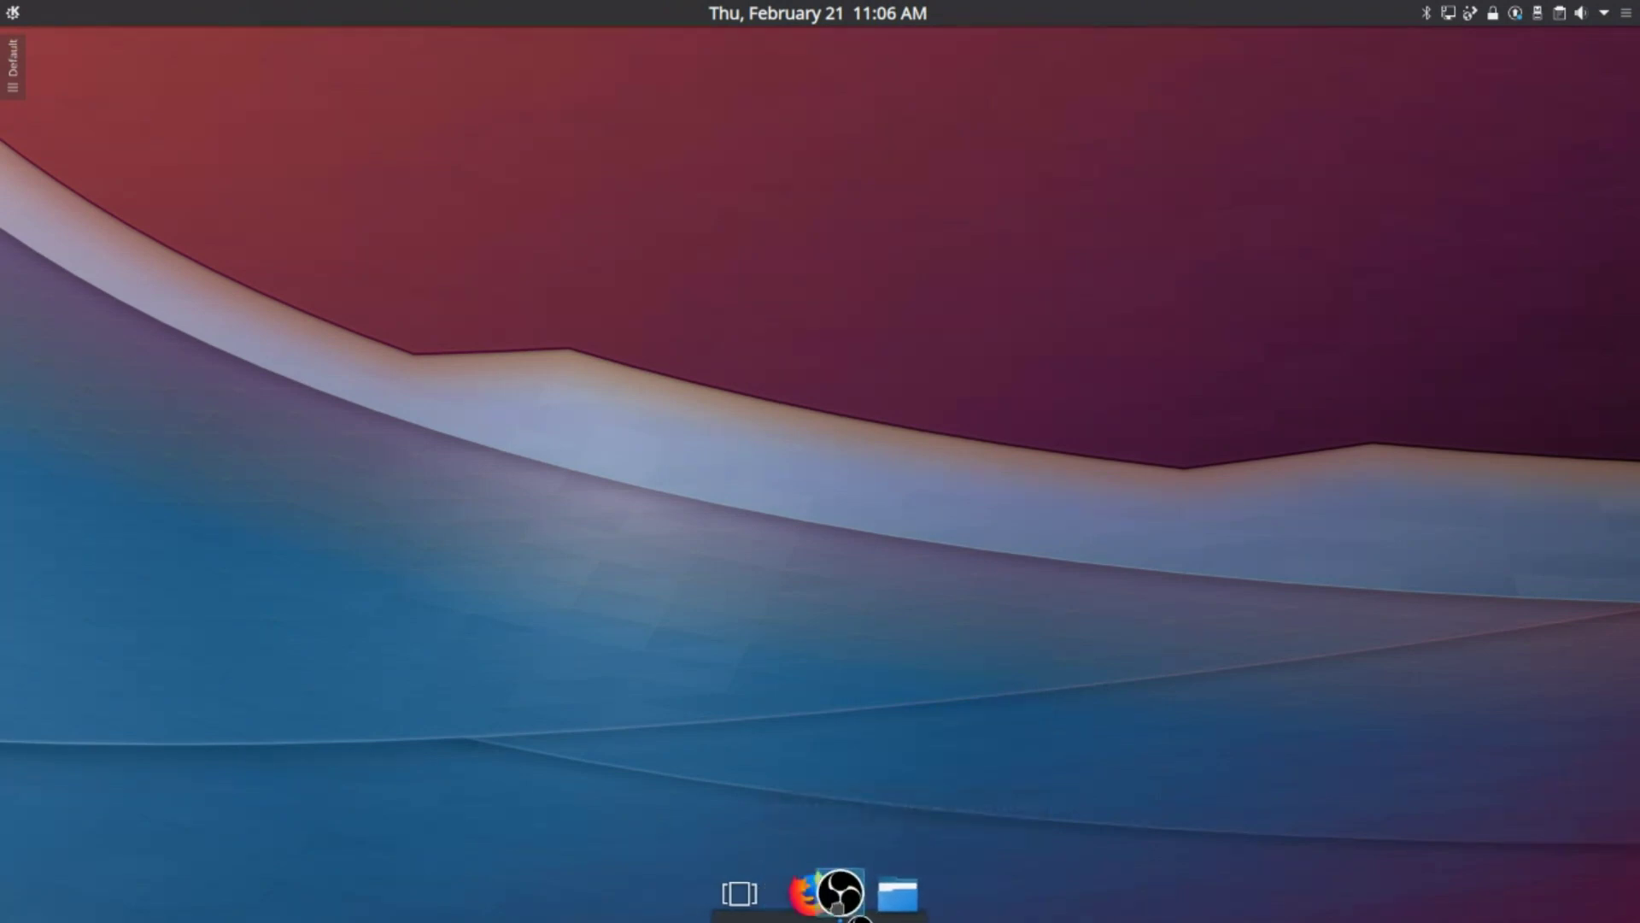
# - Replace the Firefox launcher in the dock with a pinned Chromium icon placed in front of OBS
pyautogui.rightClick(812, 906)
pyautogui.click(779, 760)
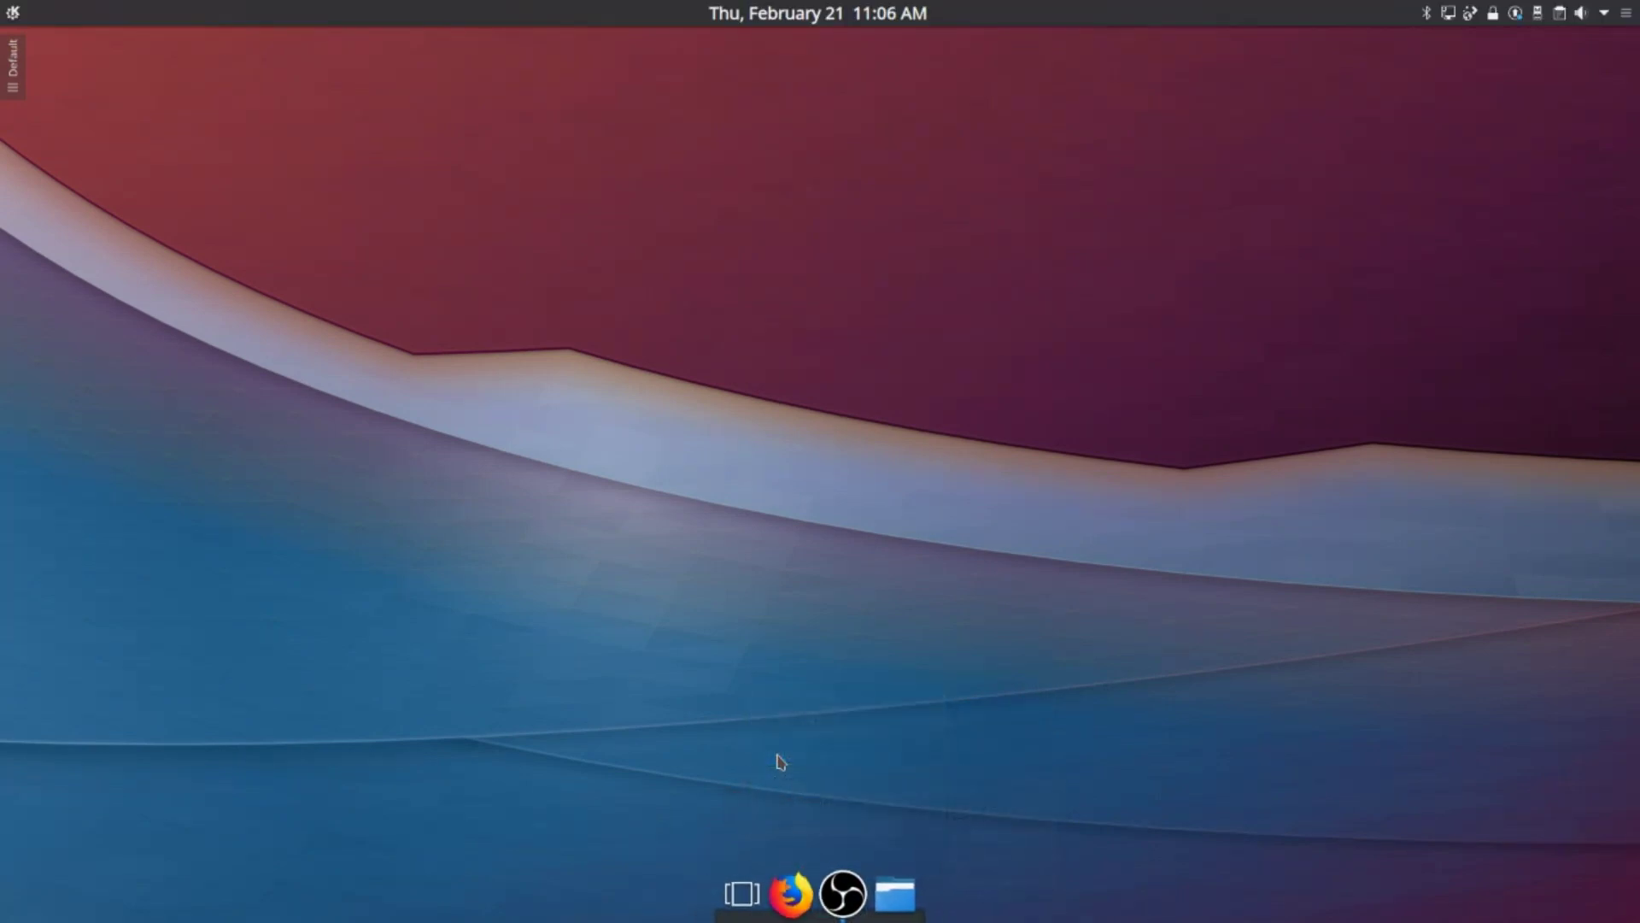
pyautogui.hotkey('alt', 'F1')
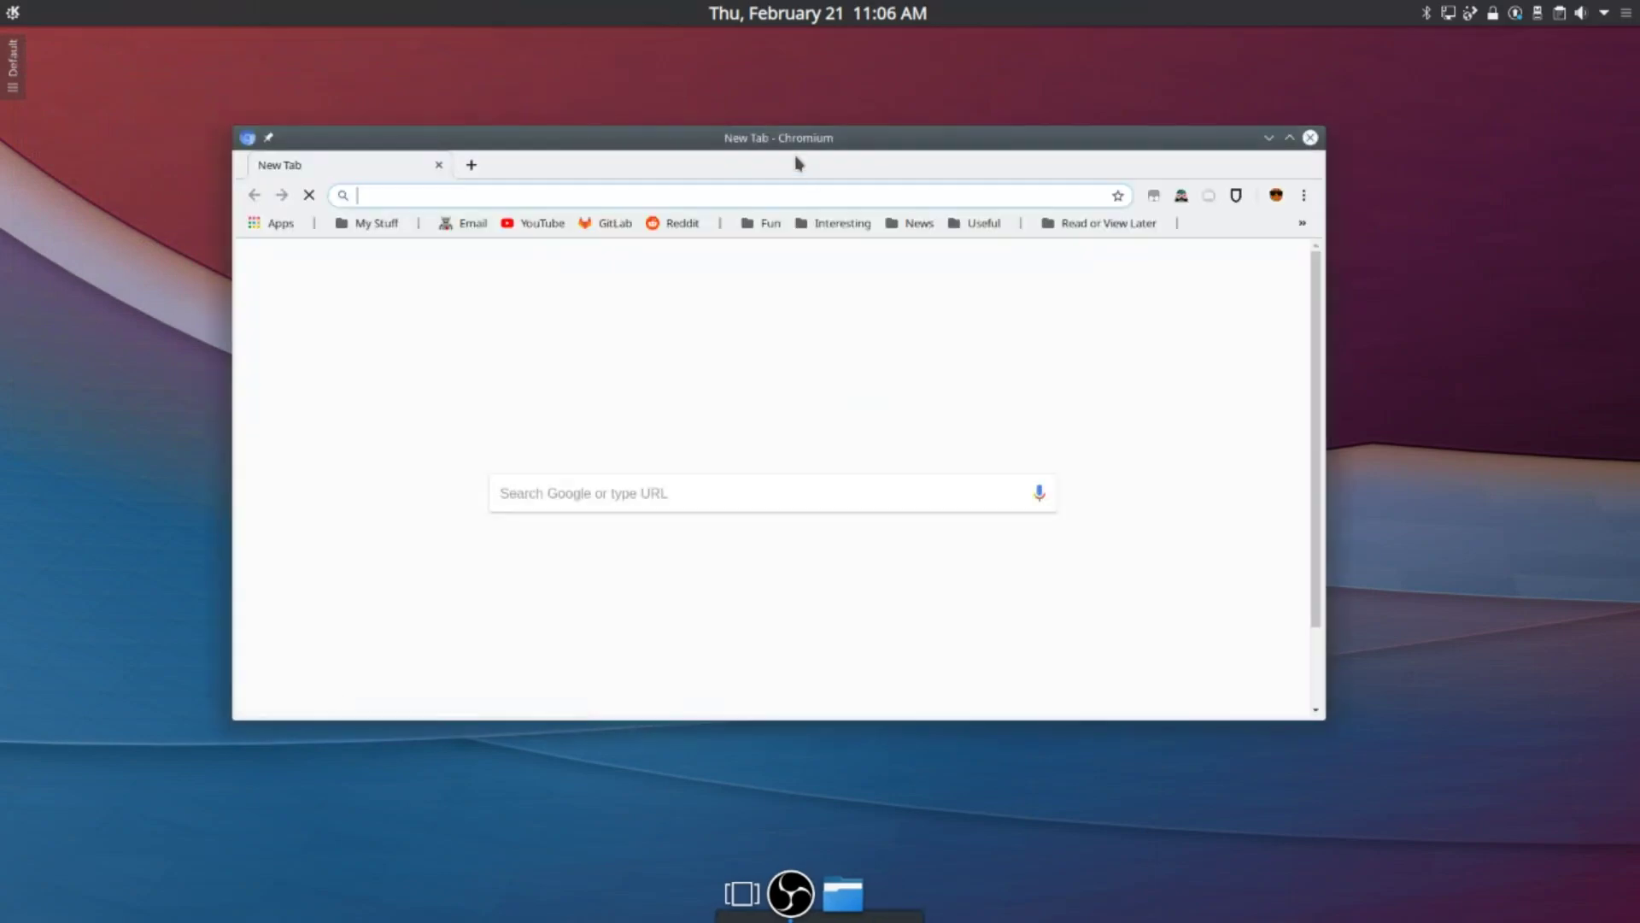
pyautogui.rightClick(897, 893)
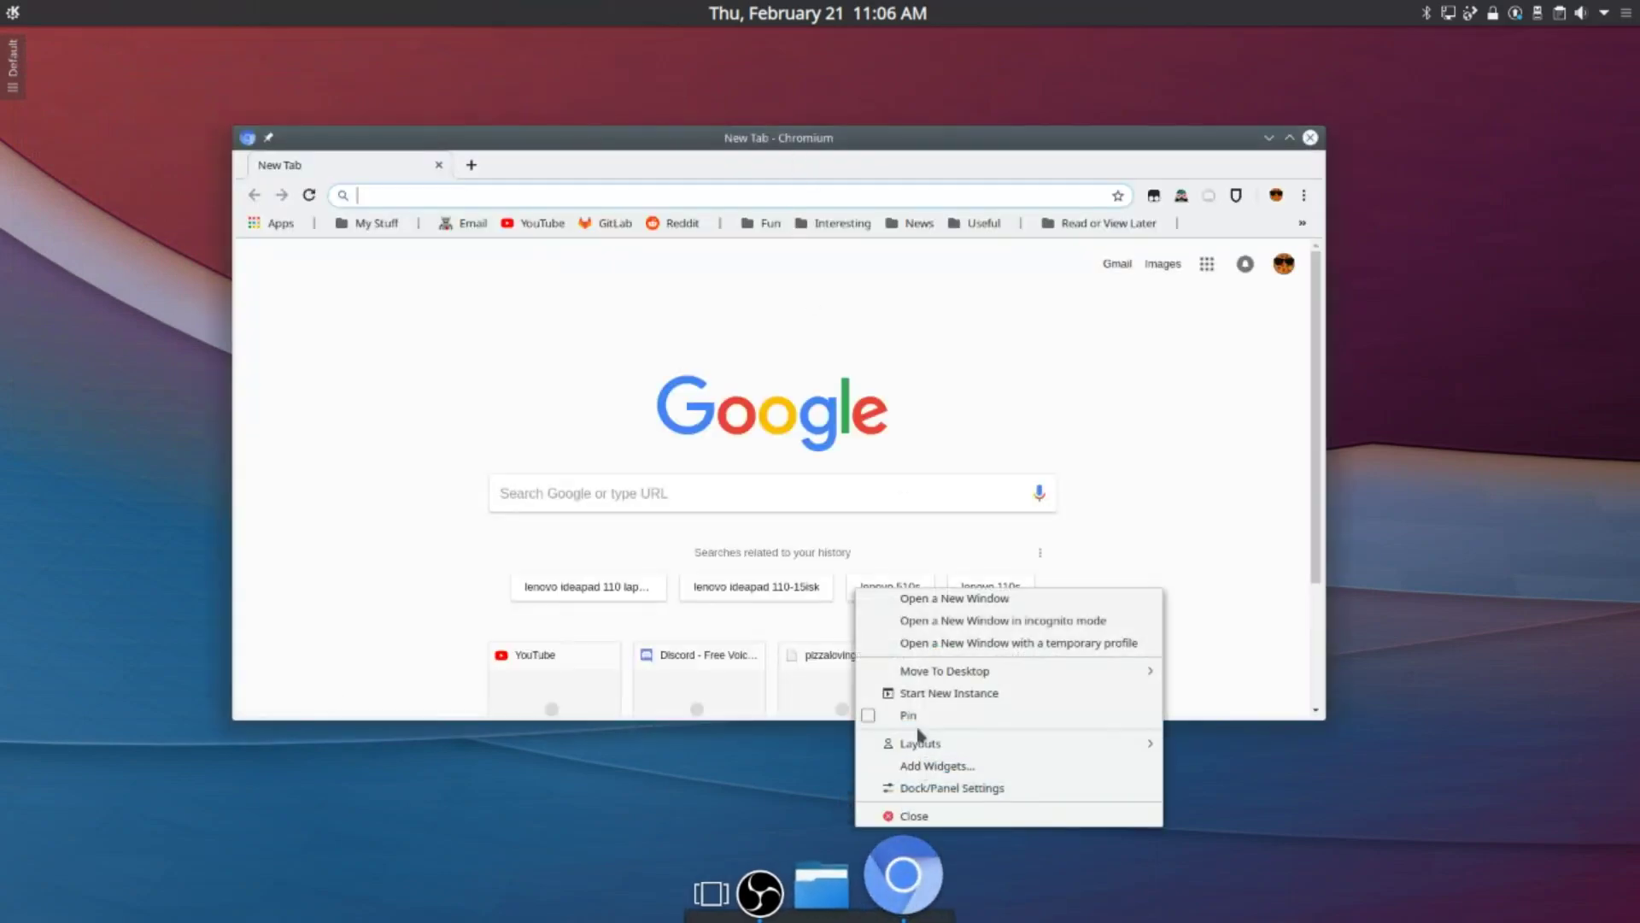
pyautogui.moveTo(754, 893); pyautogui.dragTo(769, 893)
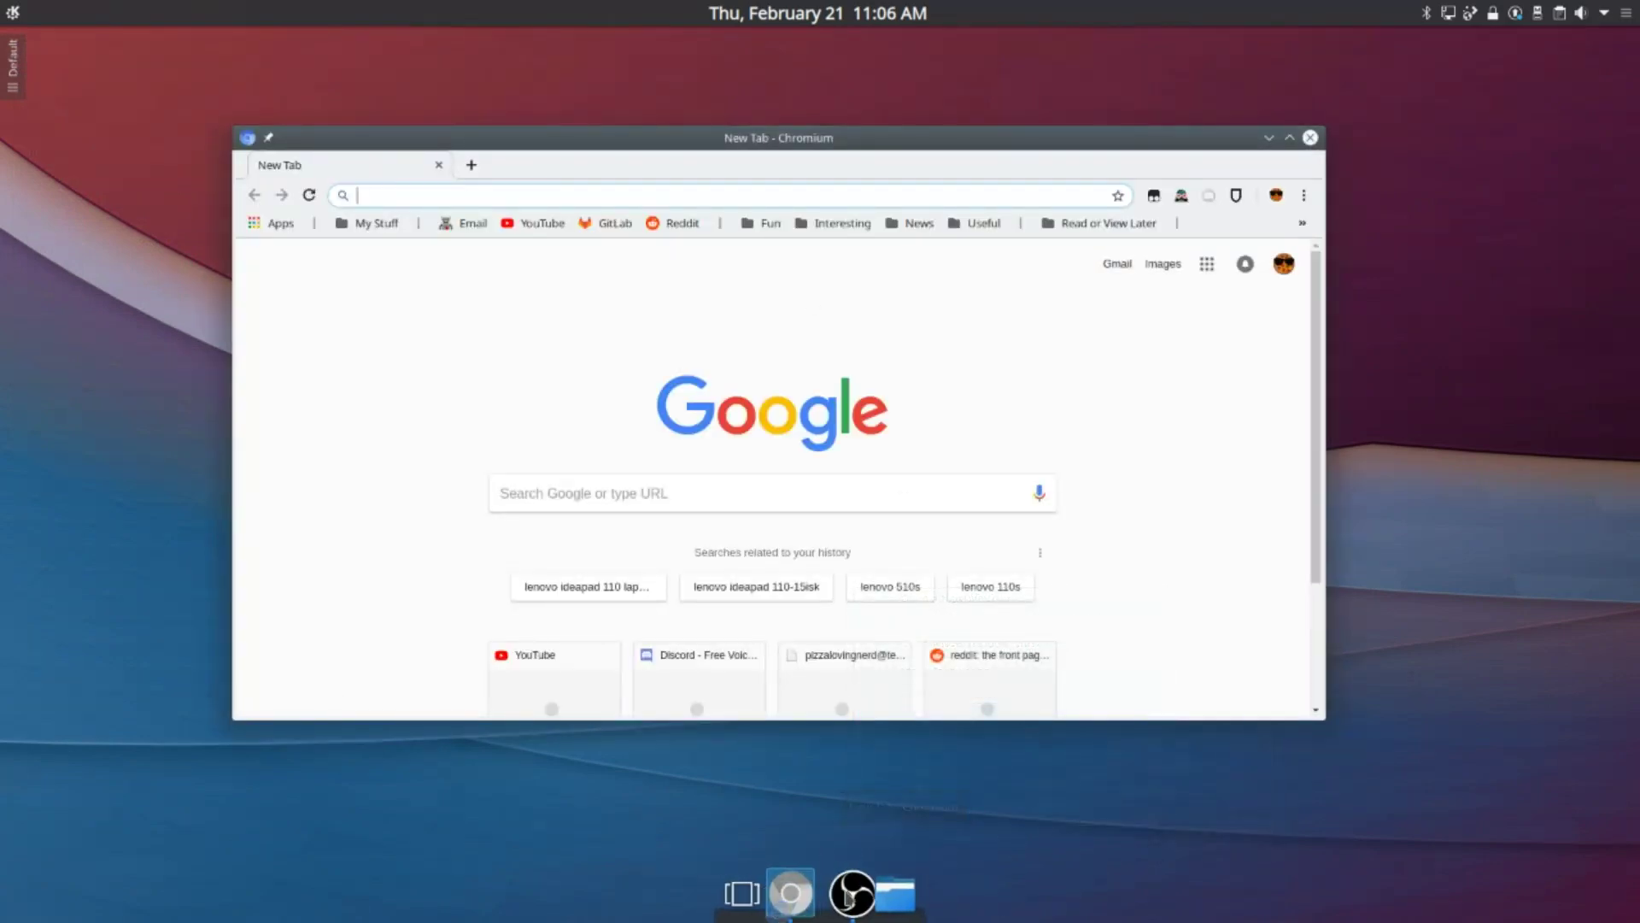
# - Move the file manager icon between Chromium and OBS in the dock and close the Chromium window
pyautogui.moveTo(913, 889); pyautogui.dragTo(802, 900)
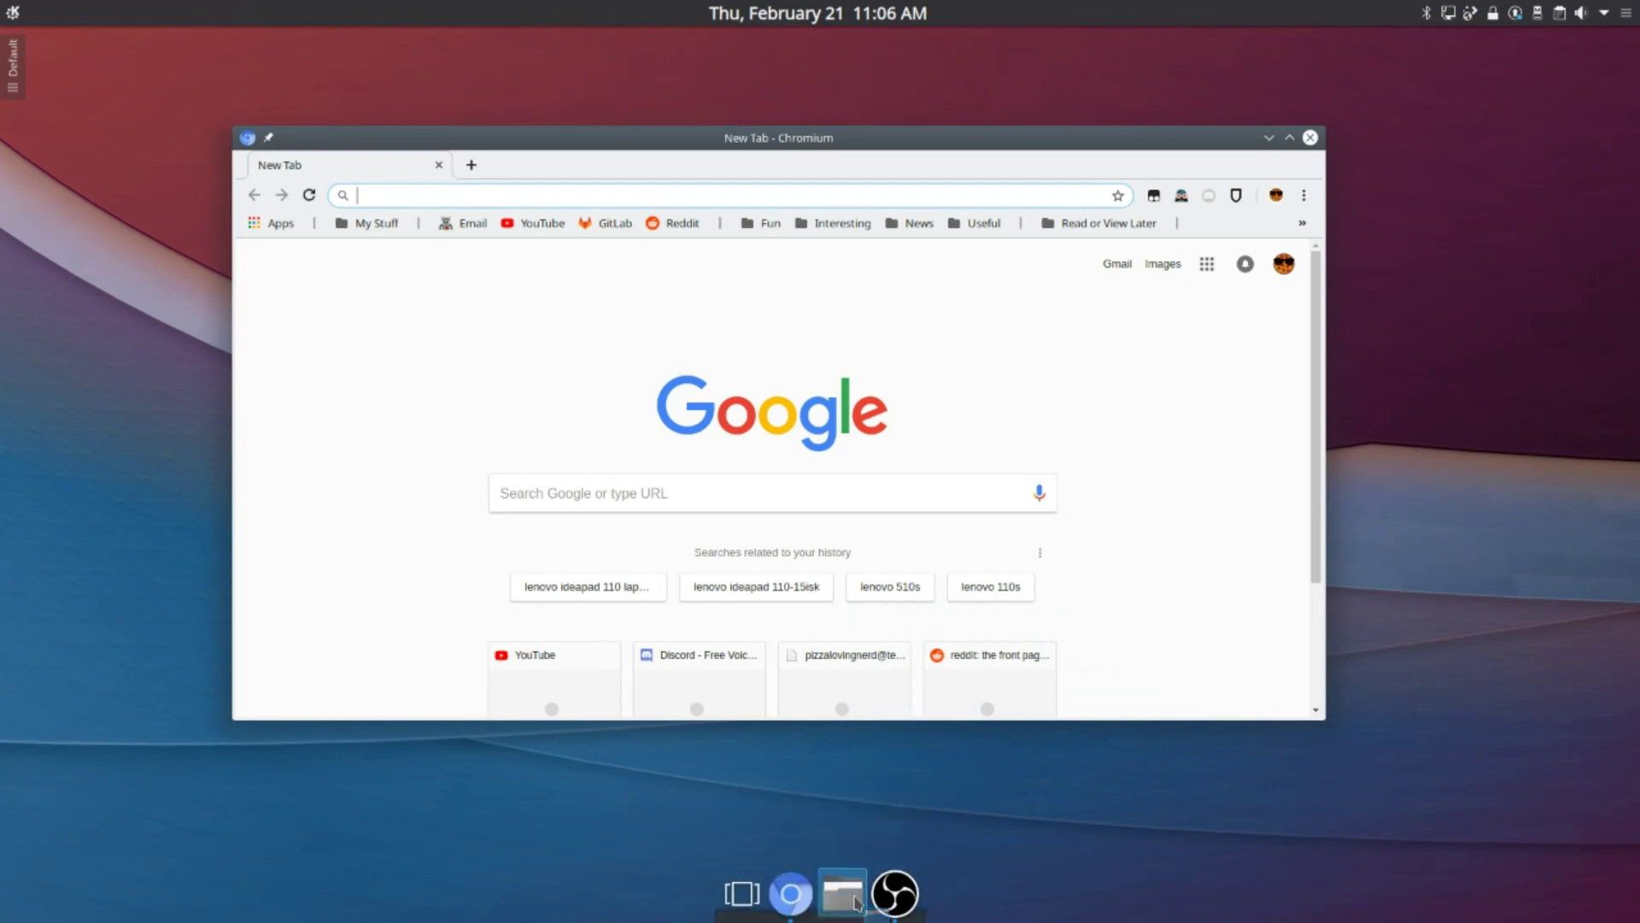
pyautogui.click(1310, 137)
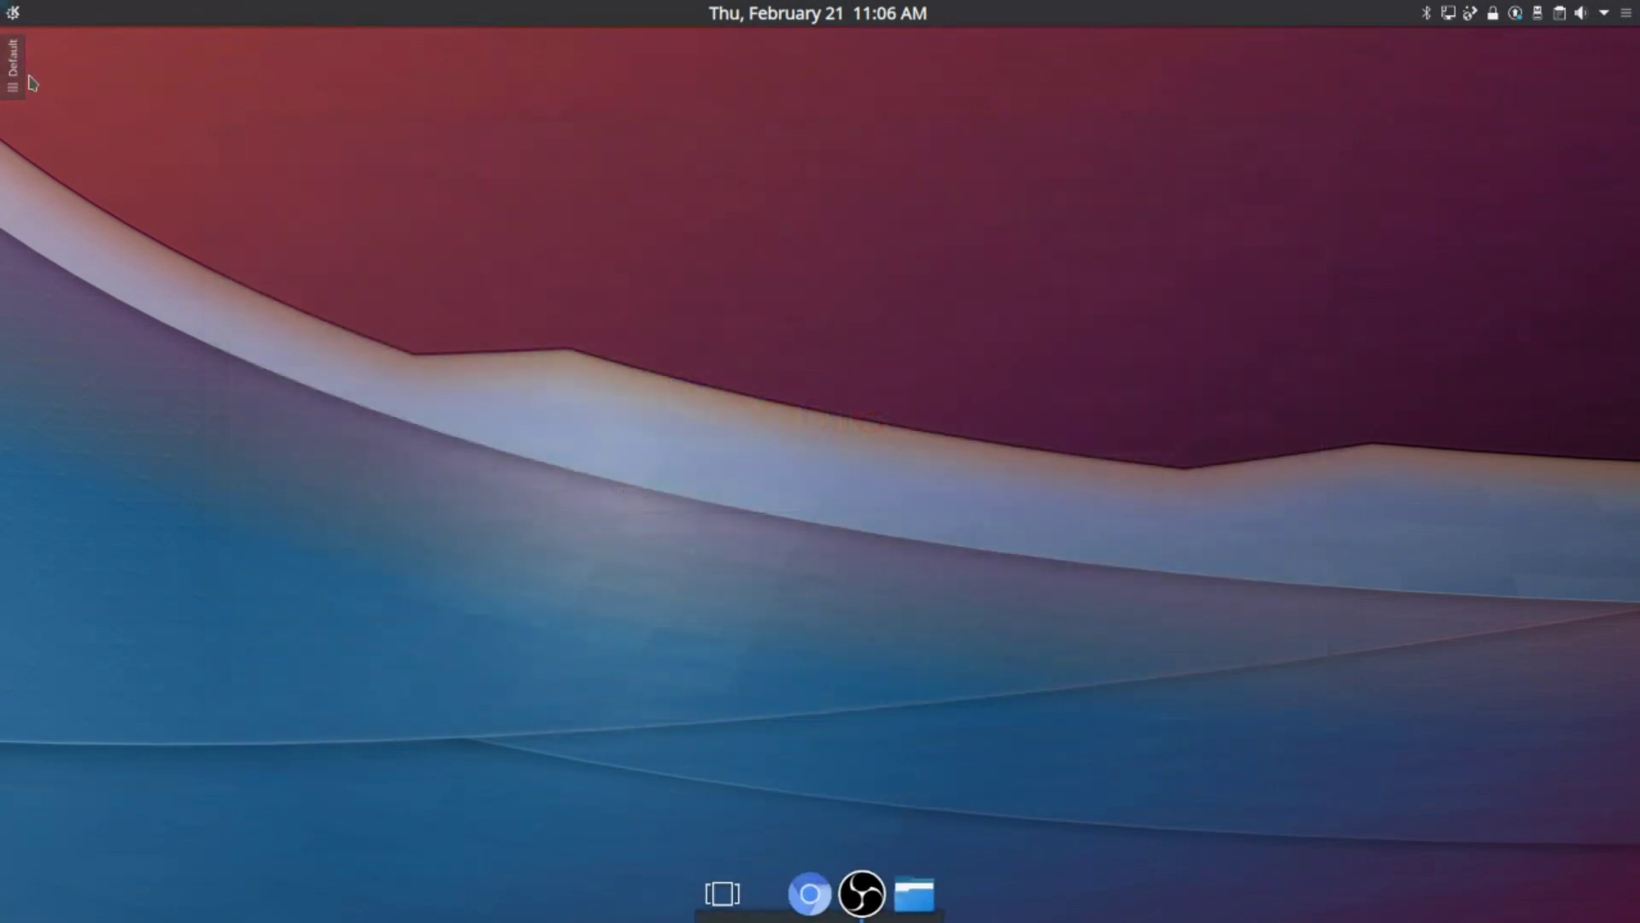
# - Launch System Settings, pin it to the dock and close its window
pyautogui.click(13, 13)
pyautogui.click(154, 109)
pyautogui.rightClick(932, 878)
pyautogui.click(938, 714)
pyautogui.click(863, 38)
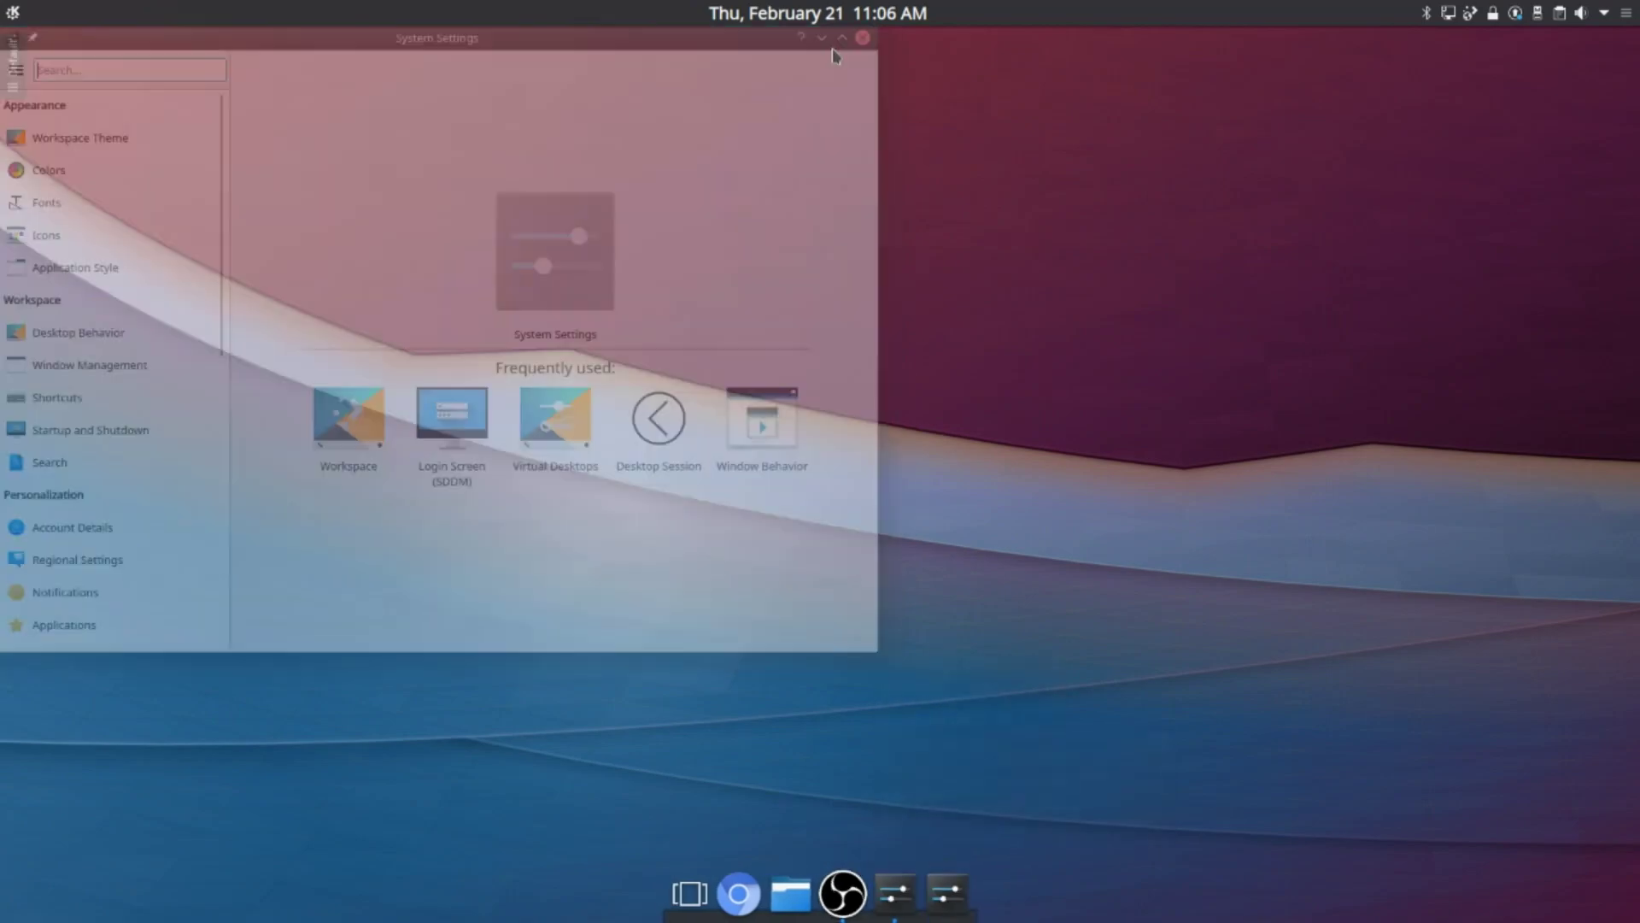
# - Launch Discover, pin it to the dock in front of System Settings and close its window
pyautogui.click(13, 13)
pyautogui.click(516, 111)
pyautogui.rightClick(947, 893)
pyautogui.click(965, 714)
pyautogui.moveTo(948, 894); pyautogui.dragTo(875, 897)
pyautogui.click(1628, 37)
# - Launch LibreOffice Writer, Calc and Impress from the launcher's Office category
pyautogui.click(13, 13)
pyautogui.moveTo(586, 265)
pyautogui.click(247, 292)
pyautogui.click(13, 13)
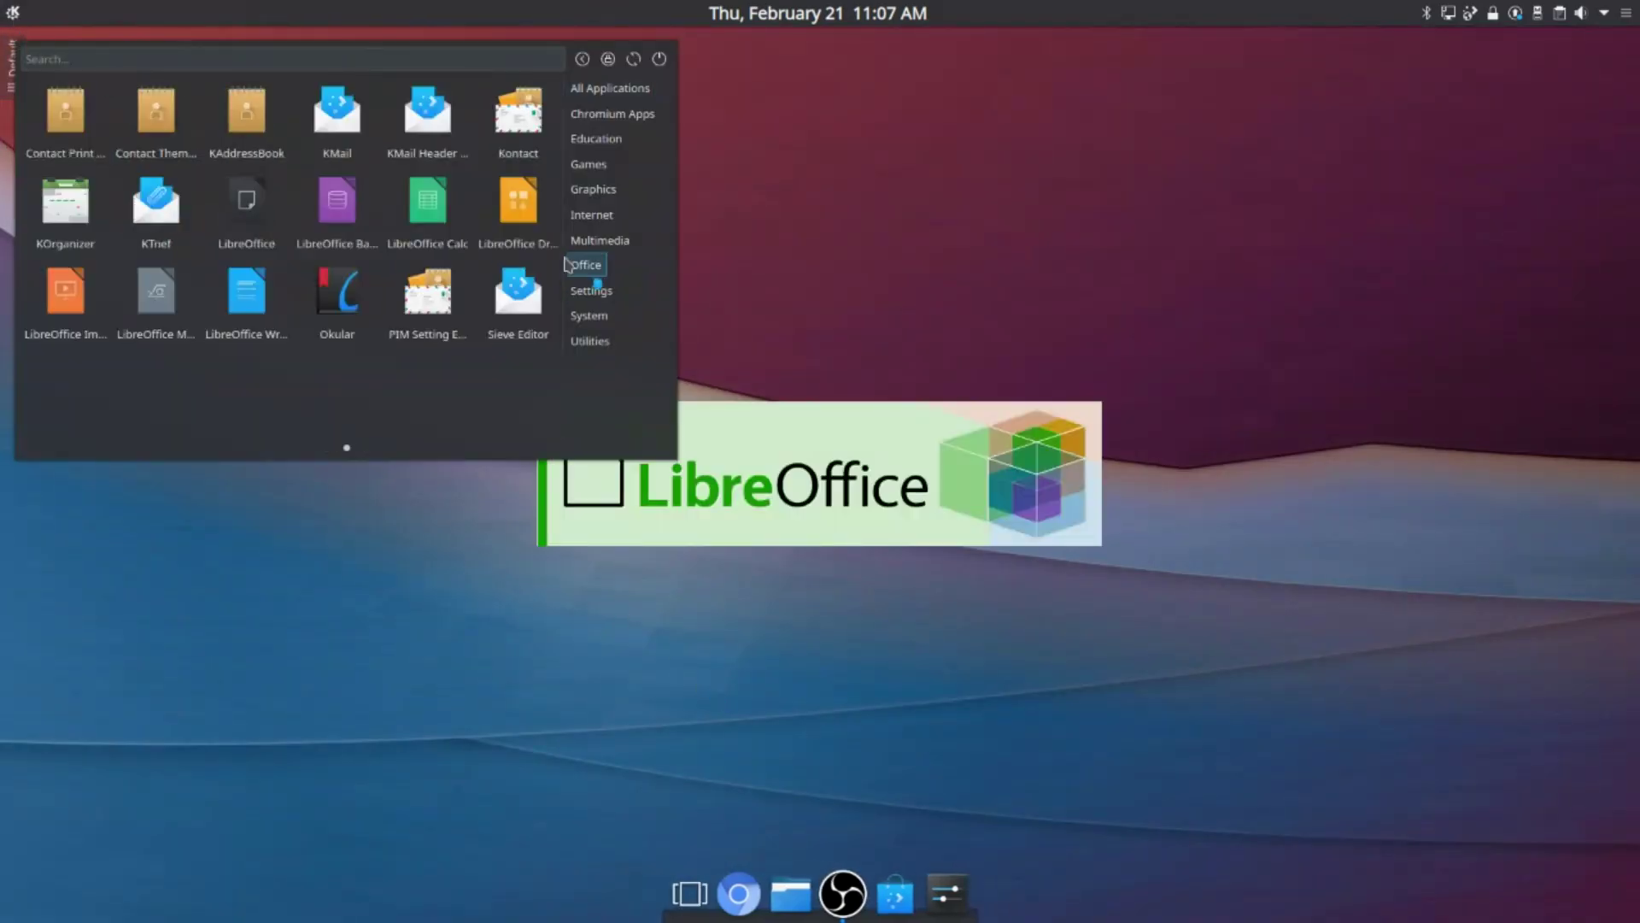
pyautogui.click(418, 224)
pyautogui.click(13, 13)
pyautogui.click(67, 295)
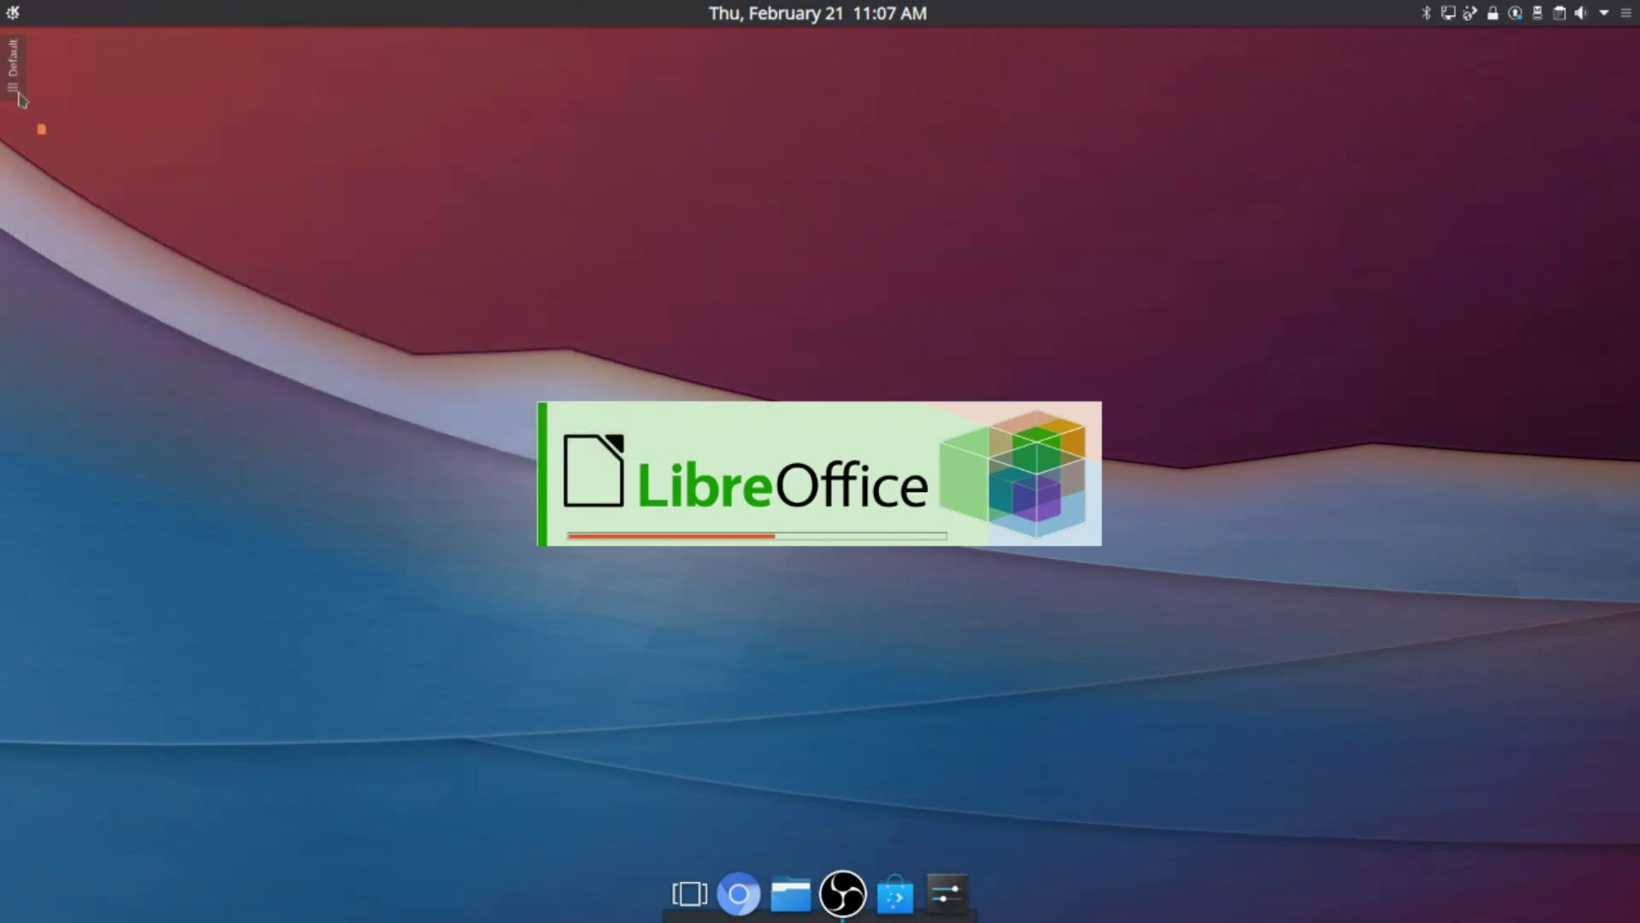
# - Launch Kdenlive and VLC from the application launcher
pyautogui.click(13, 12)
pyautogui.click(67, 113)
pyautogui.click(13, 13)
pyautogui.click(156, 113)
pyautogui.click(13, 13)
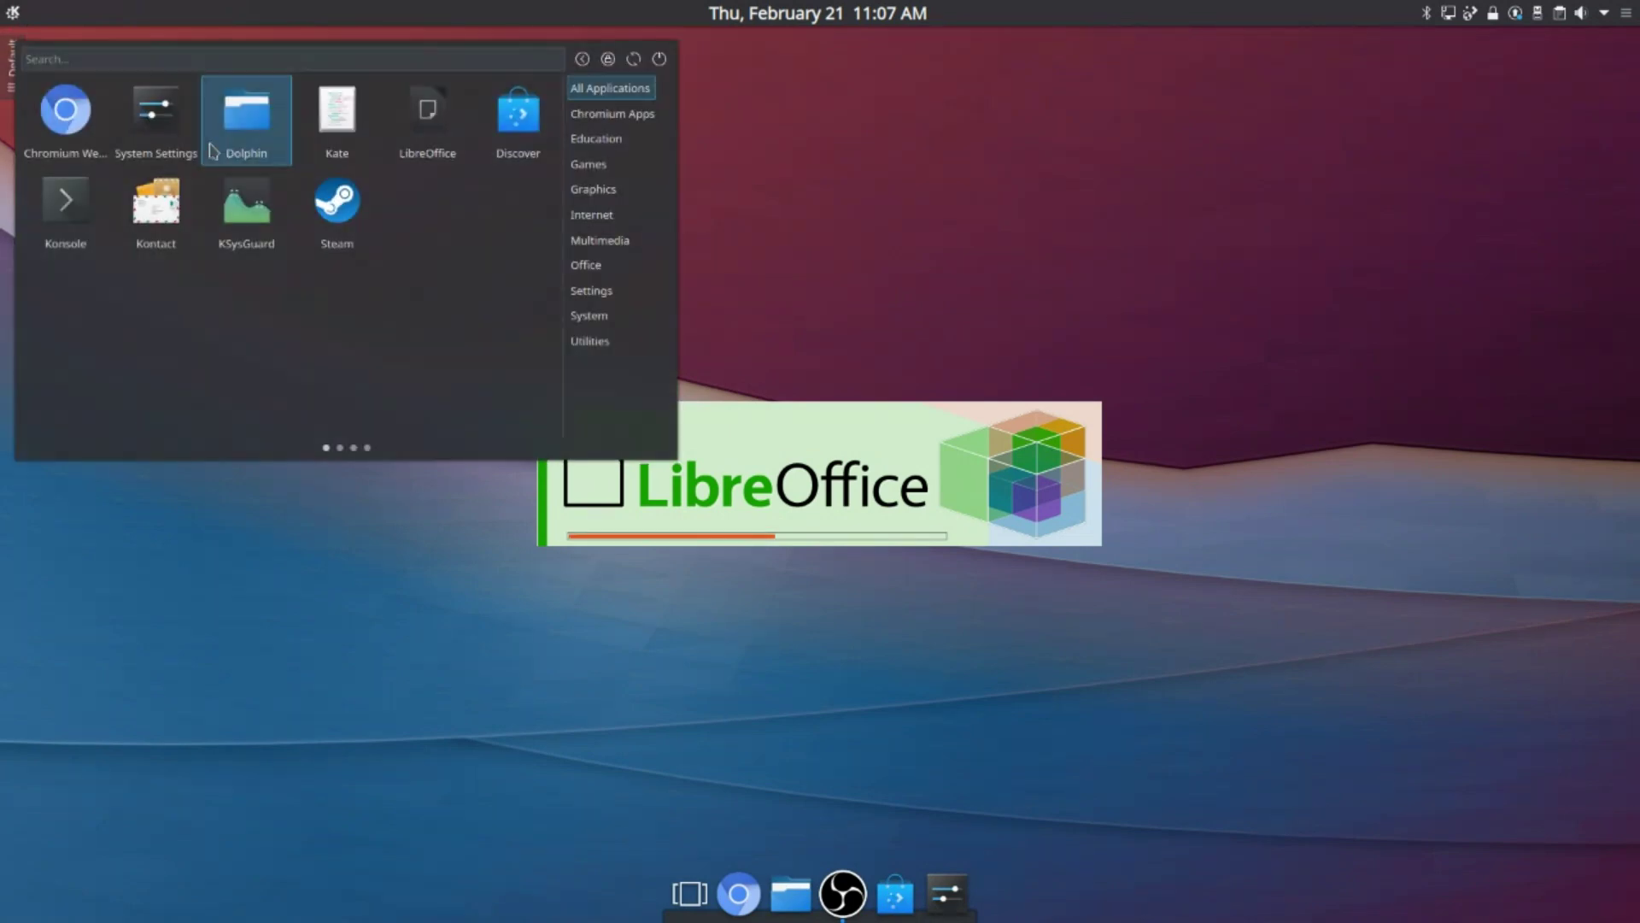
pyautogui.click(957, 630)
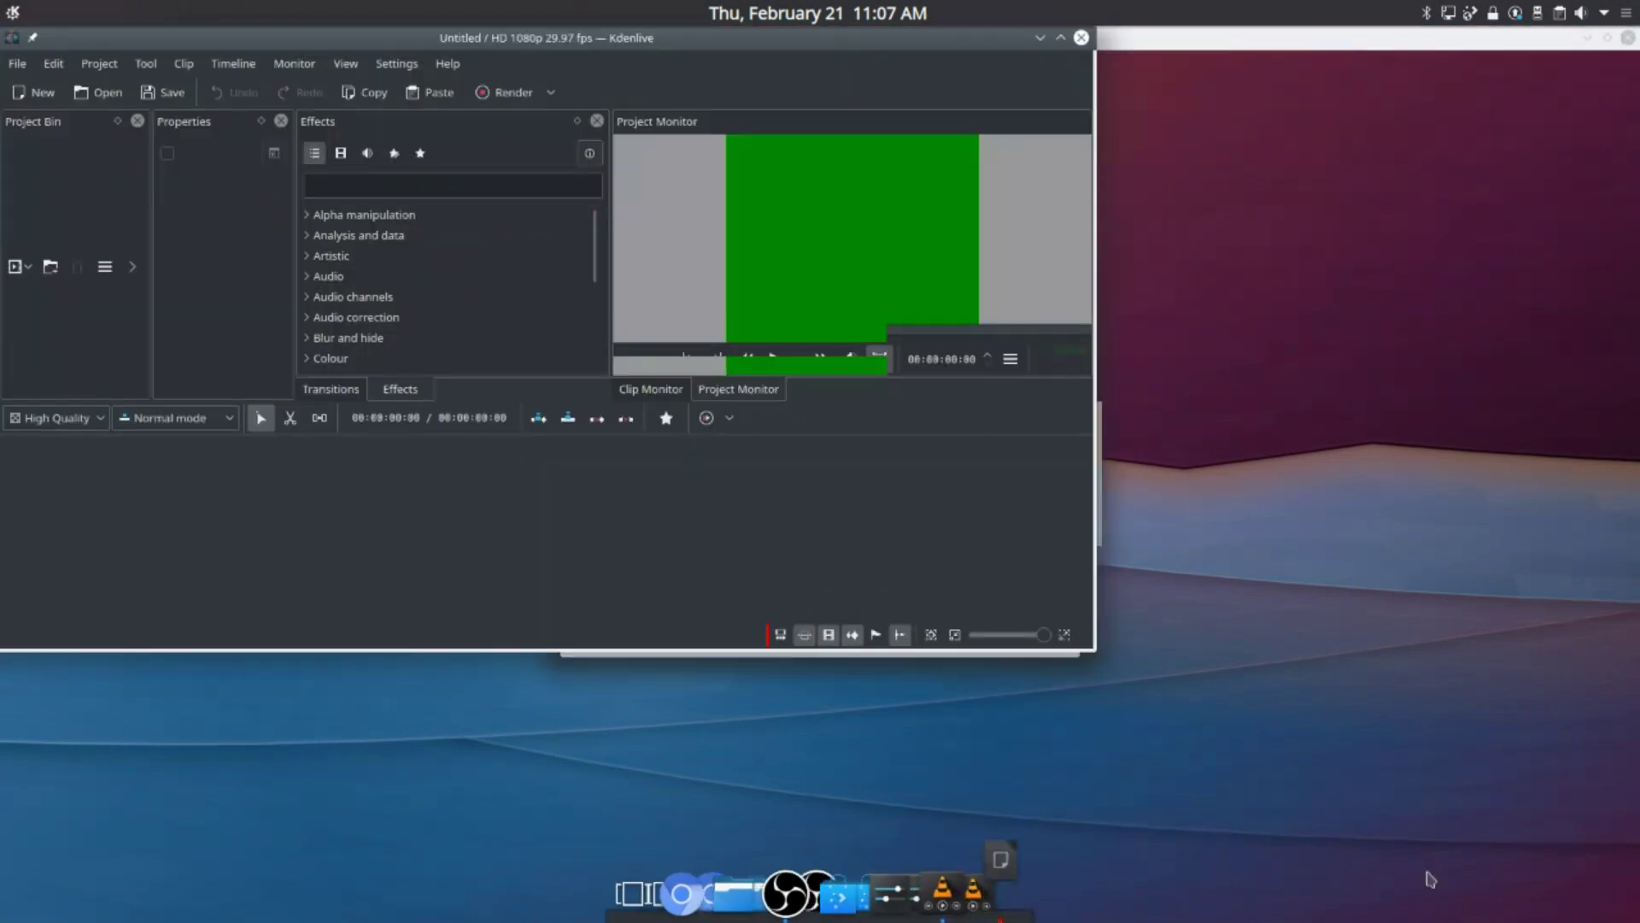
# - Pin the running VLC, Kdenlive and LibreOffice Writer, Impress and Calc applications to the dock
pyautogui.rightClick(916, 880)
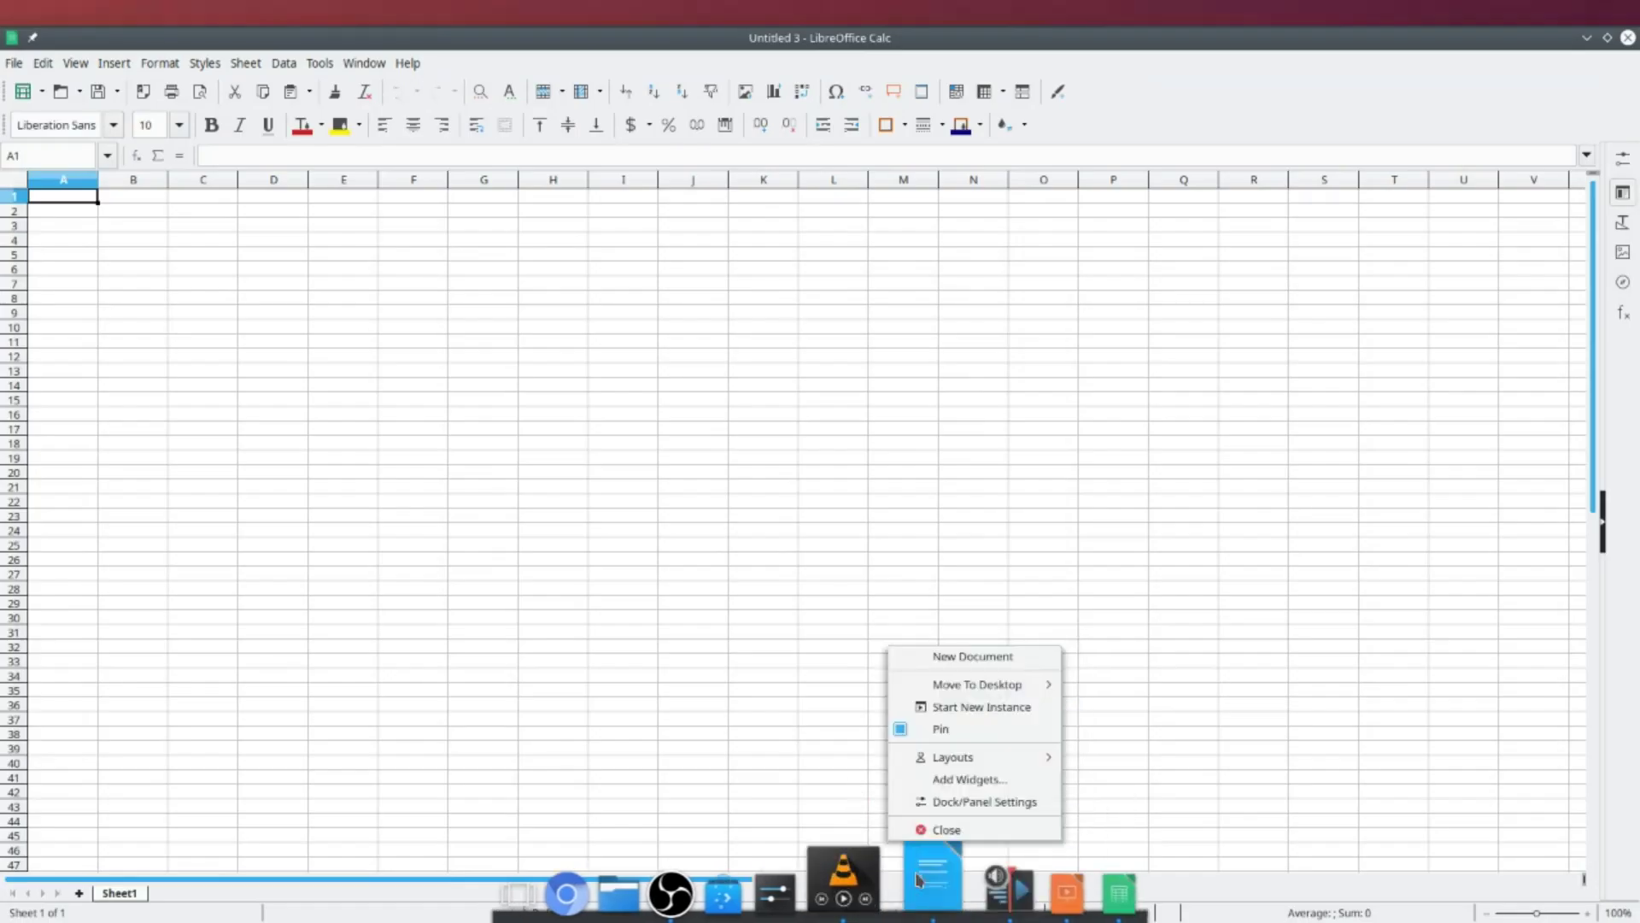
pyautogui.rightClick(991, 884)
pyautogui.click(957, 717)
pyautogui.rightClick(1102, 887)
pyautogui.click(1080, 716)
# - Close the remaining application windows and move Kdenlive's dock icon between VLC and LibreOffice Writer
pyautogui.click(1628, 37)
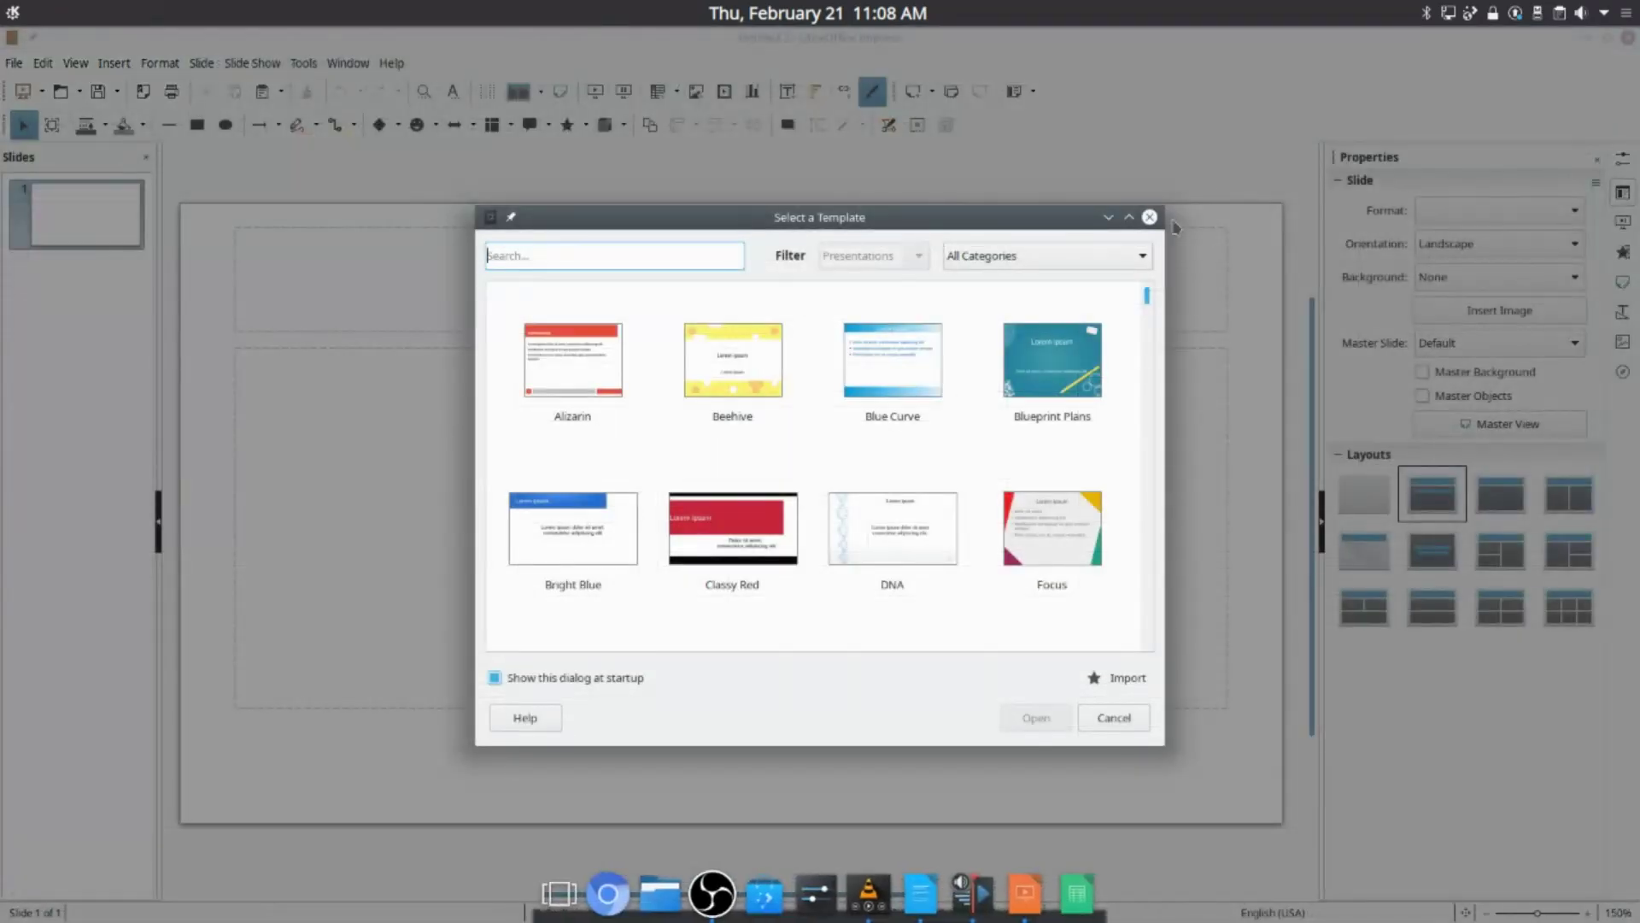
pyautogui.click(1150, 217)
pyautogui.click(1628, 38)
pyautogui.click(1064, 282)
pyautogui.moveTo(959, 880); pyautogui.dragTo(906, 890)
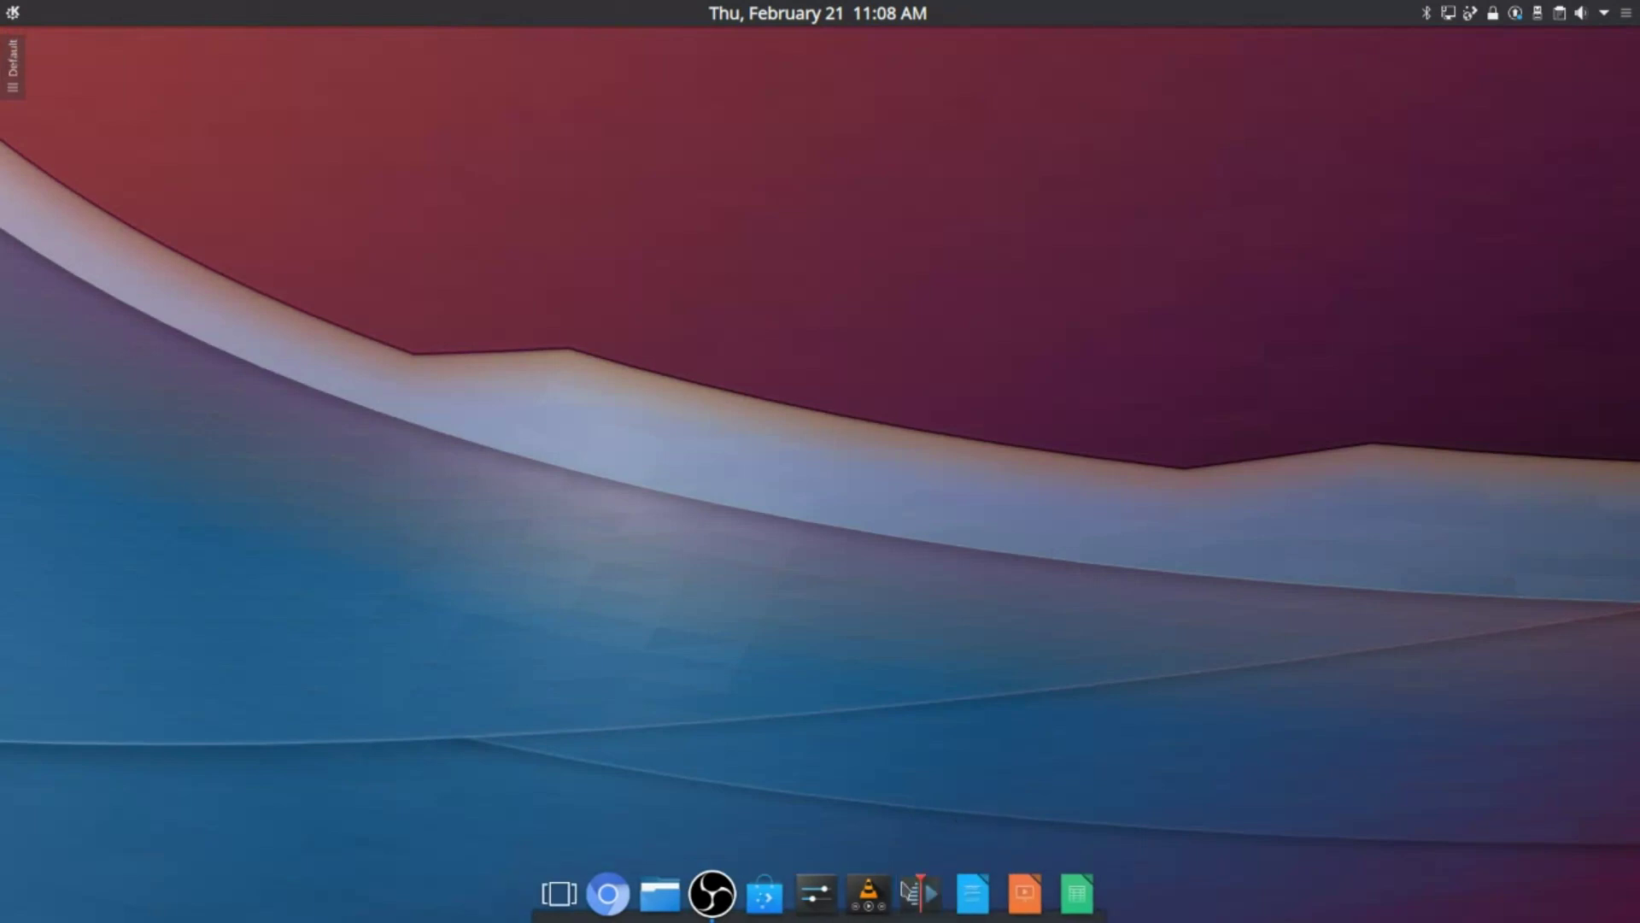
# - Look through the launcher's application categories for more applications to pin, then close the launcher
pyautogui.click(12, 13)
pyautogui.moveTo(600, 240)
pyautogui.press('Up')
pyautogui.press('Up')
pyautogui.press('Up')
pyautogui.press('Down')
pyautogui.press('Down')
pyautogui.press('Down')
pyautogui.press('Down')
pyautogui.press('Down')
pyautogui.press('Down')
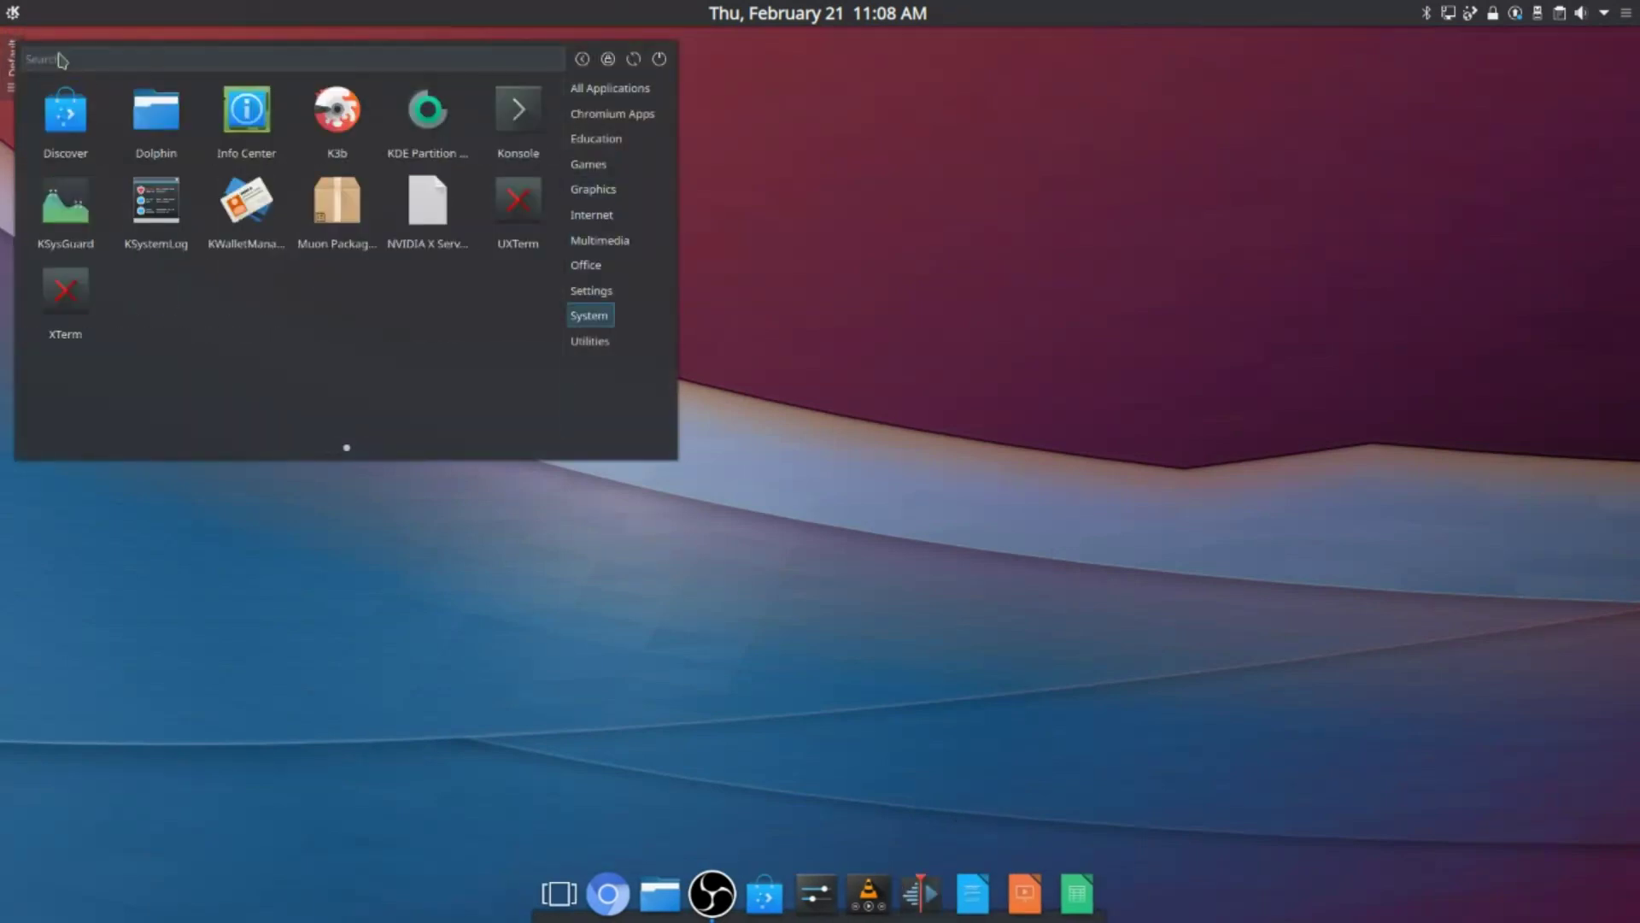
pyautogui.press('Down')
pyautogui.press('Escape')
# - Move the file manager icon to the end of the dock and lock the desktop widgets
pyautogui.moveTo(661, 893); pyautogui.dragTo(1068, 890)
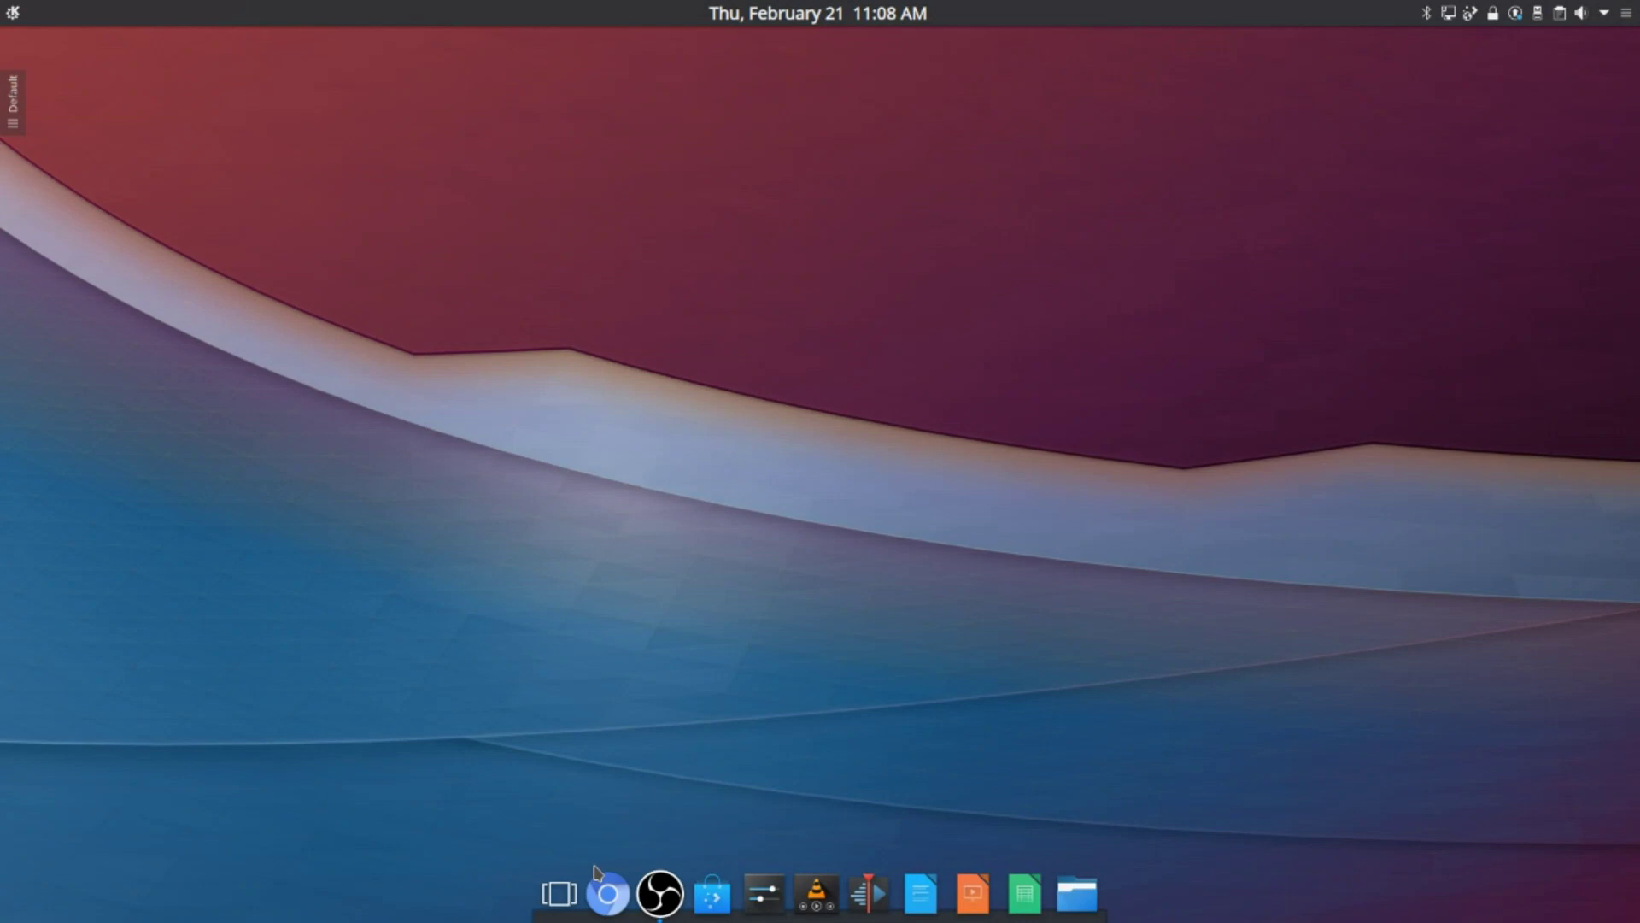
pyautogui.rightClick(1073, 10)
pyautogui.moveTo(1132, 60)
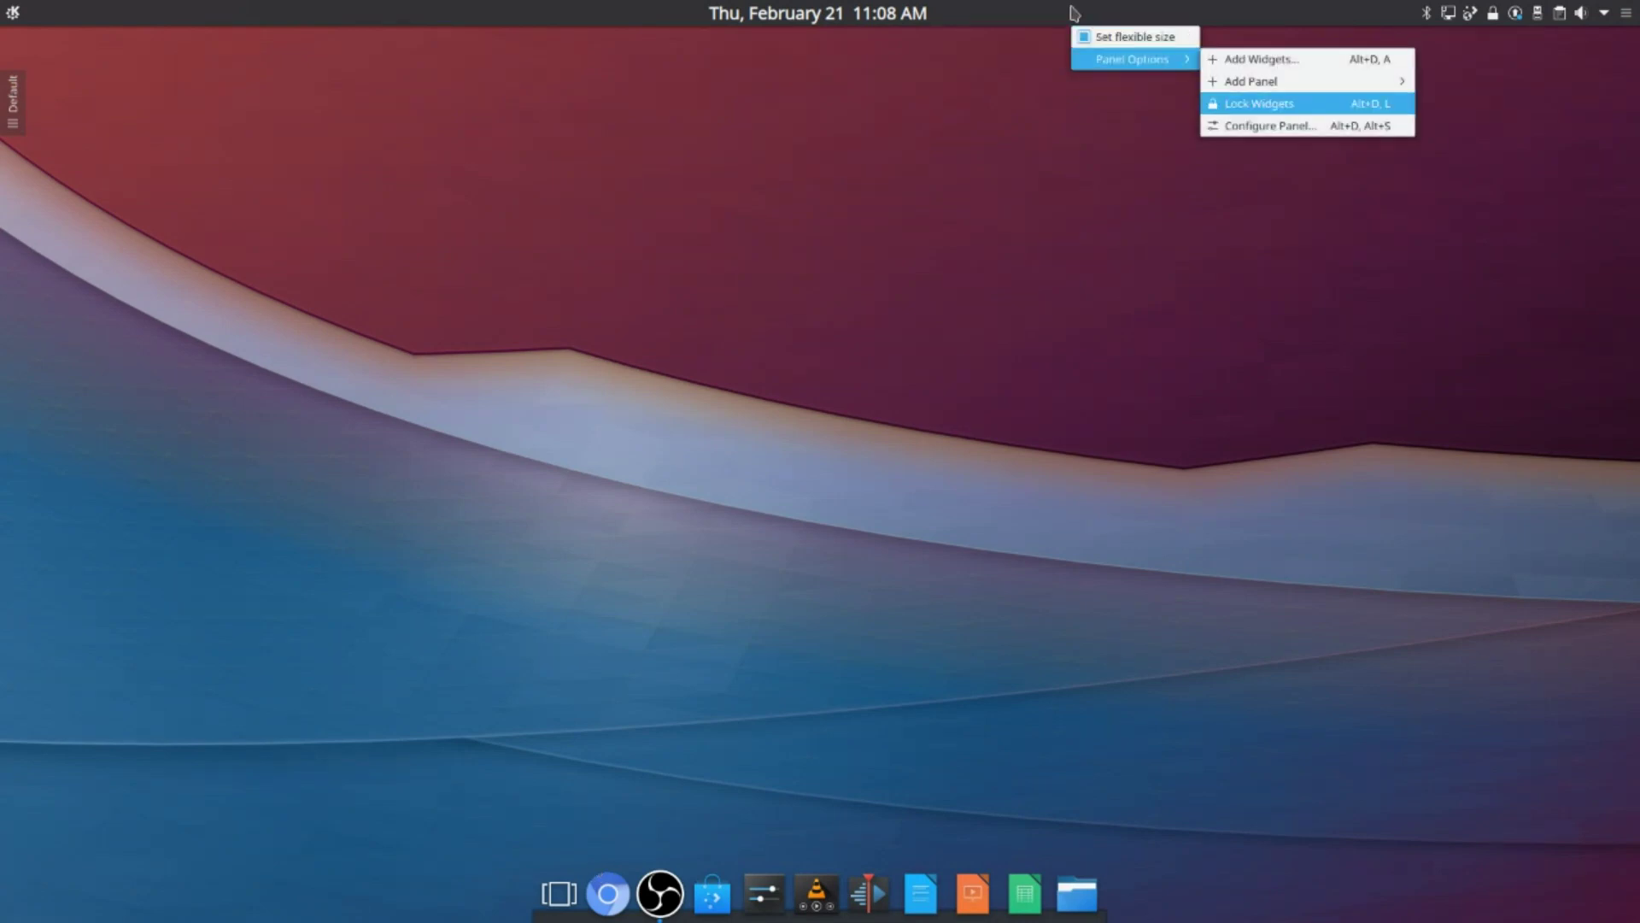
pyautogui.press('Return')
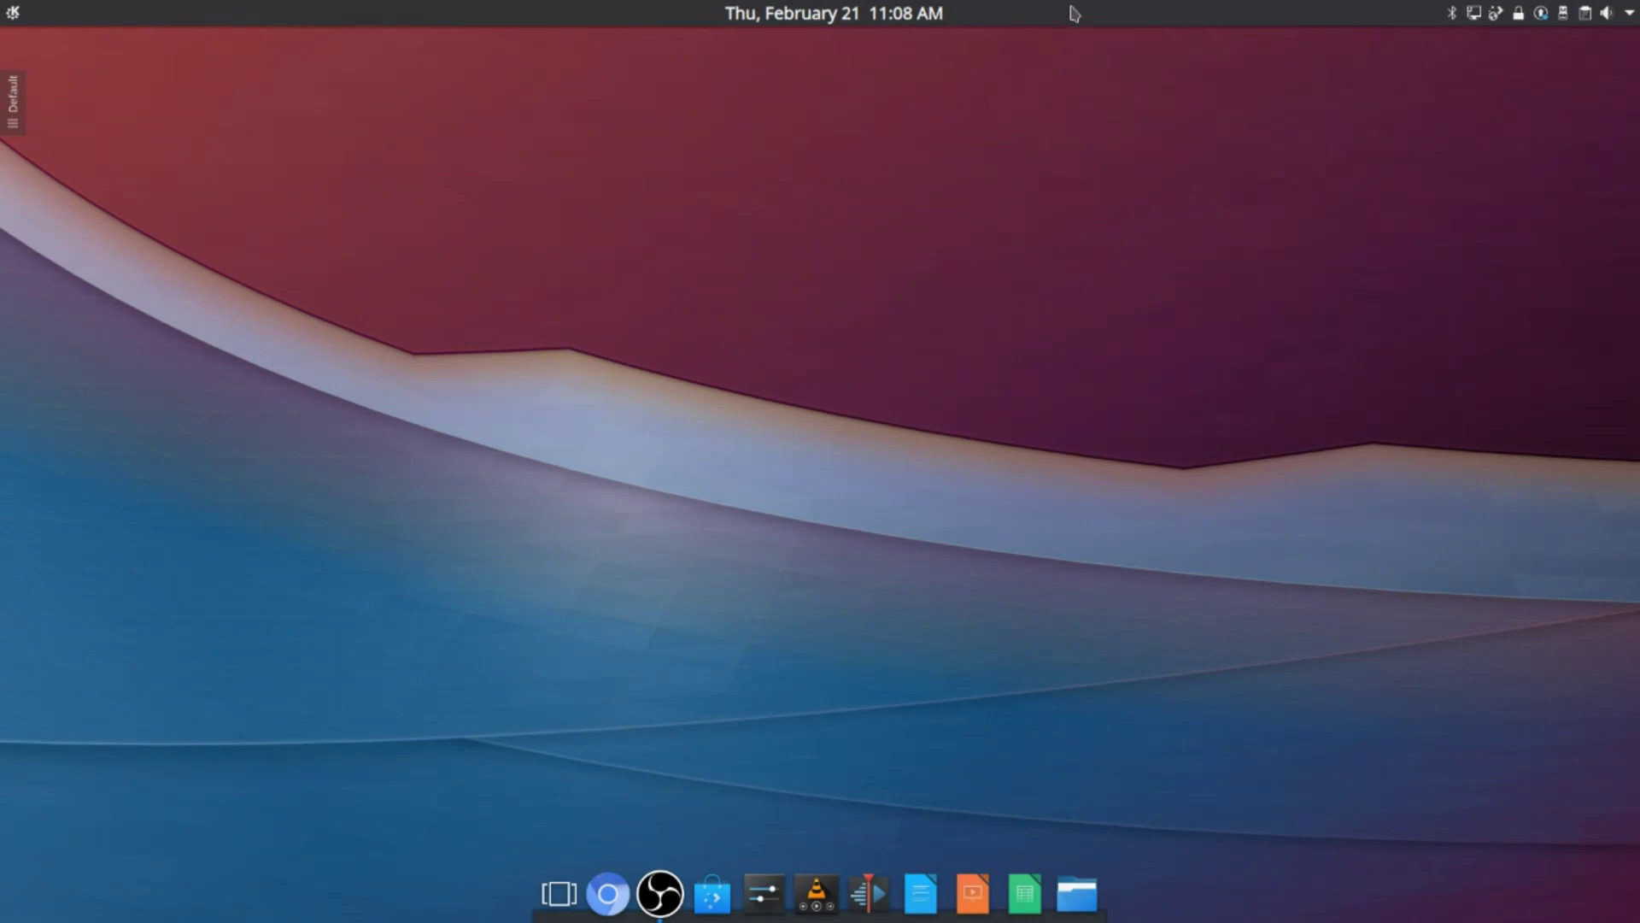